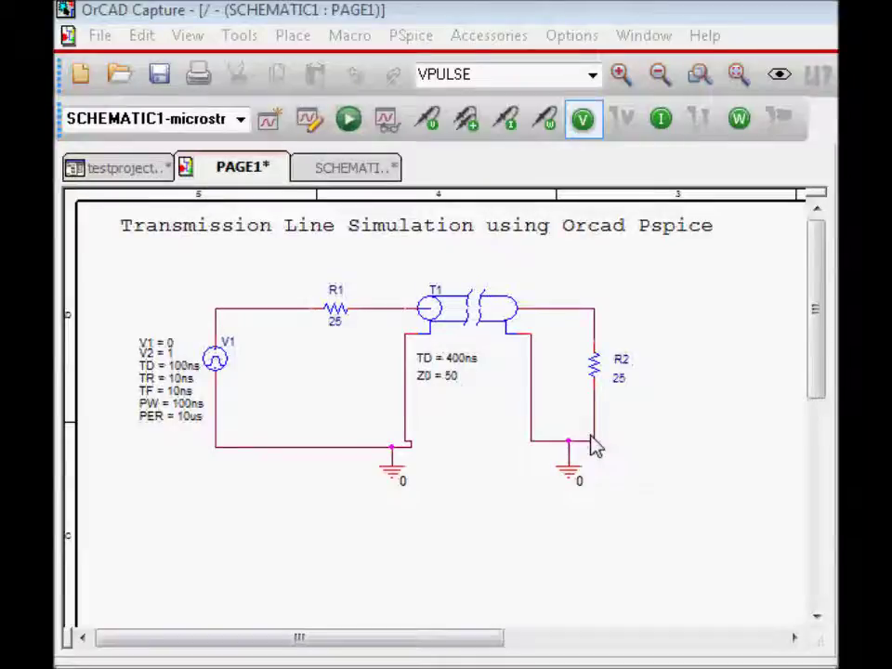
- Check the 25-ohm resistors R1 and R2, then run the PSpice simulation
click(340, 323)
click(337, 320)
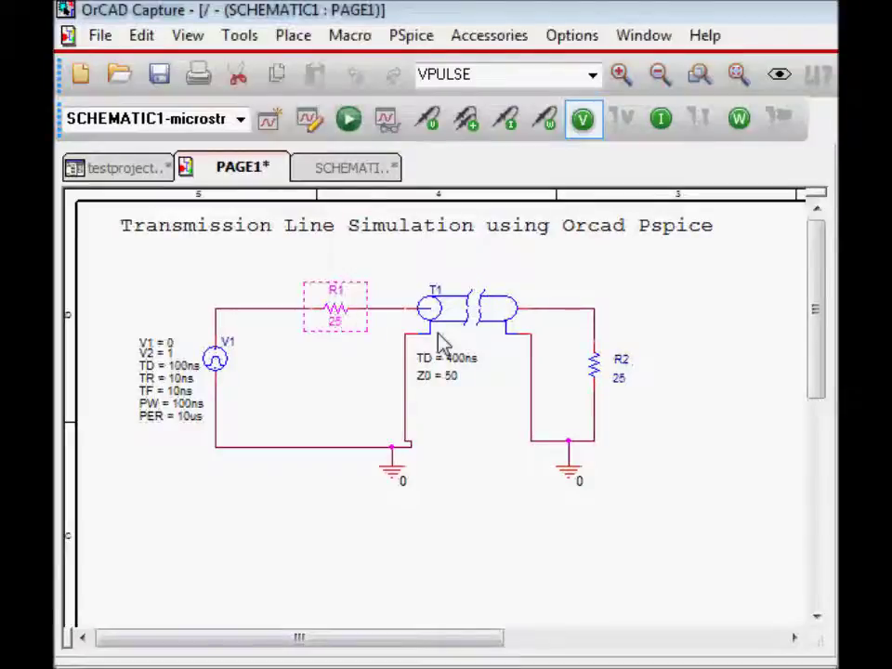
click(495, 358)
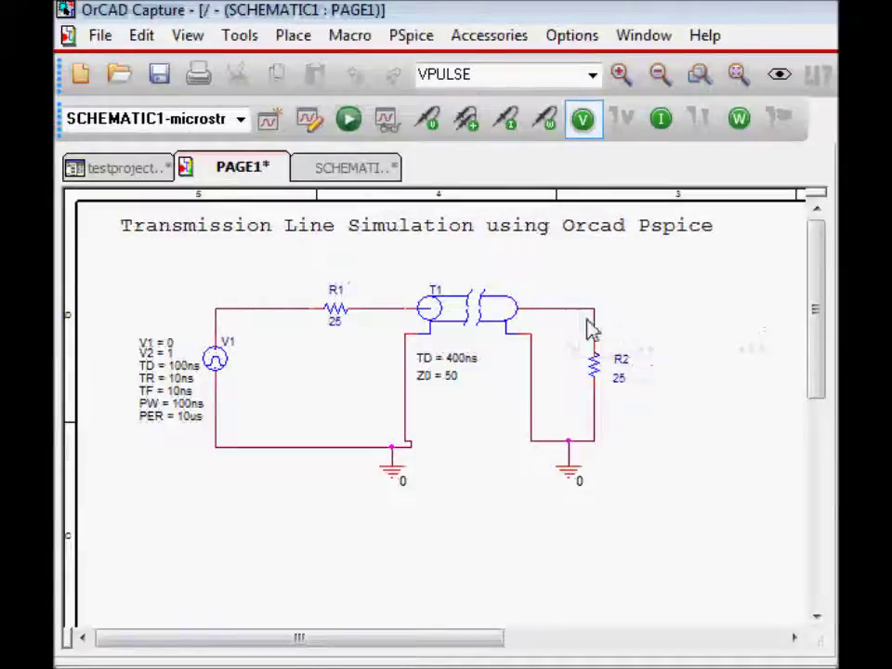
click(592, 377)
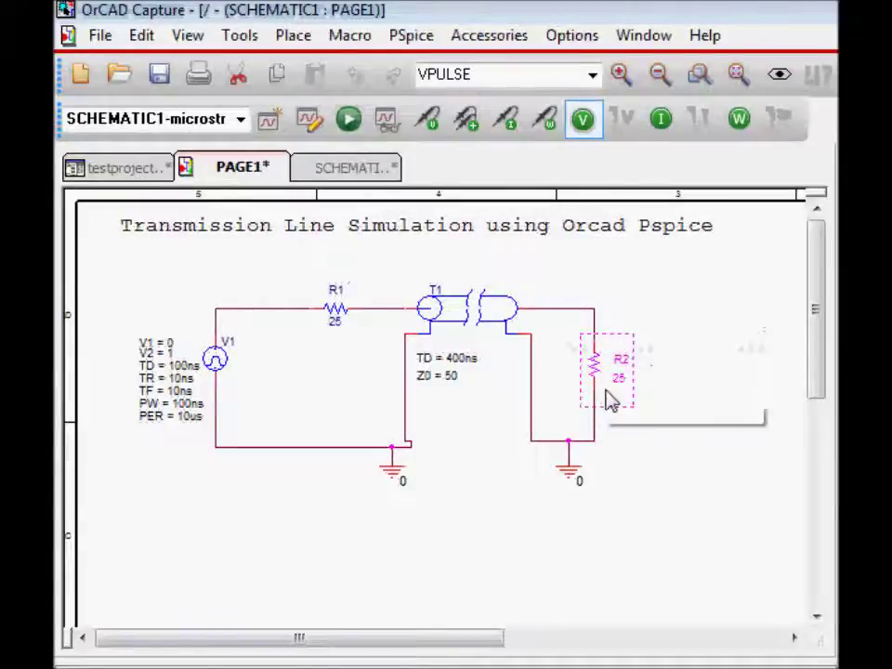
click(638, 492)
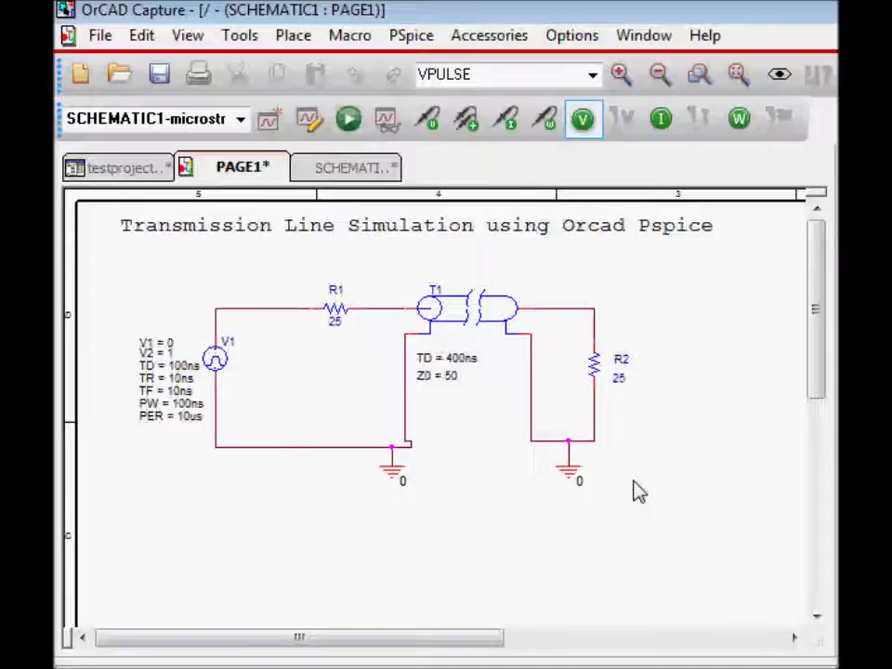
click(352, 121)
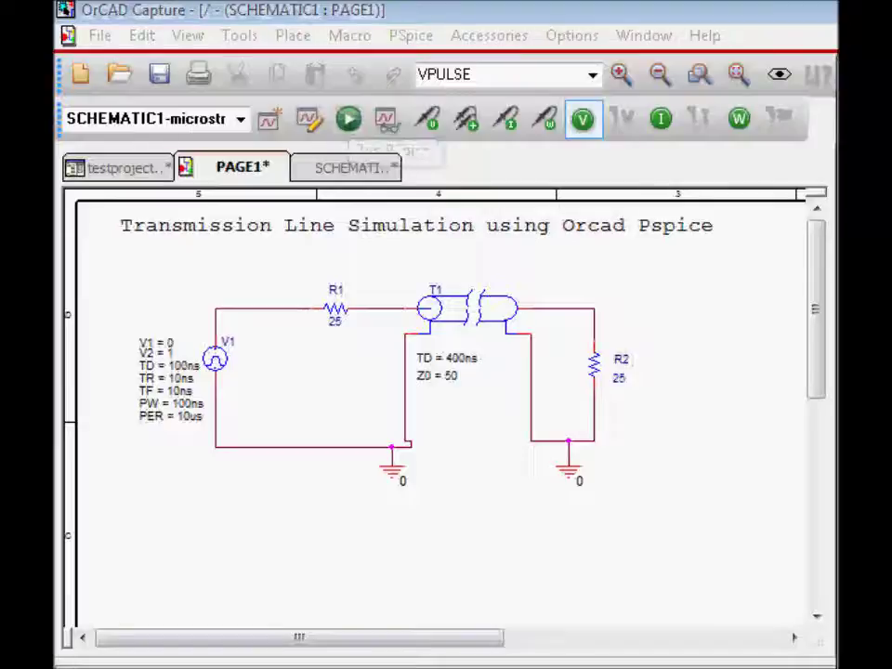
- Position the PSpice window and add the source voltage trace V(V1:+) via Trace > Add Trace
drag(891, 74, 352, 1)
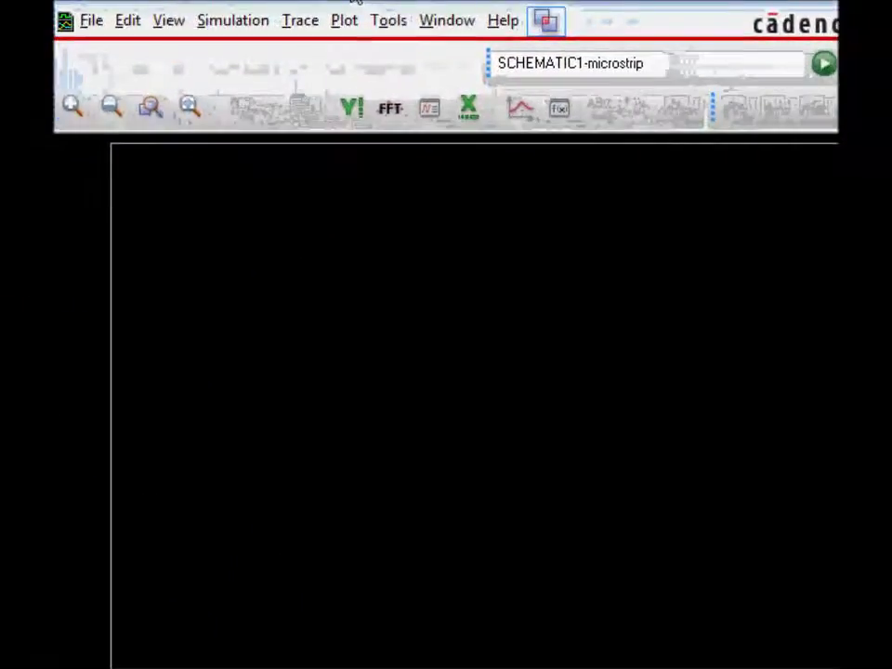
right_click(362, 247)
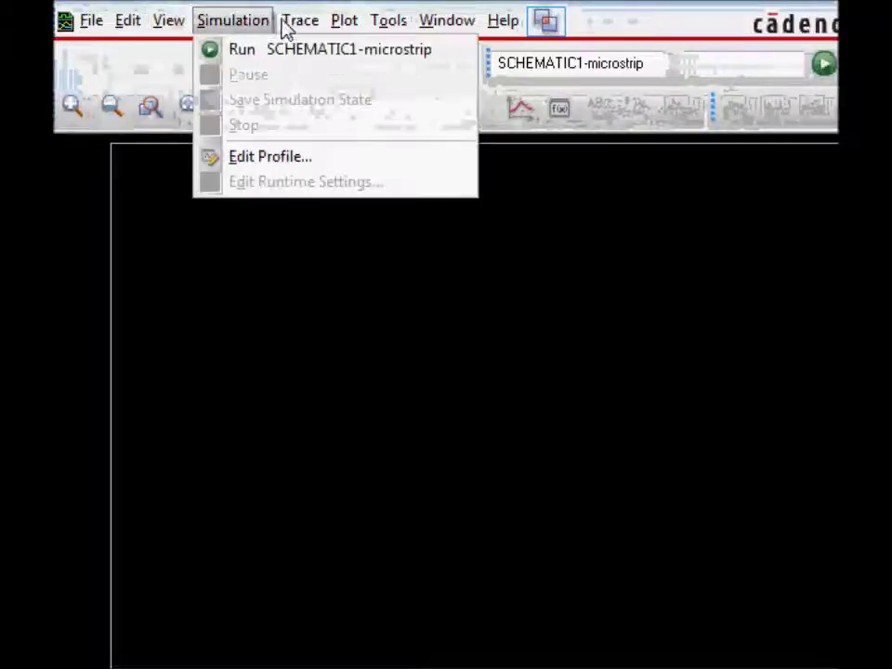
mouse_move(299, 29)
click(313, 50)
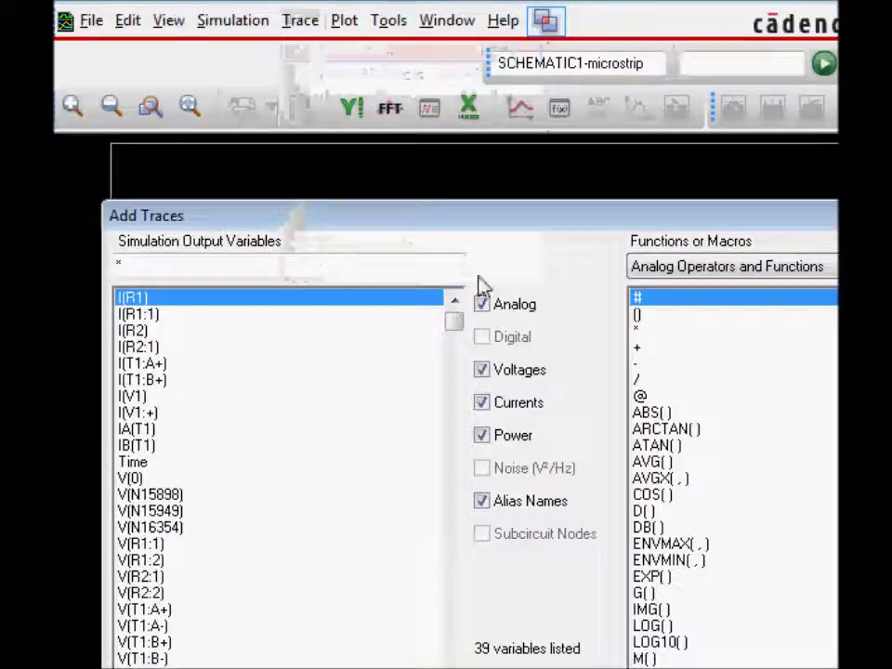
drag(456, 232, 493, 124)
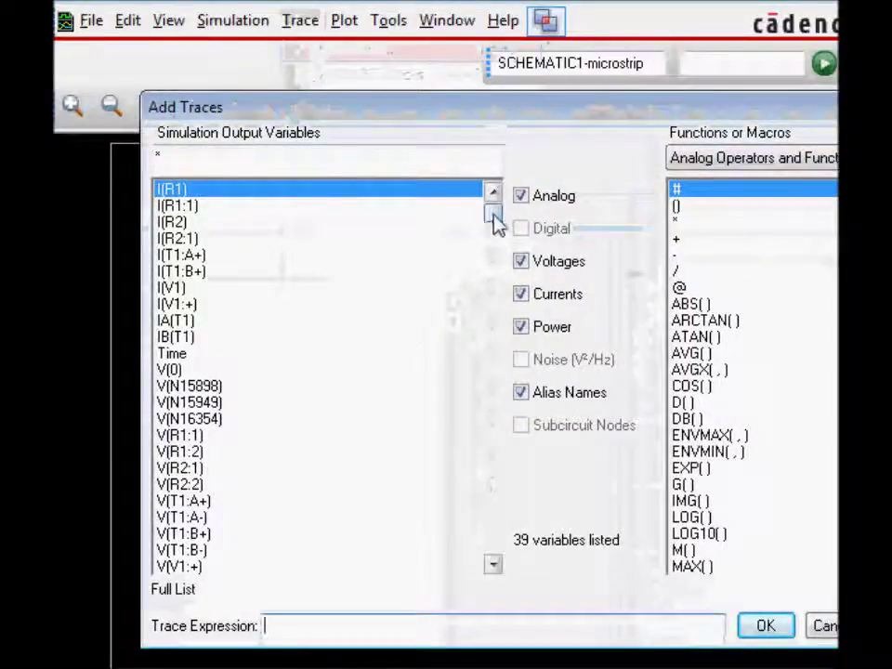
drag(493, 222, 497, 284)
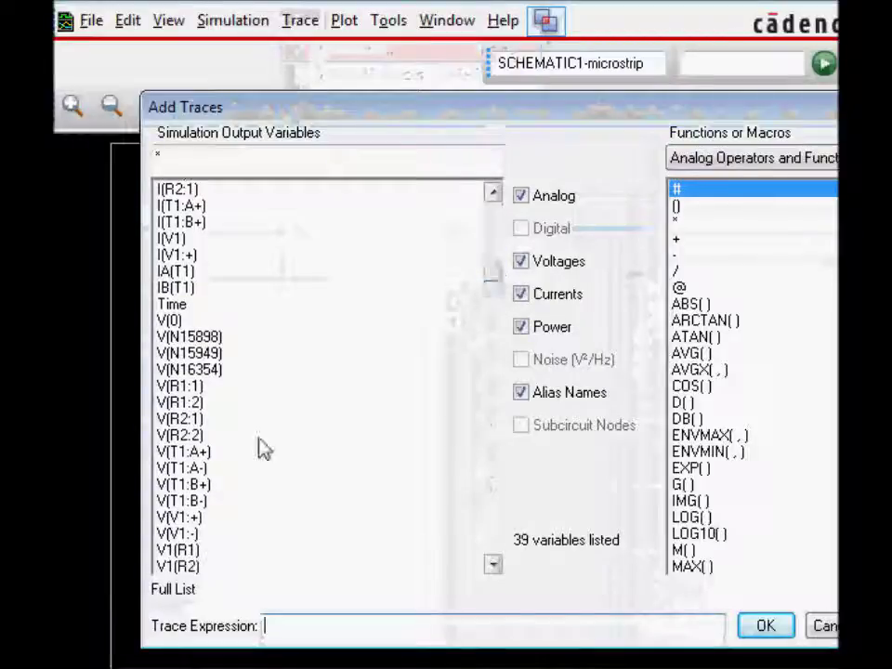
double_click(196, 520)
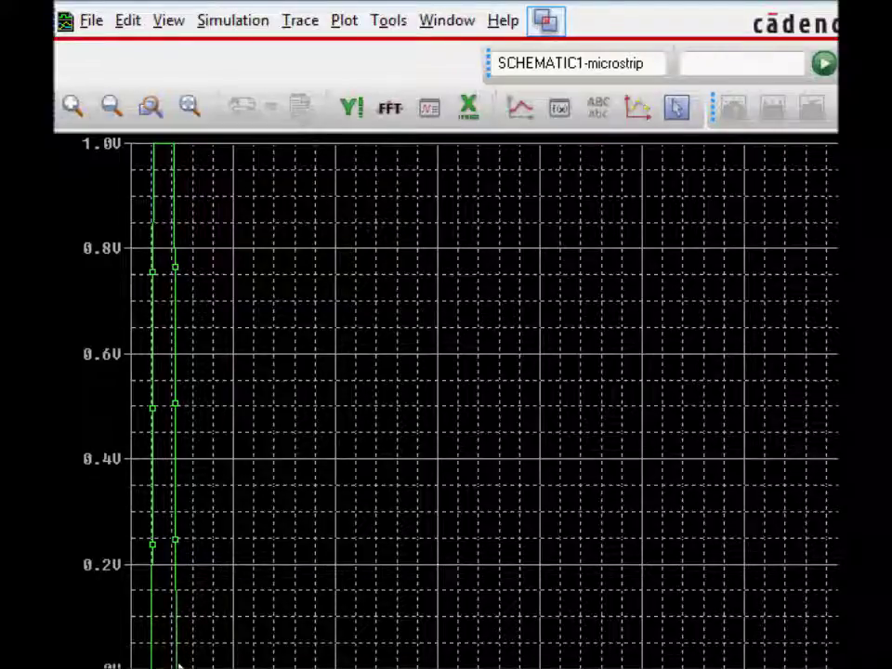
- Cancel a first Add Trace attempt and restore the PSpice window to a smaller size over the schematic
right_click(389, 392)
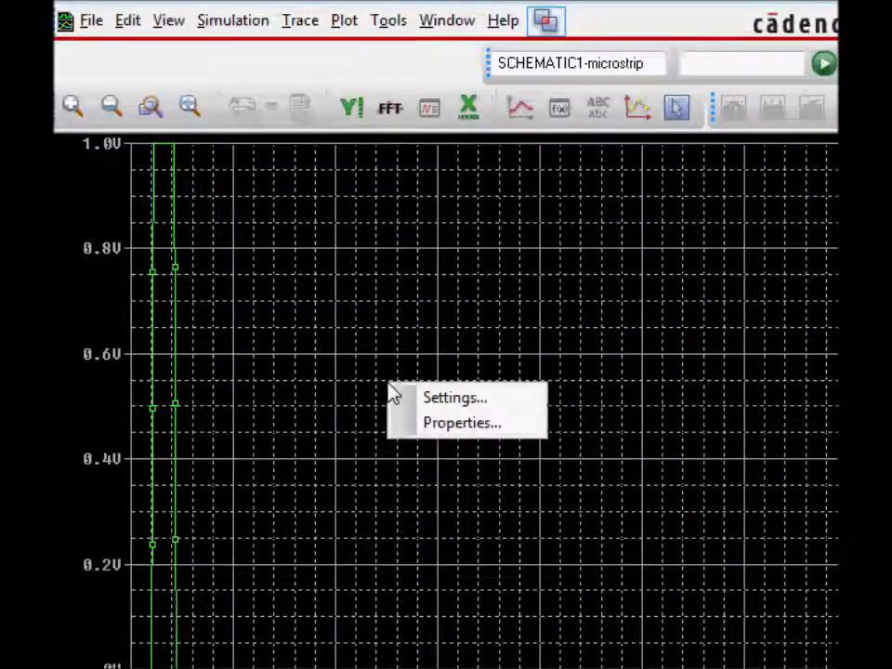
click(311, 22)
click(318, 51)
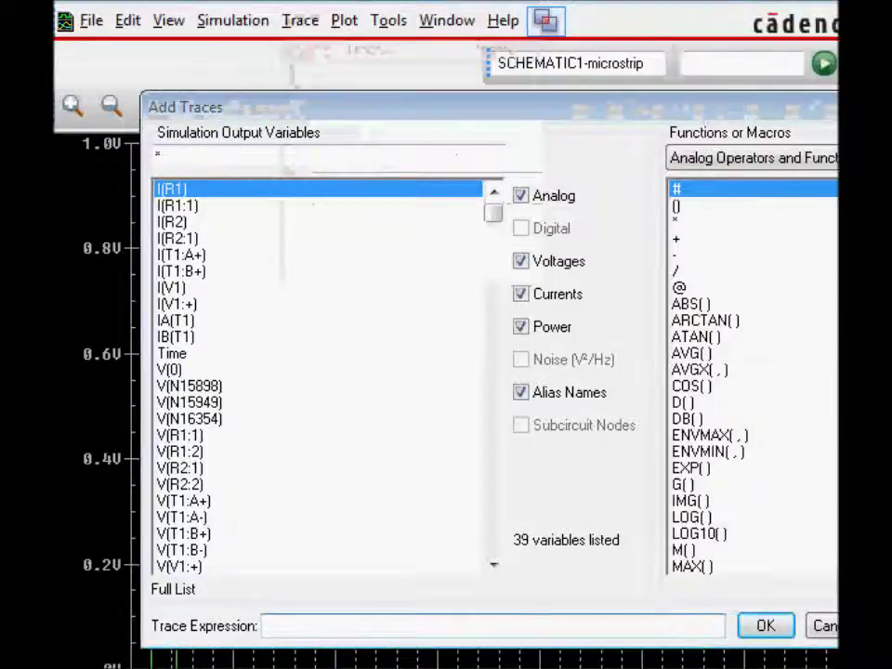
click(825, 626)
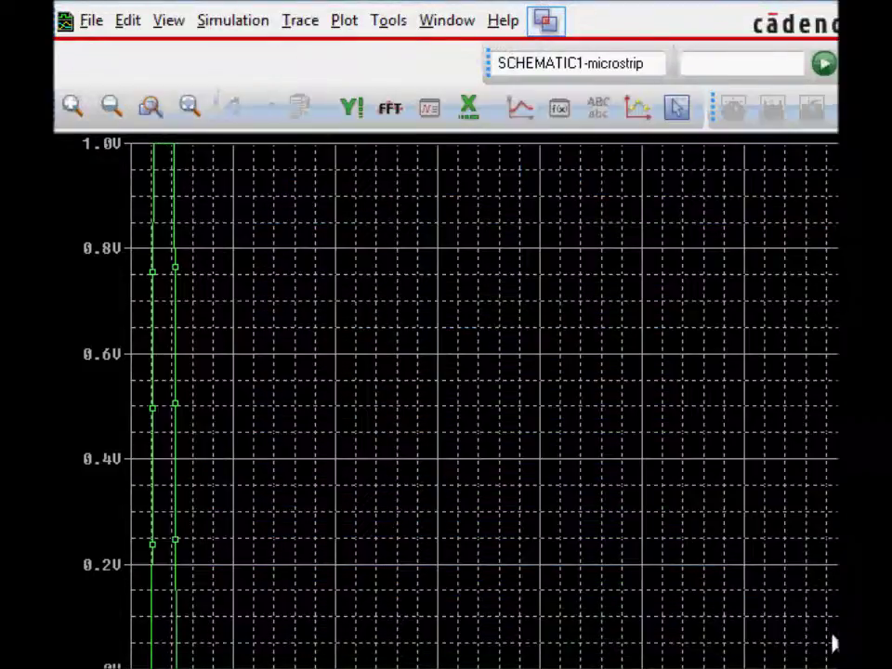
click(539, 20)
drag(683, 79, 534, 17)
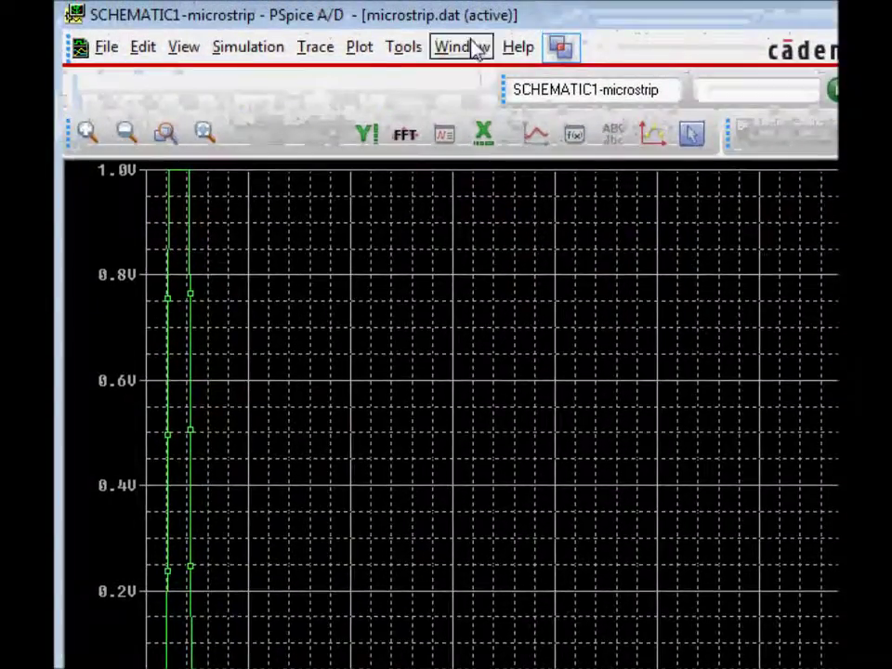
- Add the load voltage trace V(R2:2), then return to OrCAD Capture with Alt+Tab
click(318, 47)
click(328, 76)
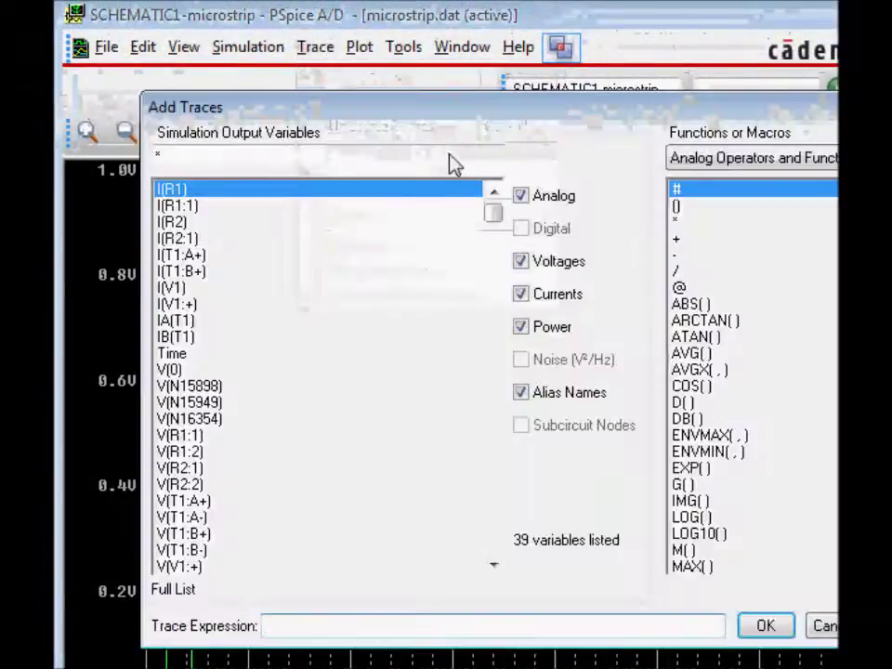
mouse_move(498, 225)
mouse_down()
mouse_move(502, 472)
mouse_move(504, 432)
mouse_move(462, 413)
mouse_up()
click(172, 343)
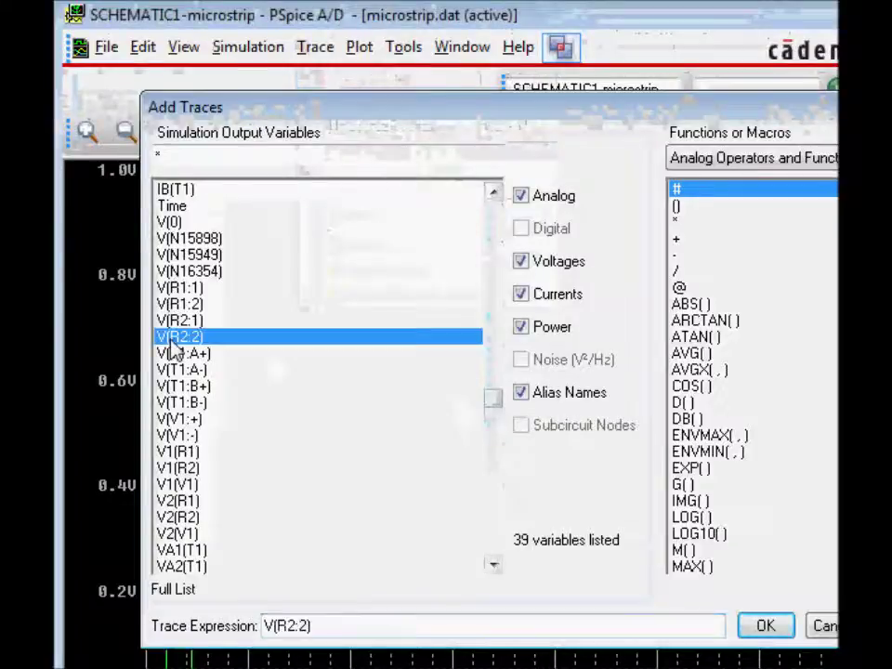
key(Return)
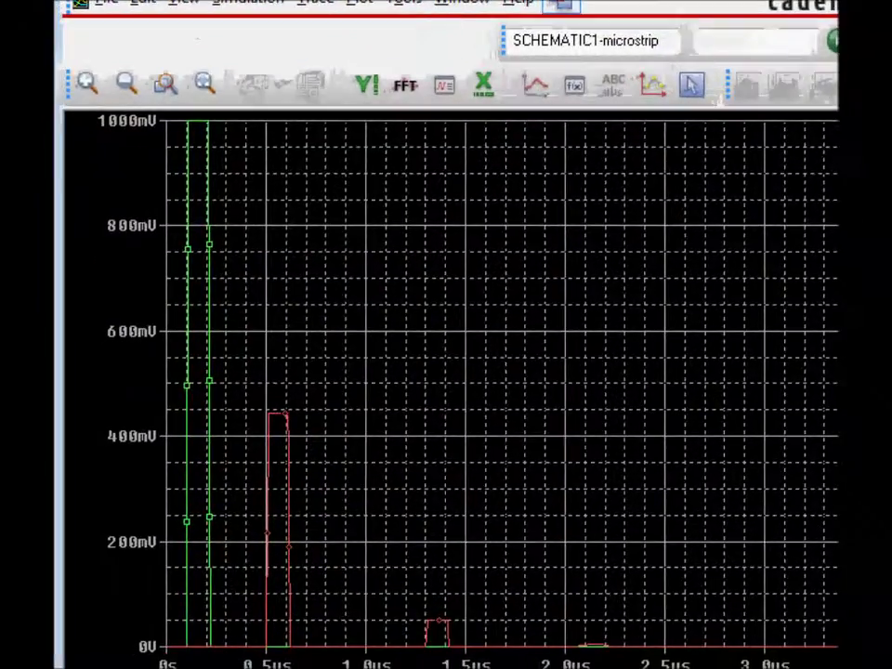
key(alt+Tab)
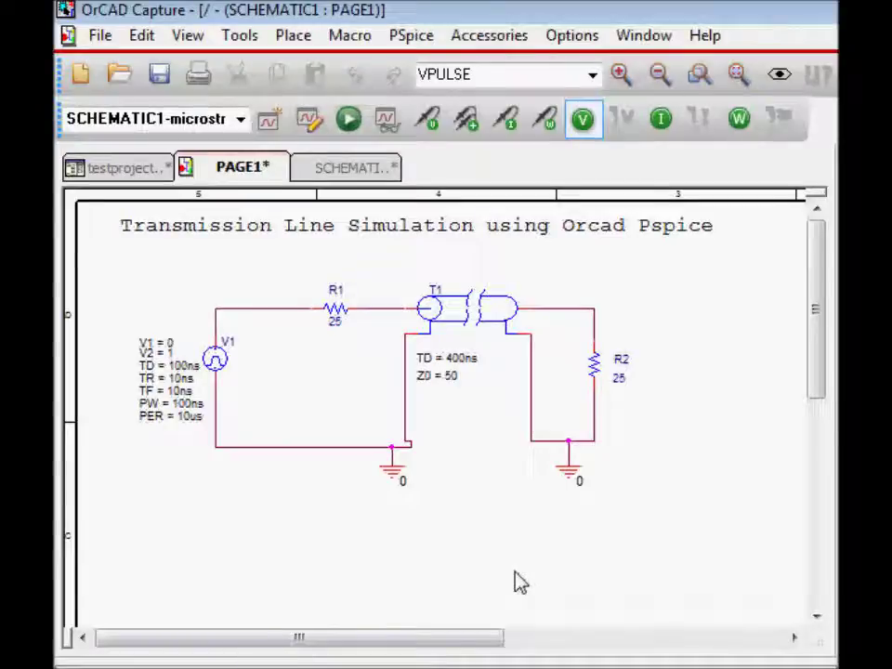
- Delete transmission line T1 (after one undo) and bring up the Place Part panel
click(473, 356)
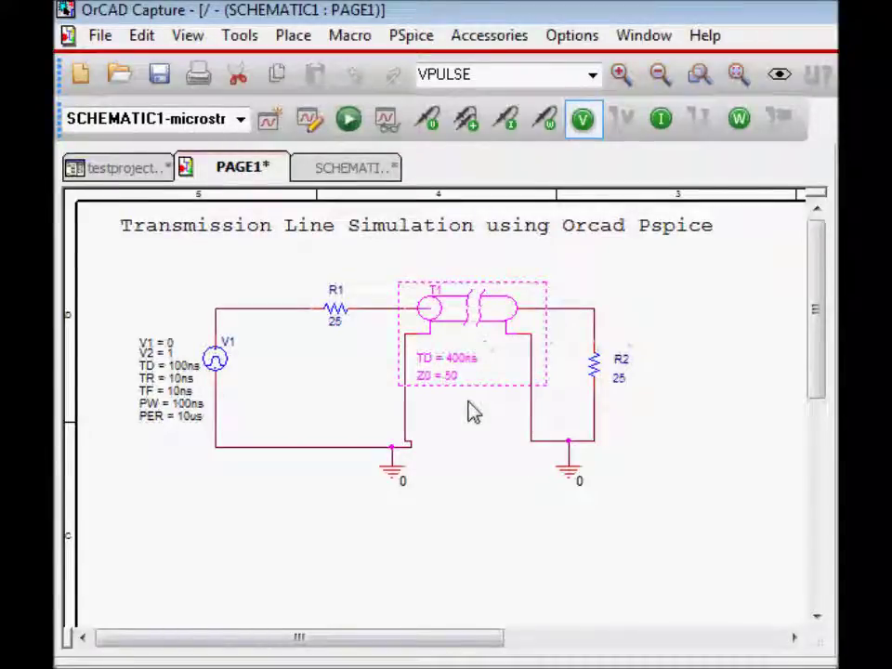
key(Delete)
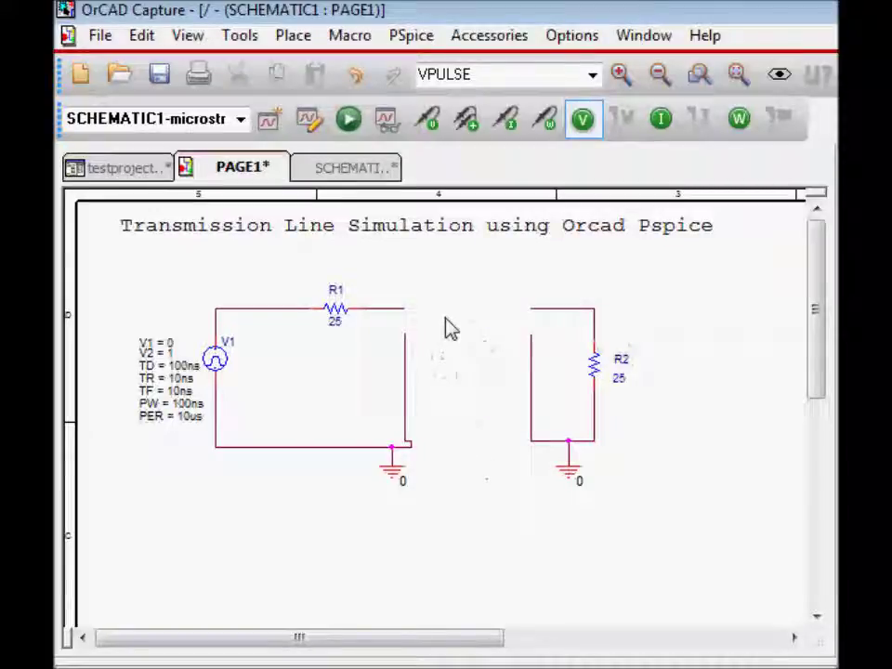
key(ctrl+z)
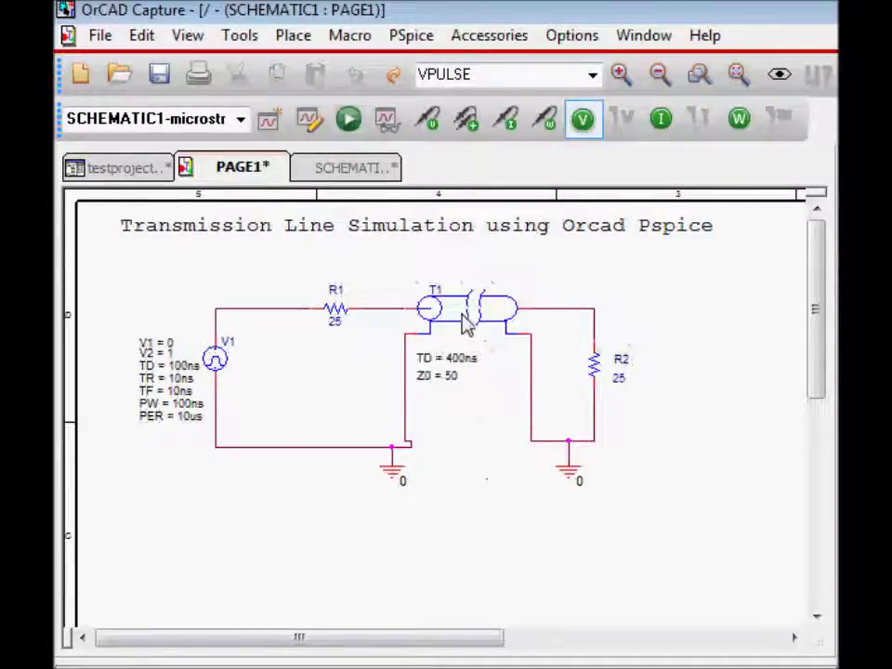
click(465, 321)
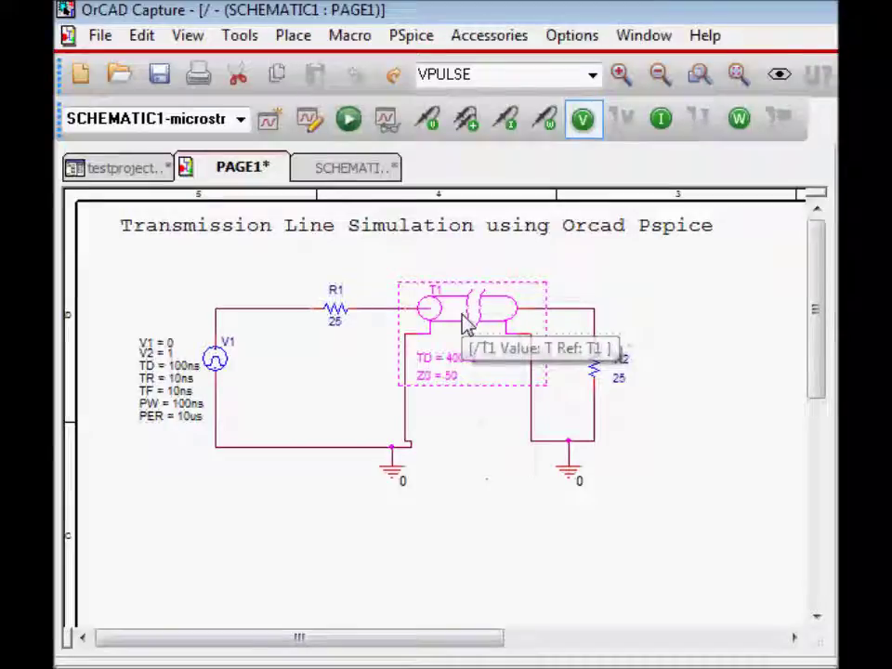
key(Delete)
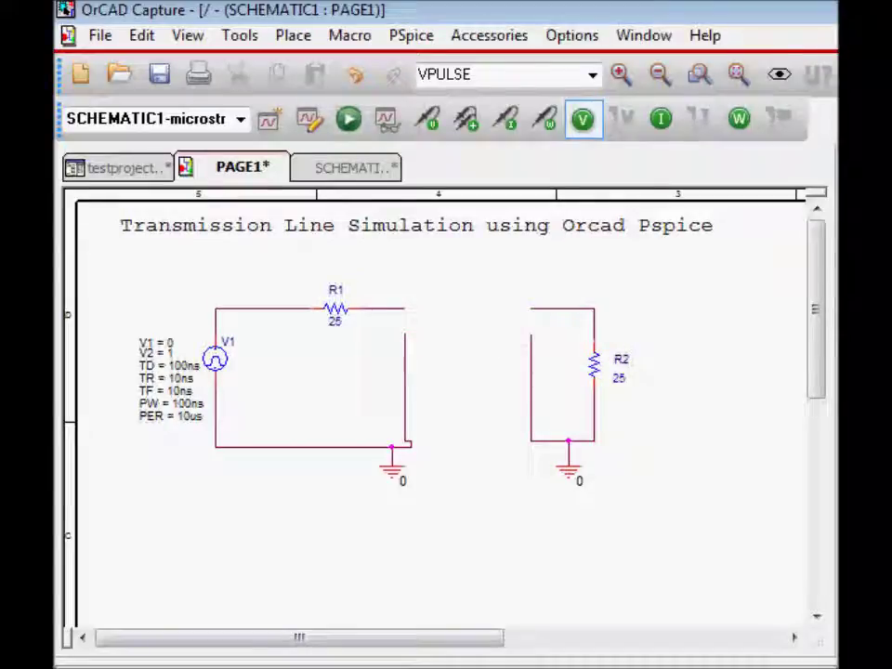
key(p)
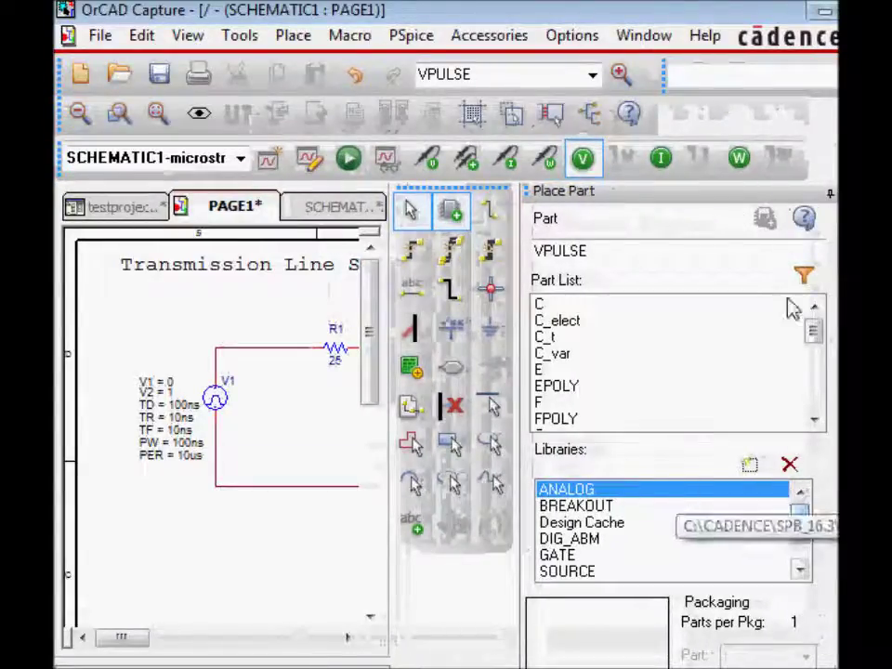
- Place a T transmission line from the ANALOG library and move it between R1 and R2
drag(818, 321, 818, 395)
click(544, 355)
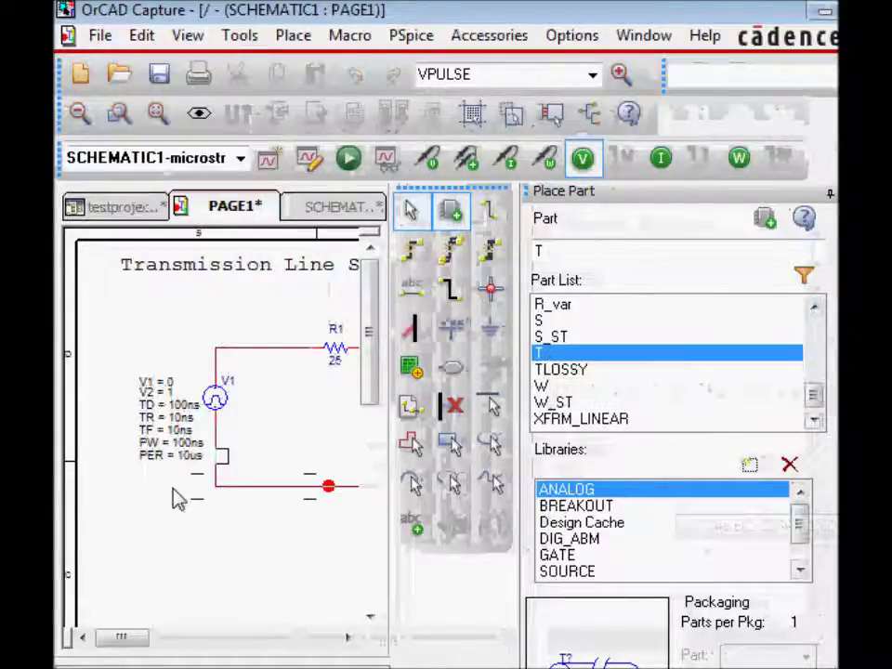
click(196, 529)
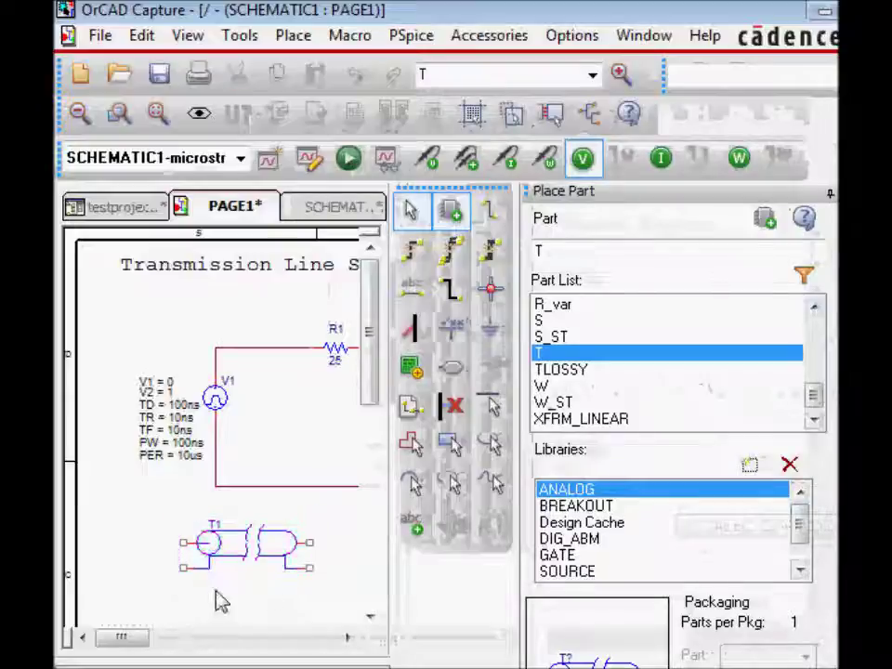
click(307, 583)
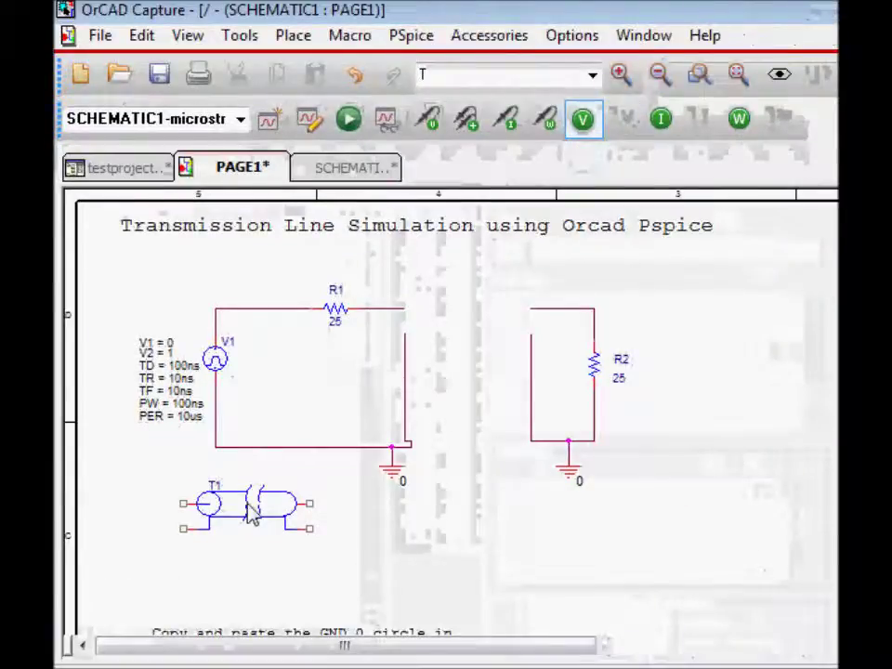
drag(253, 516, 473, 322)
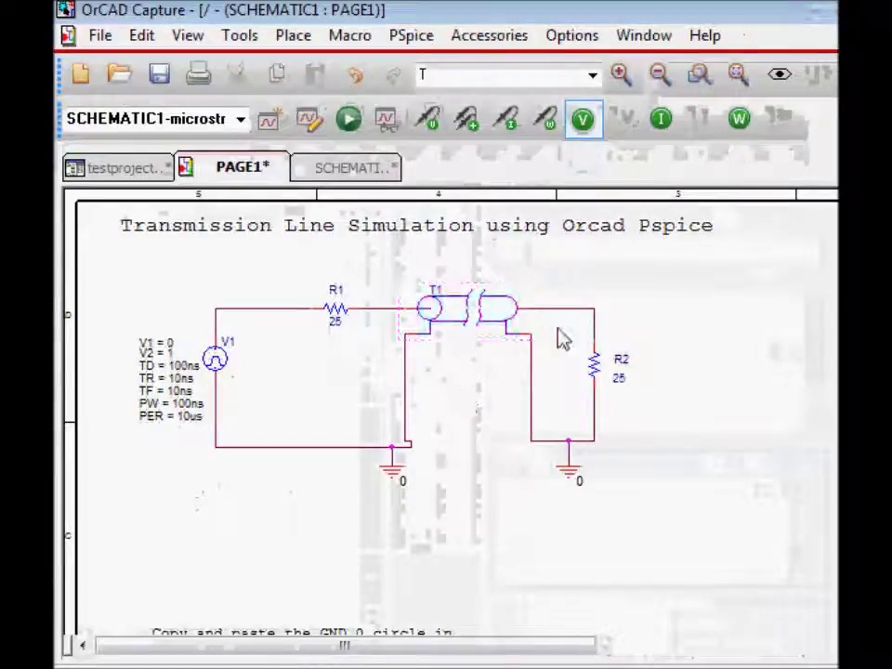
- Set T1's delay TD to 500s and impedance Z0 to 50 in the Property Editor
double_click(502, 323)
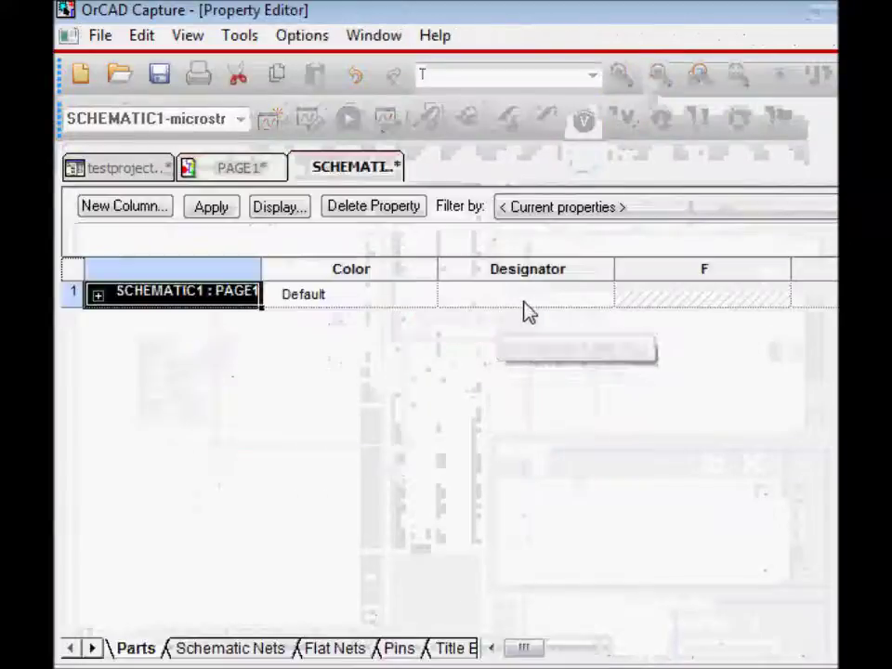
click(525, 296)
key(Right)
key(Right)
key(Right)
key(Right)
key(Right)
key(Right)
key(Right)
key(Right)
key(Right)
key(Right)
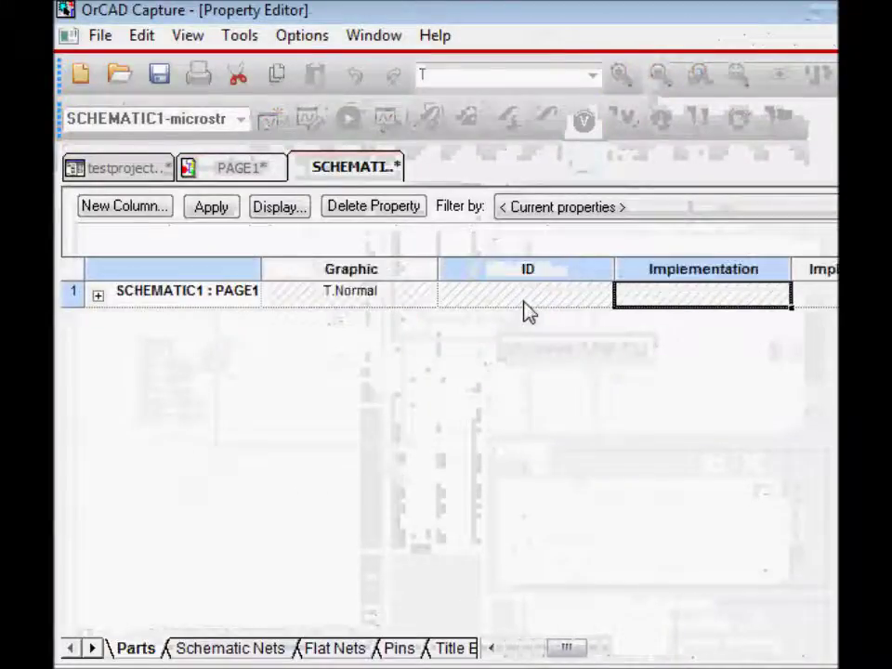
key(Right)
key(Right)
key(Right)
key(Right)
key(Right)
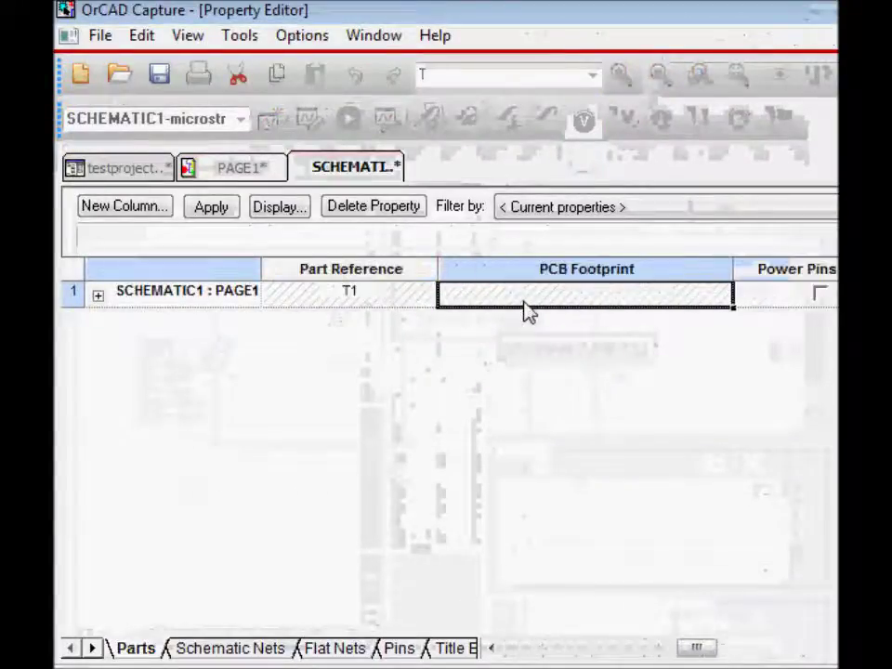
key(Right)
key(Right)
key(Right)
key(Right)
key(Right)
key(Right)
key(Right)
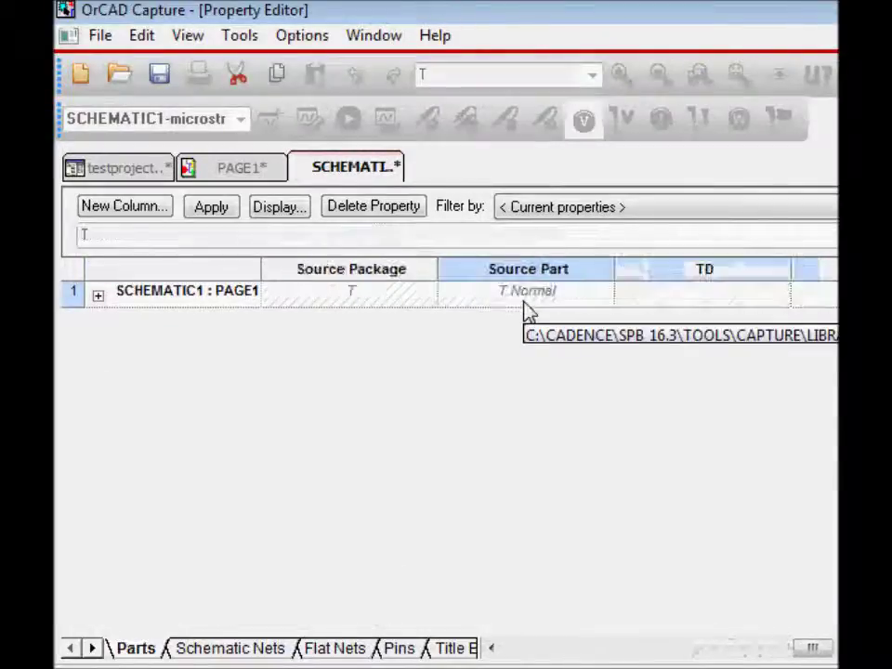
key(Right)
key(Left)
key(Left)
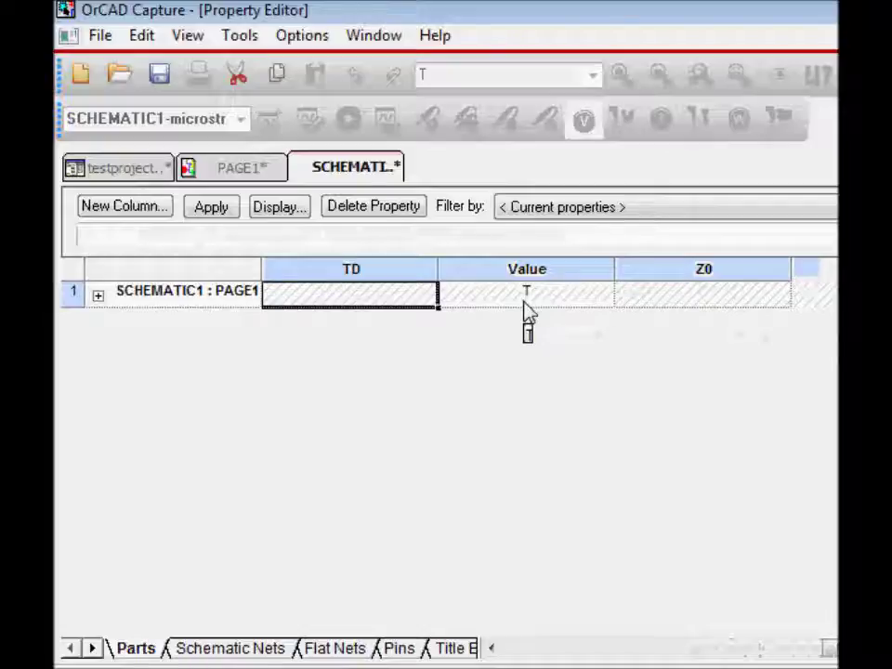
text(500)
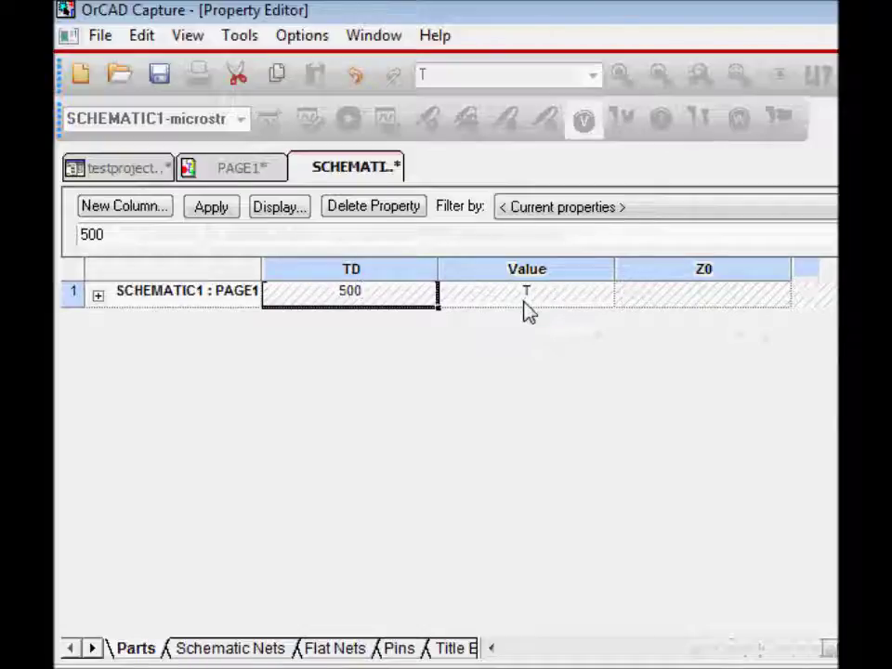
text(s)
key(Tab)
key(Tab)
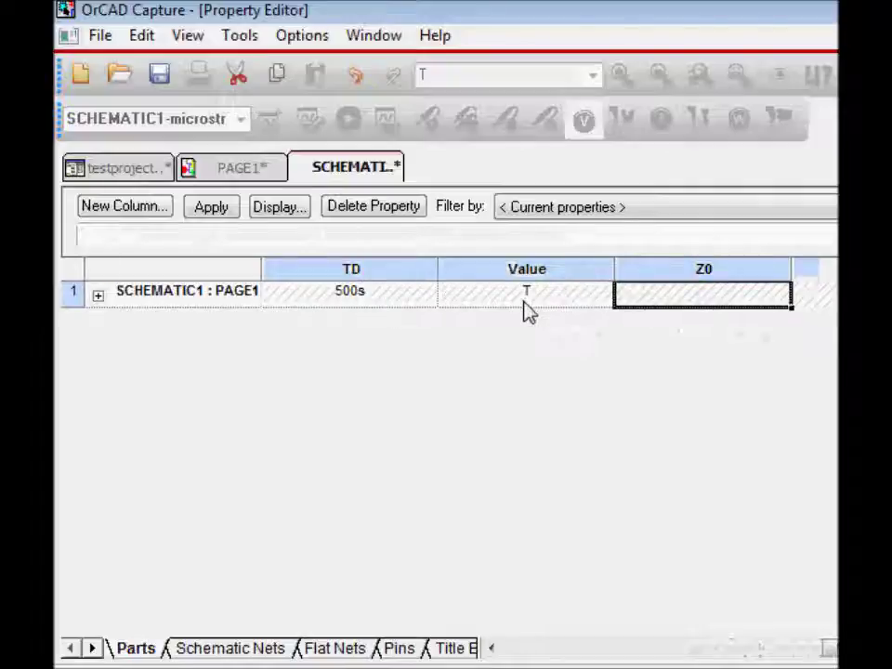
text(50)
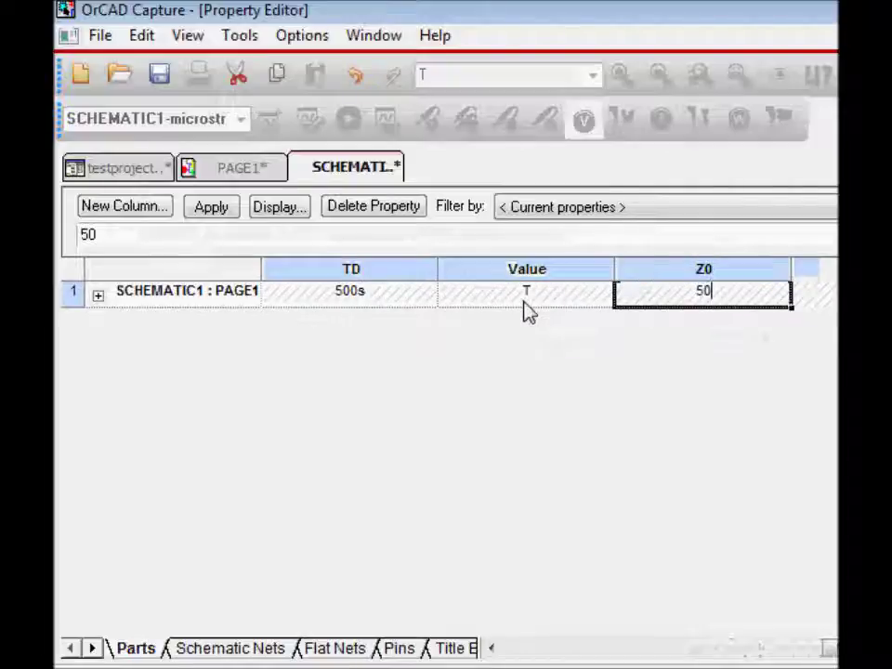
key(Return)
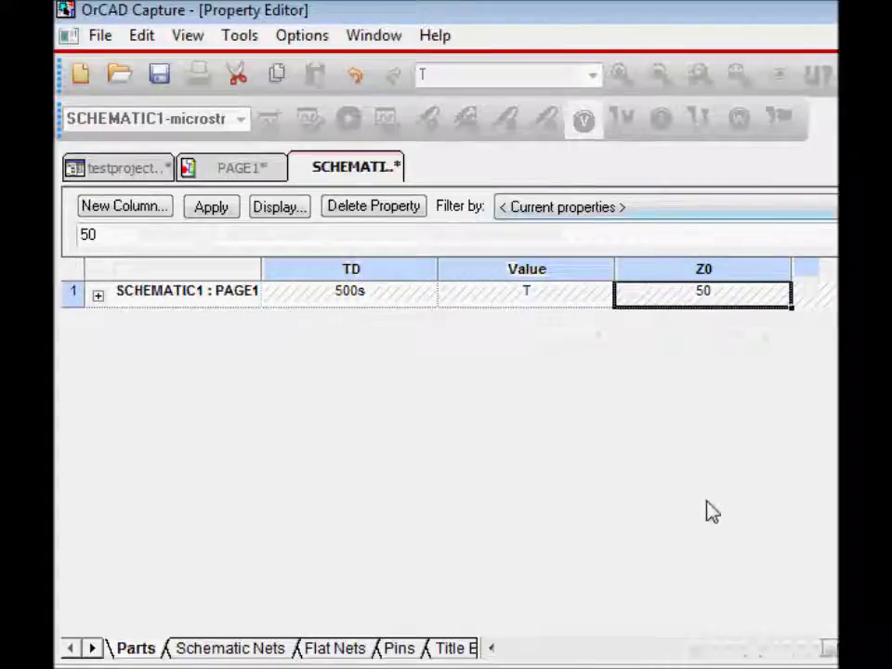
click(240, 168)
- Display T1's TD and Z0 properties as Name and Value on the schematic
double_click(460, 331)
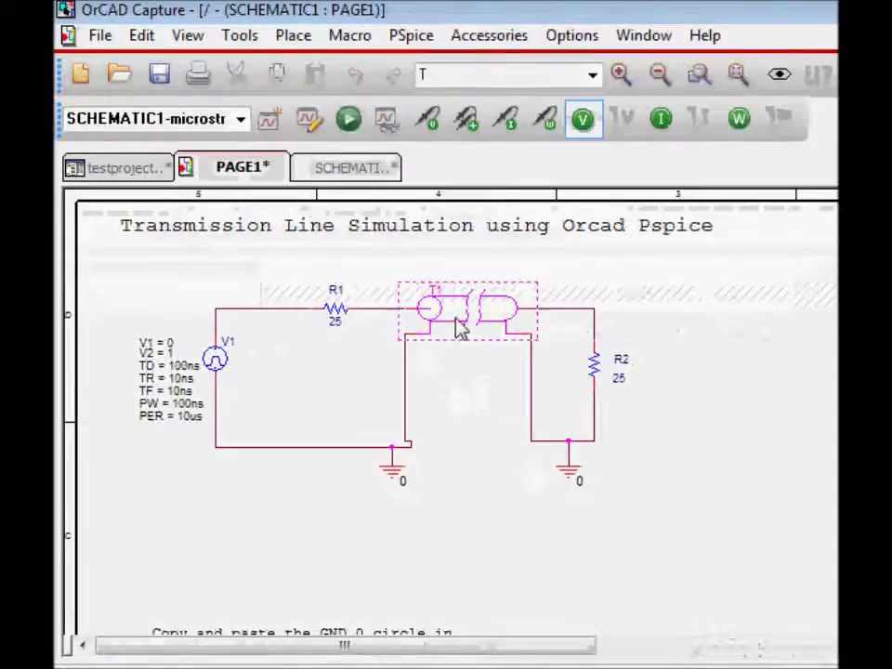
click(390, 299)
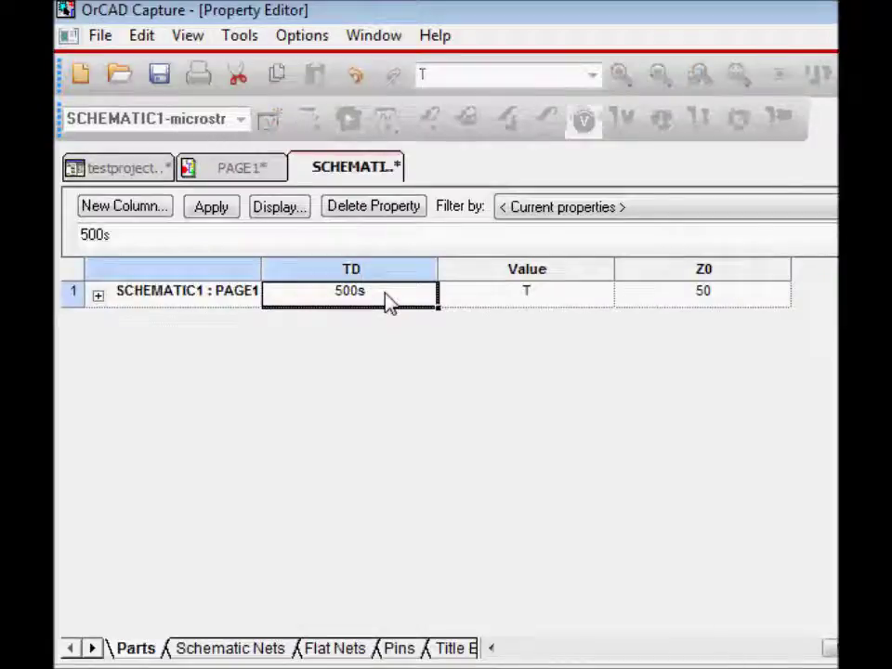
right_click(389, 298)
click(444, 392)
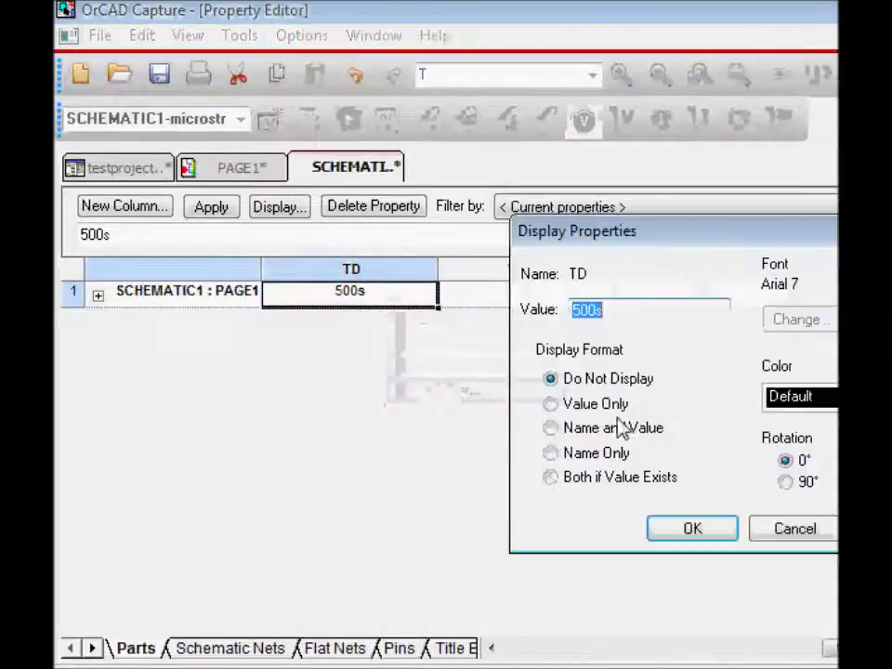
click(599, 429)
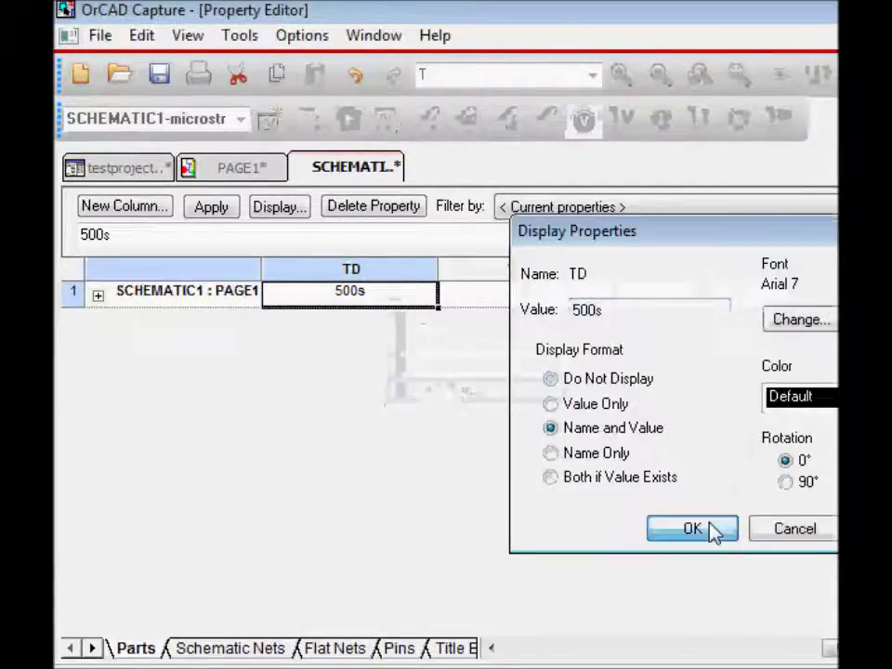
click(710, 528)
click(658, 304)
right_click(658, 304)
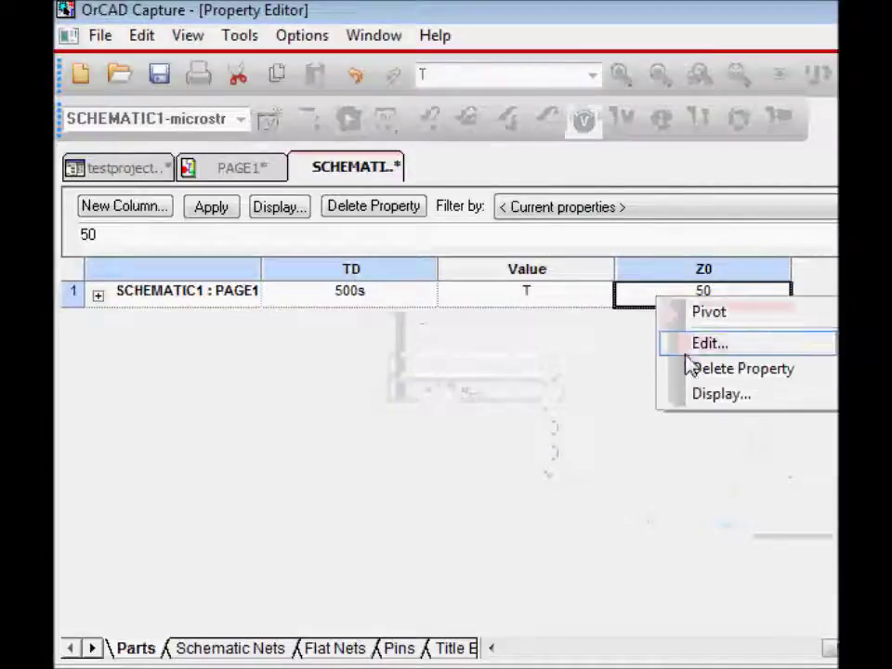
click(687, 395)
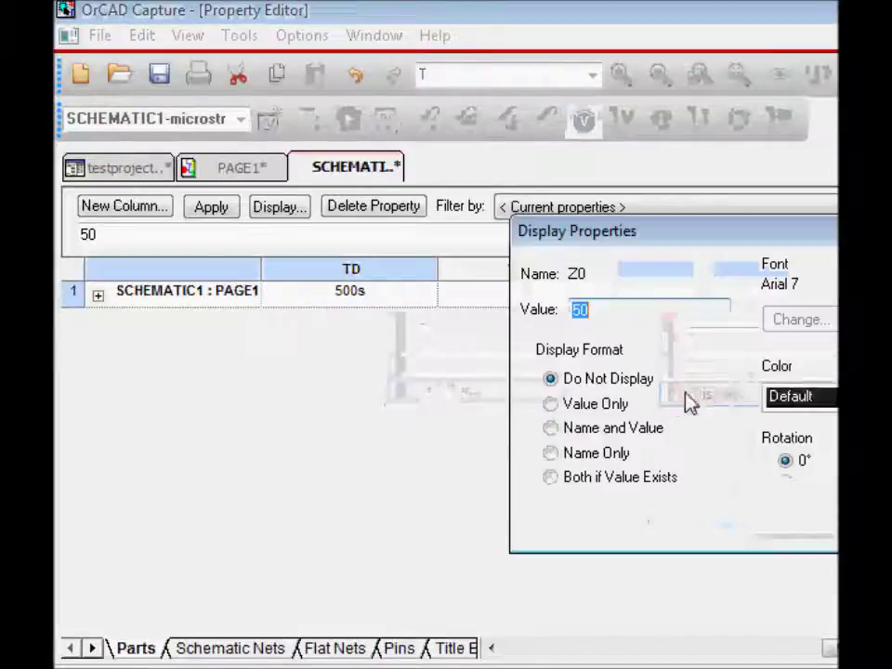
click(552, 428)
click(671, 530)
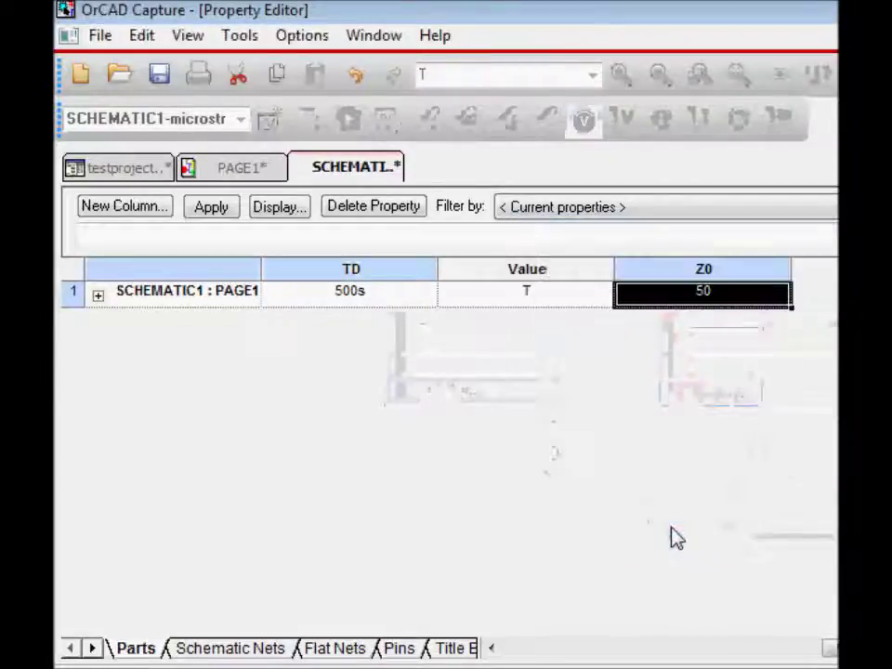
click(253, 167)
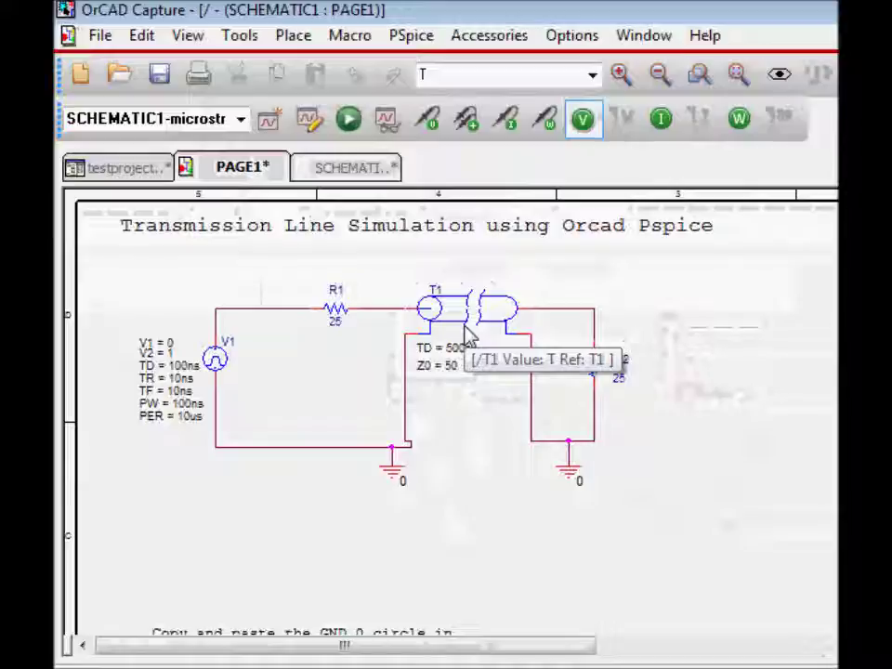
- Select the V1 VPULSE source together with its parameter labels, such as PER = 10us
click(213, 362)
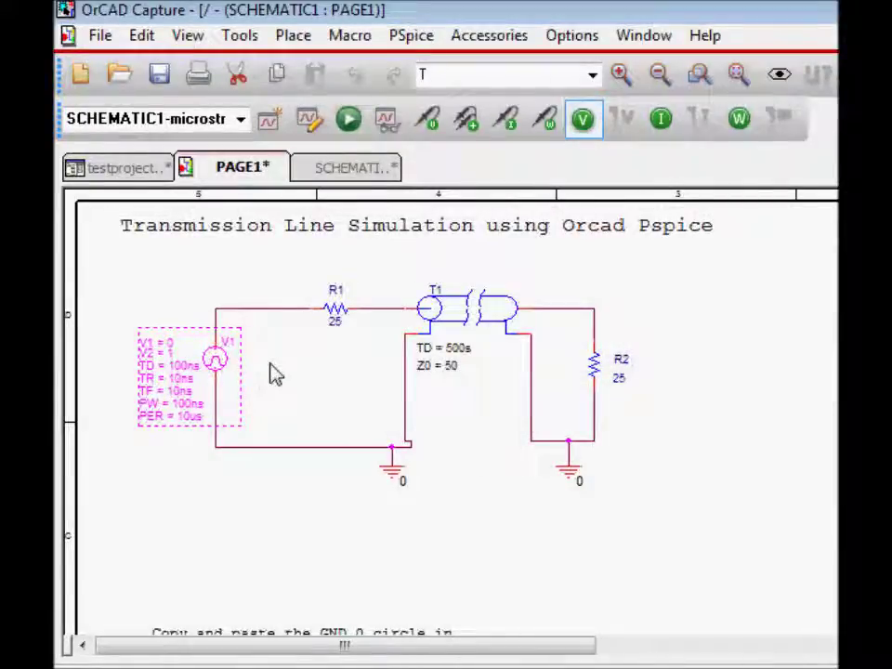
click(196, 523)
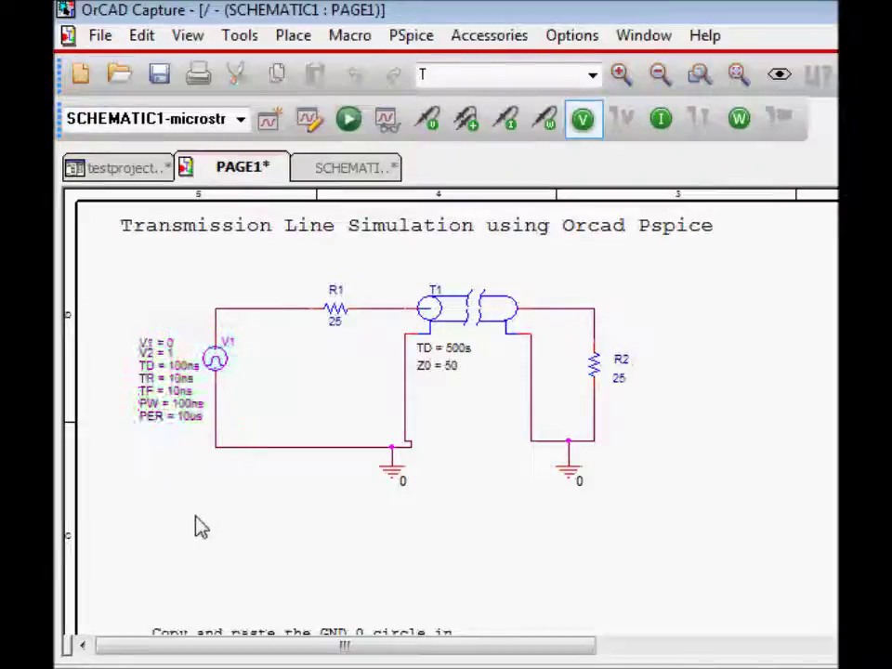
click(191, 430)
click(192, 477)
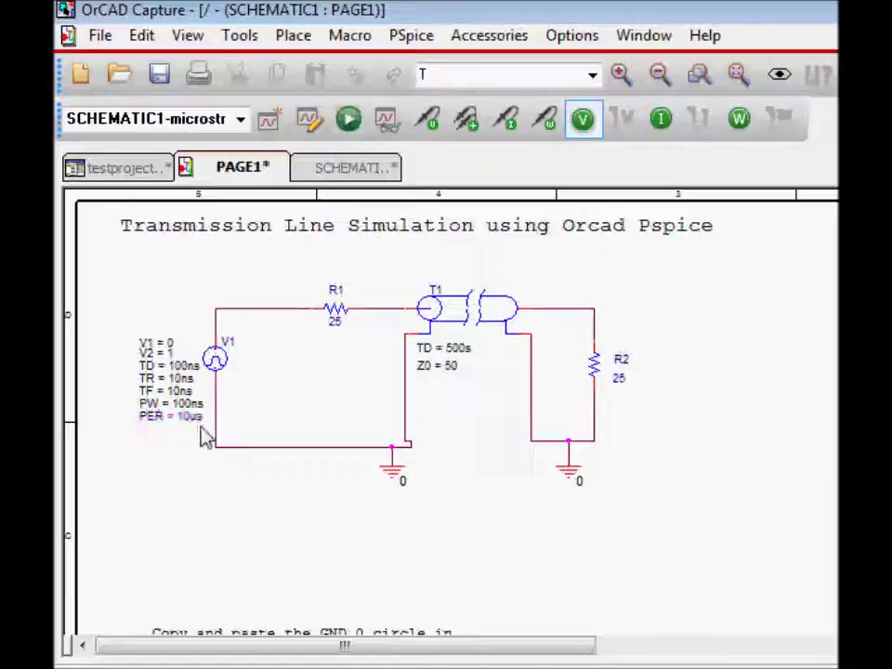
click(230, 383)
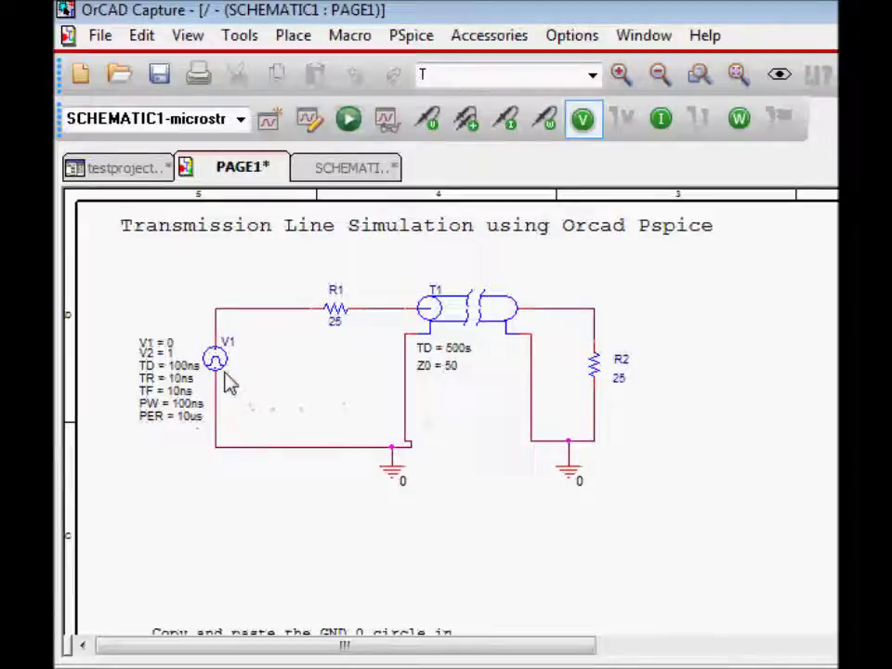
click(226, 379)
- Delete V1 and set the Place Part panel to search across all loaded libraries
key(Delete)
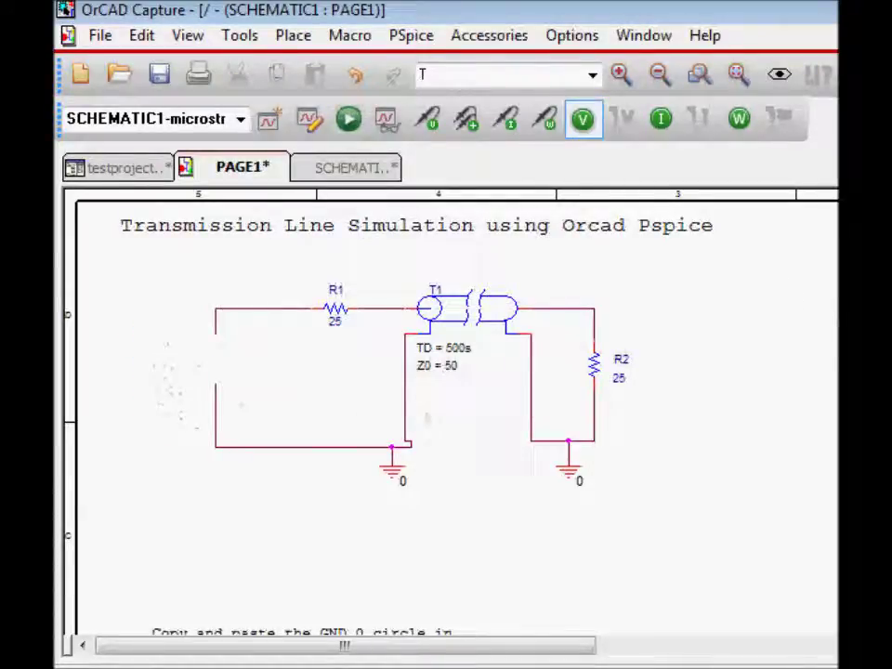
key(p)
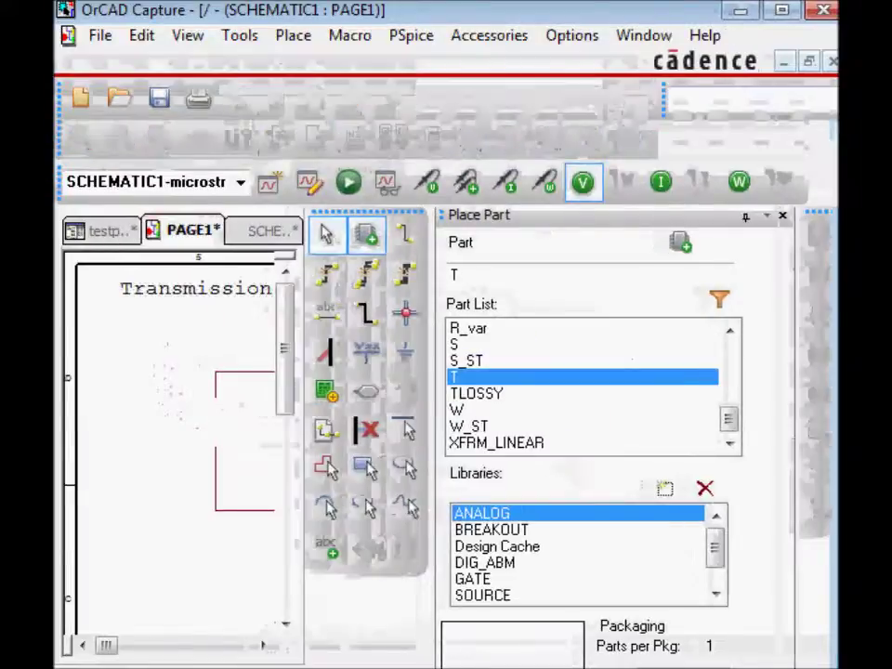
click(501, 595)
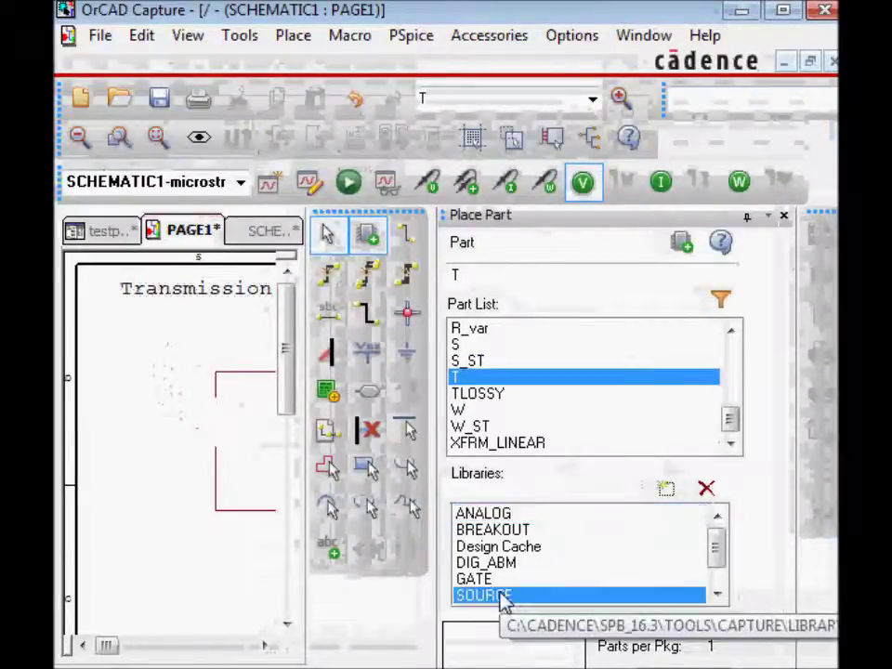
mouse_move(729, 352)
mouse_down()
mouse_move(733, 443)
mouse_move(728, 351)
mouse_up()
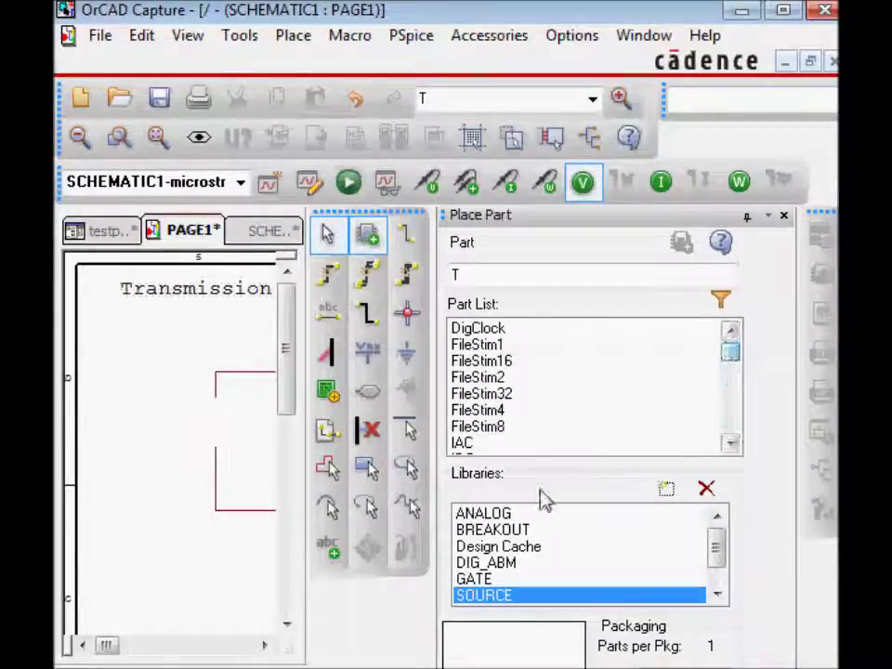
click(519, 517)
mouse_move(728, 406)
mouse_down()
mouse_move(728, 343)
mouse_move(728, 422)
mouse_up()
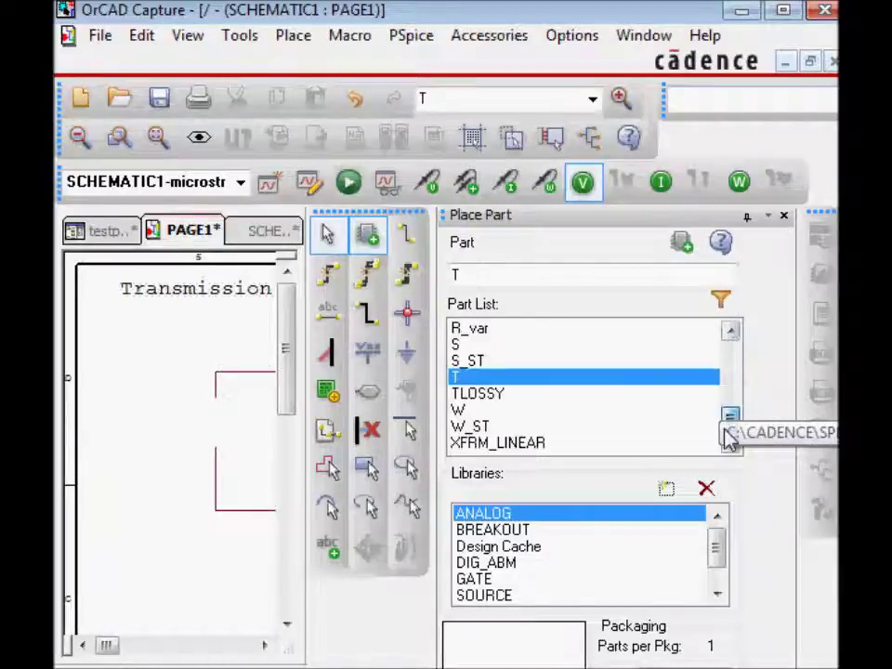
shift+click(510, 600)
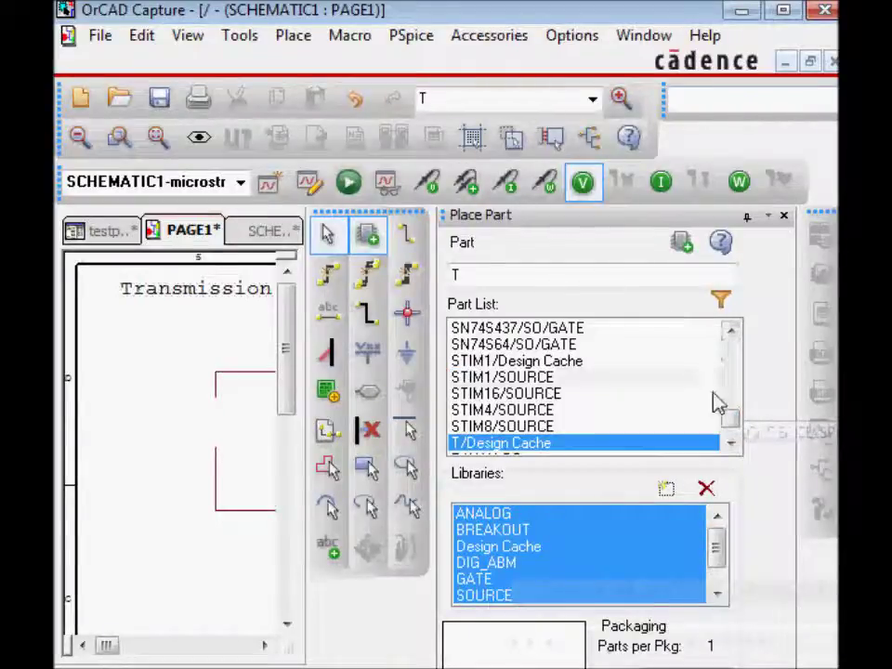
drag(729, 424, 731, 386)
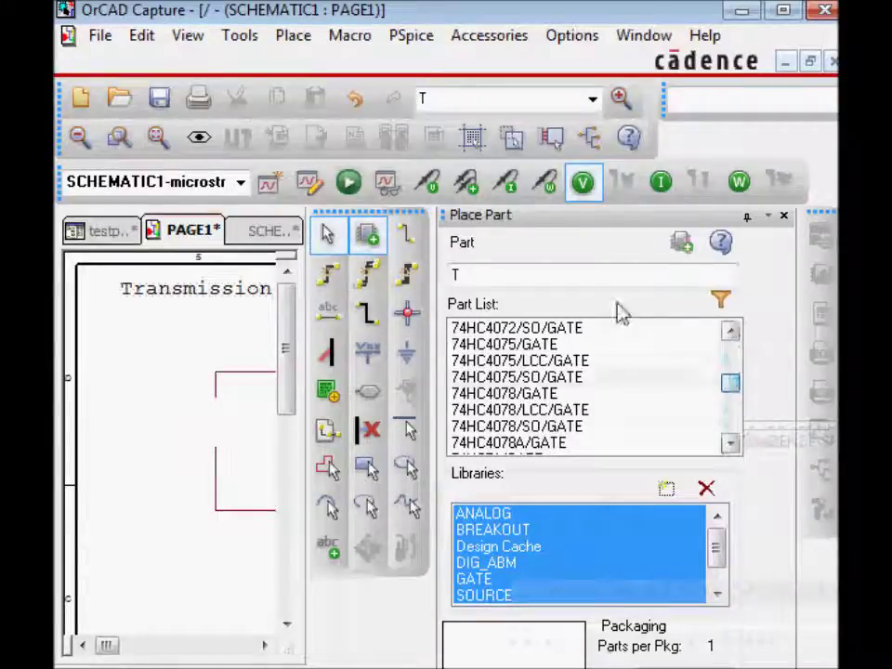
drag(568, 282, 437, 281)
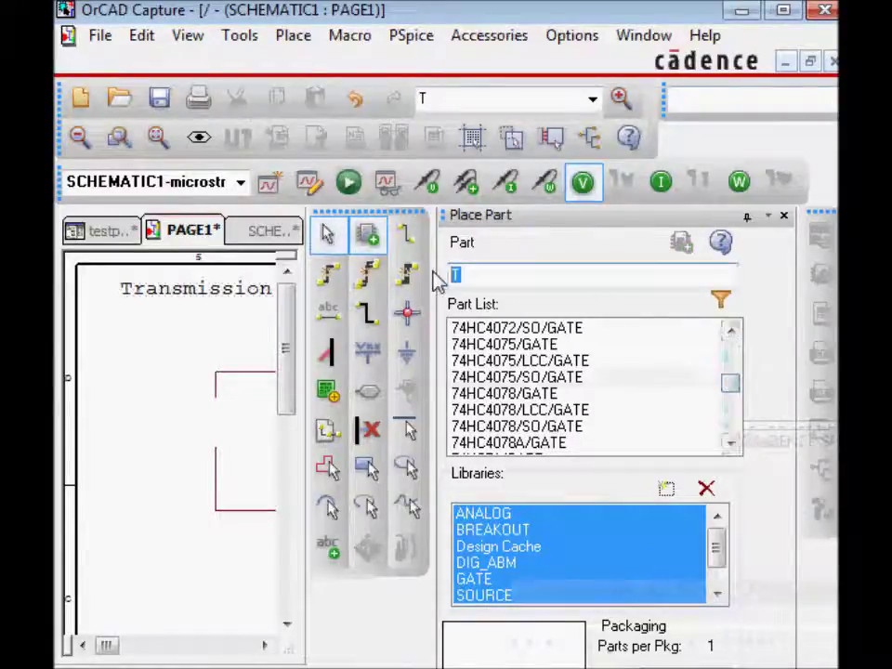
- Find VPULSE in the SOURCE library and place it as V1 in R1's branch
text(VPULSE)
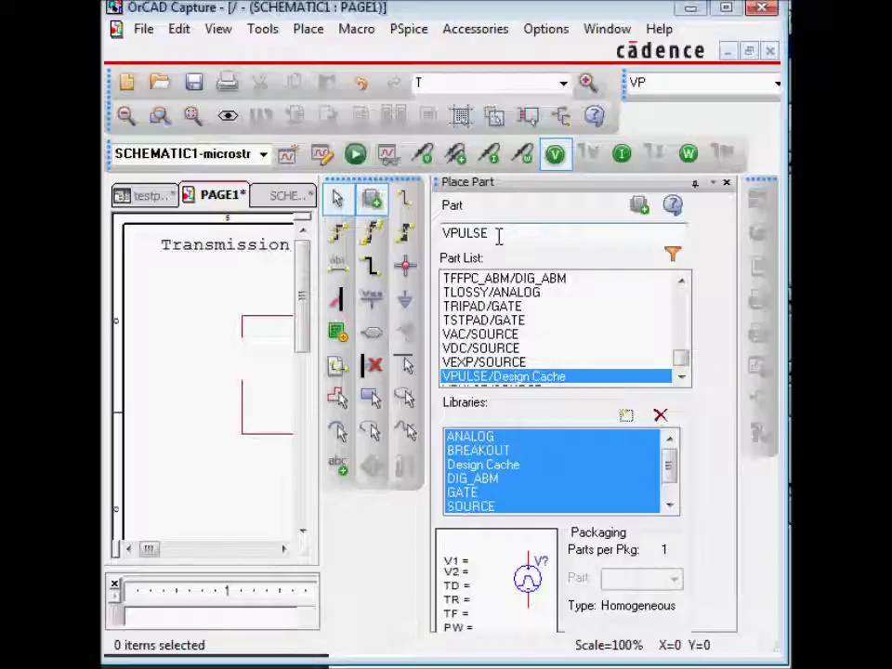
click(681, 377)
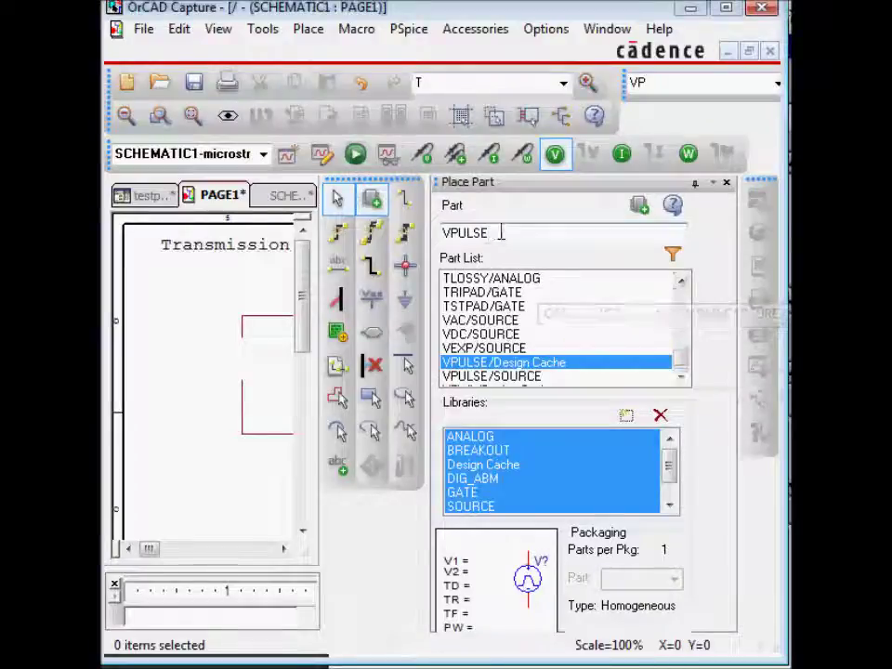
click(484, 376)
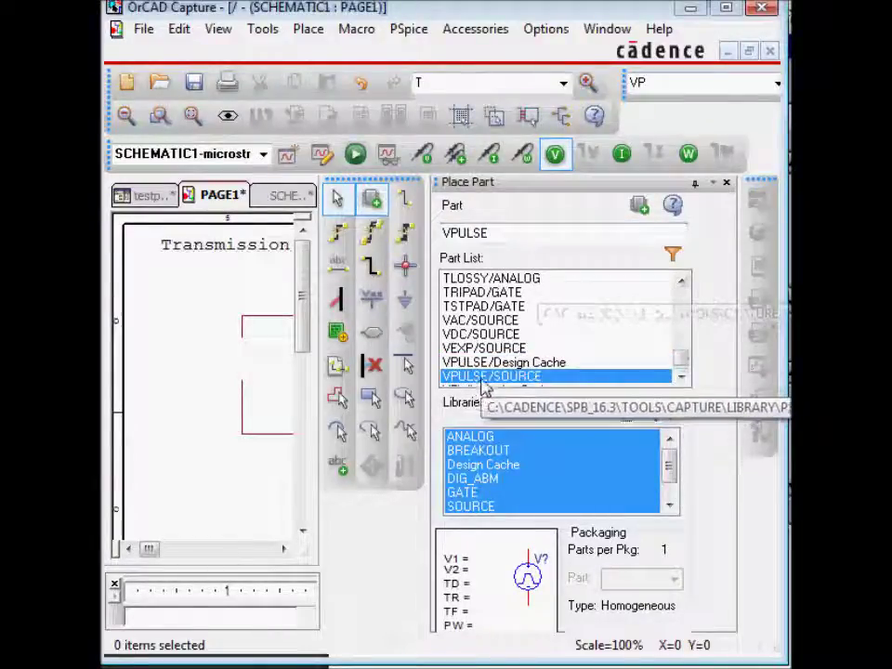
double_click(484, 379)
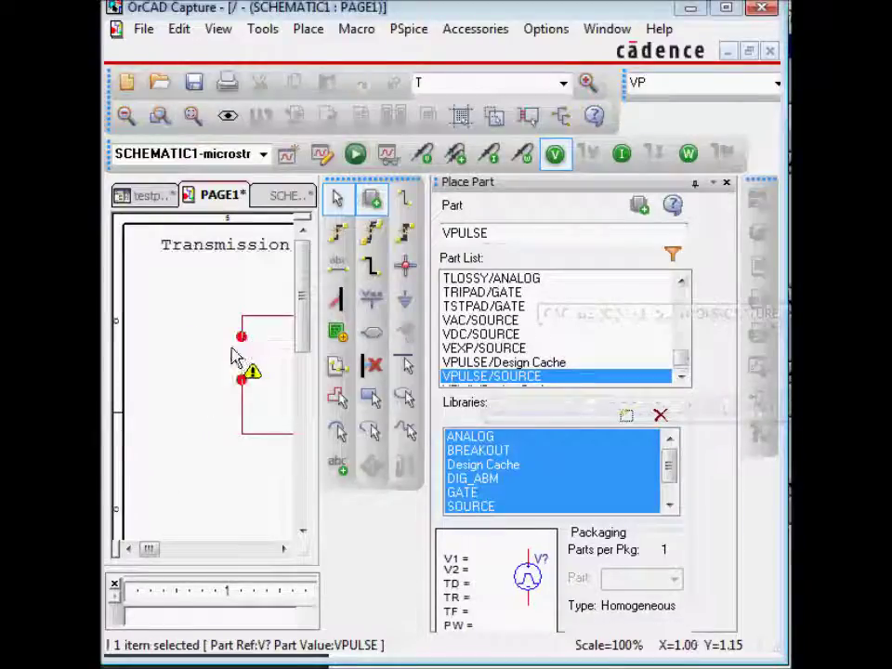
click(235, 357)
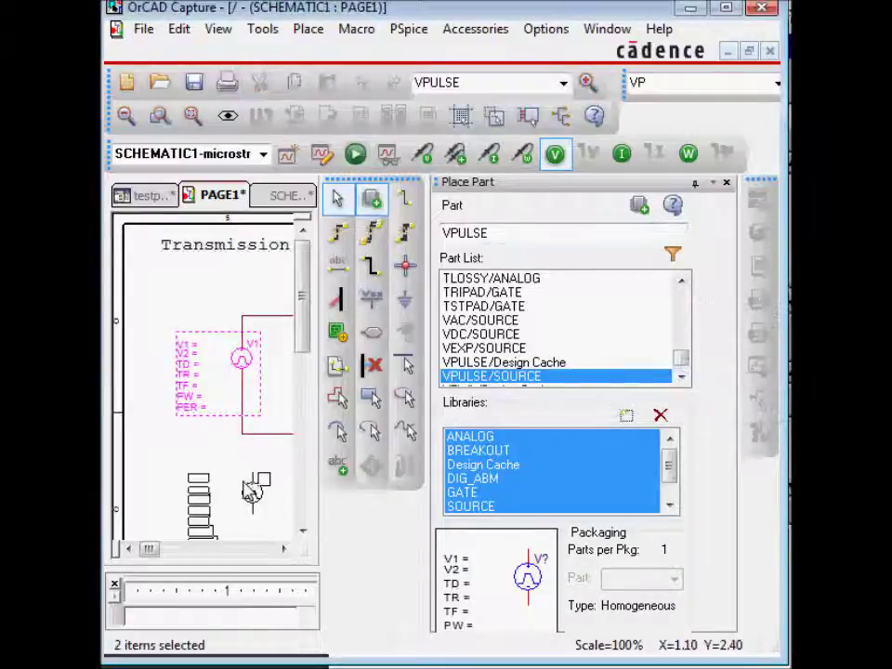
key(Escape)
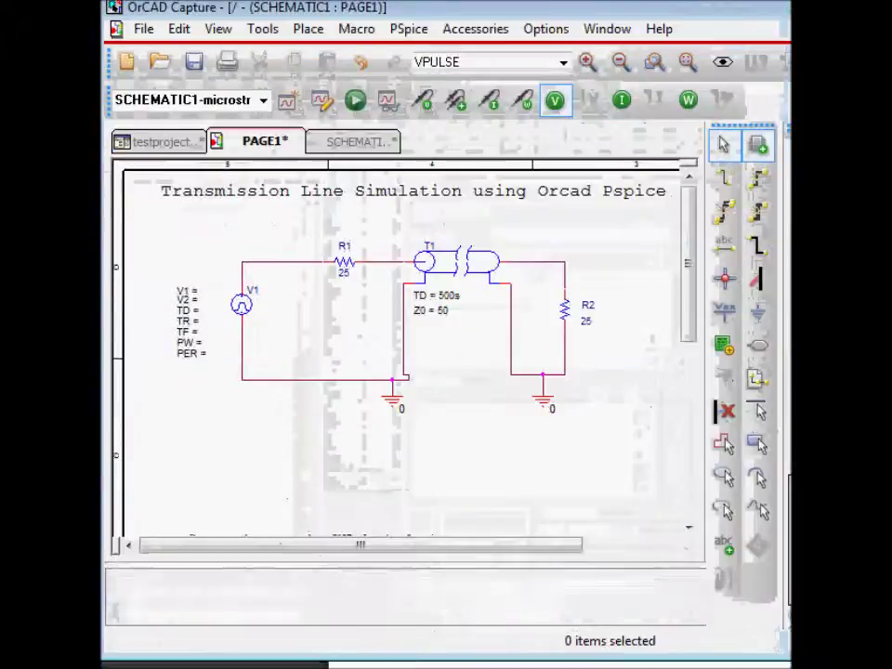
- Bring up V1's full property grid, skipping the label display settings, and reach the pulse parameters
double_click(185, 296)
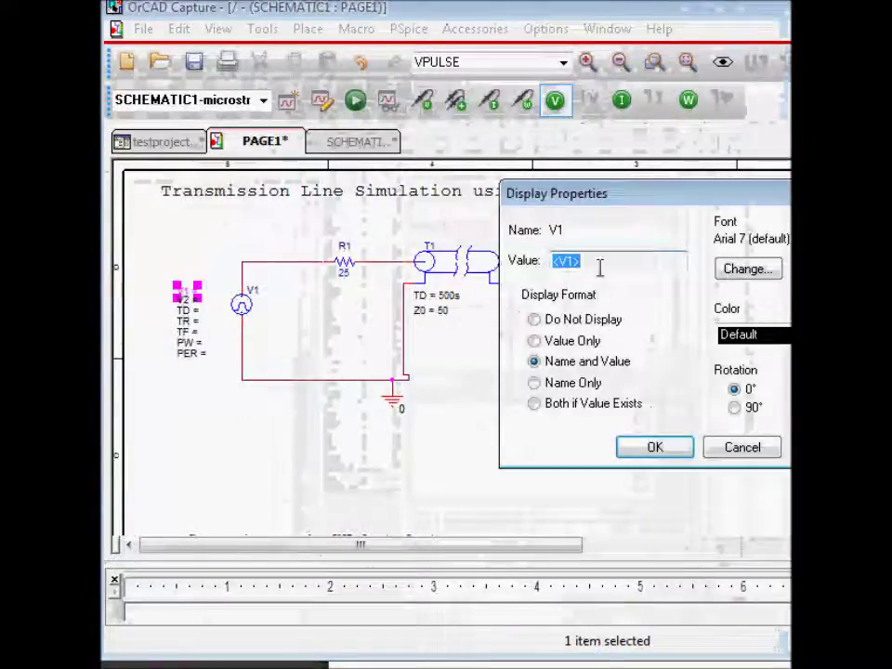
click(746, 450)
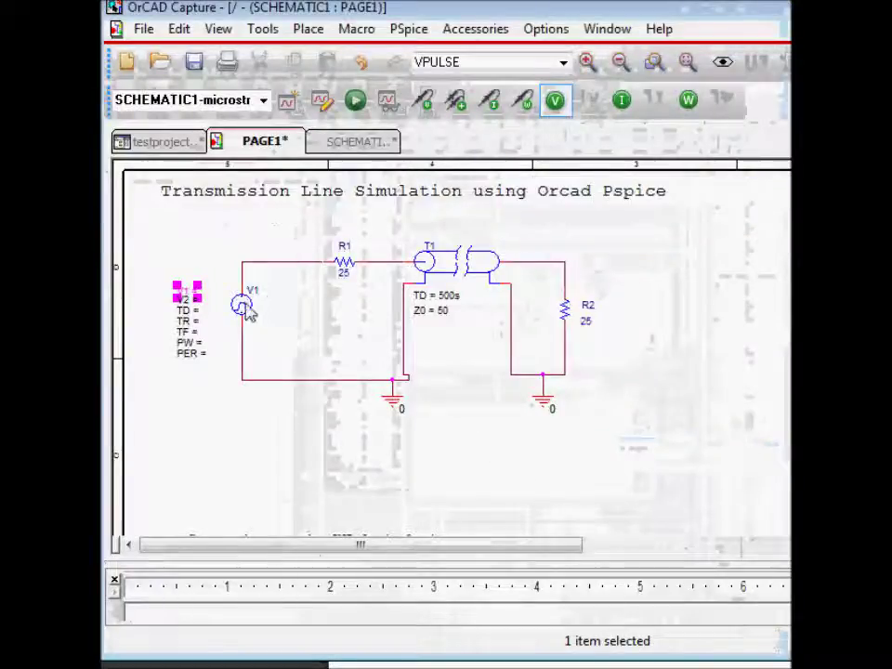
double_click(248, 311)
click(373, 252)
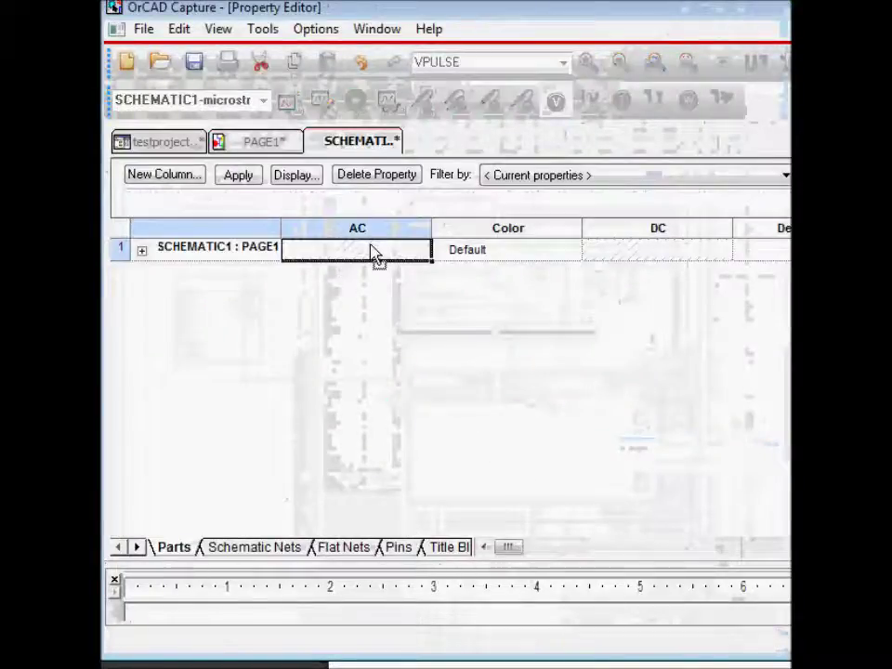
key(Right)
key(Right)
key(Right)
key(Right)
key(Right)
key(Right)
key(Right)
key(Right)
key(Right)
key(Right)
key(Right)
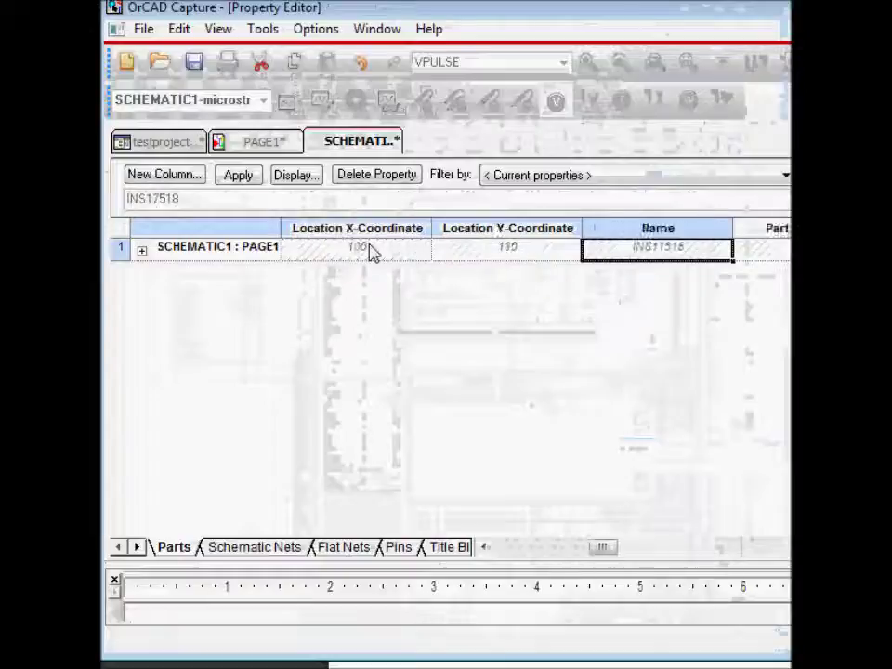
key(Right)
key(Right)
key(Right)
key(Left)
key(Left)
key(Left)
key(Right)
key(Right)
key(Right)
key(Right)
key(Right)
key(Right)
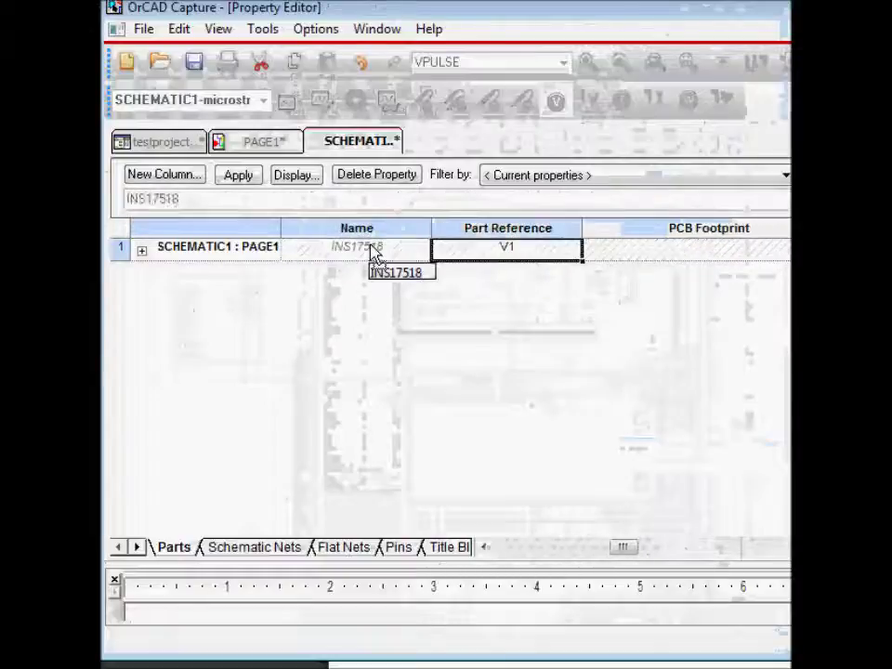
key(Right)
key(Right)
key(Right)
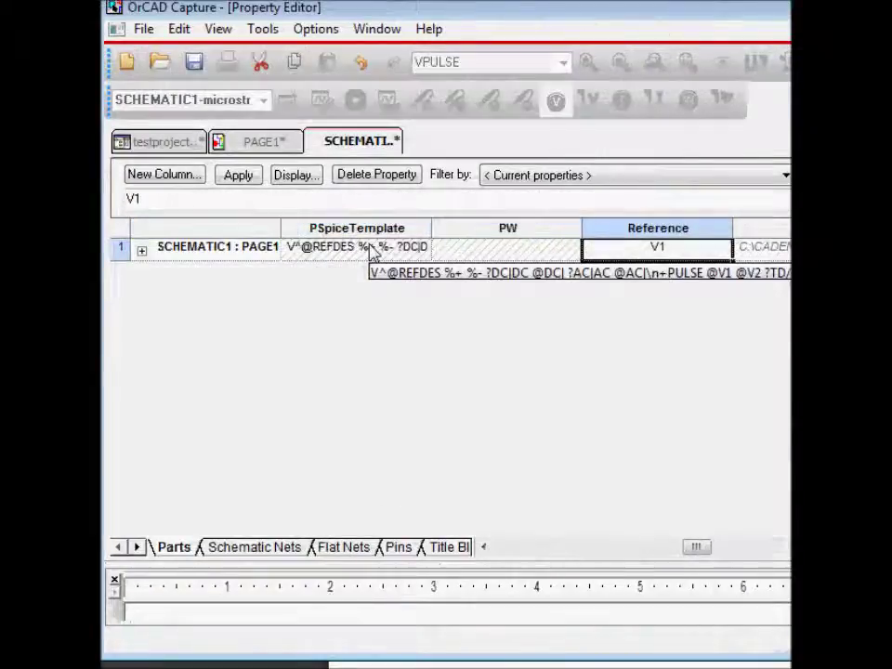
key(Right)
key(Right)
key(Right)
key(Right)
key(Right)
key(Right)
key(Right)
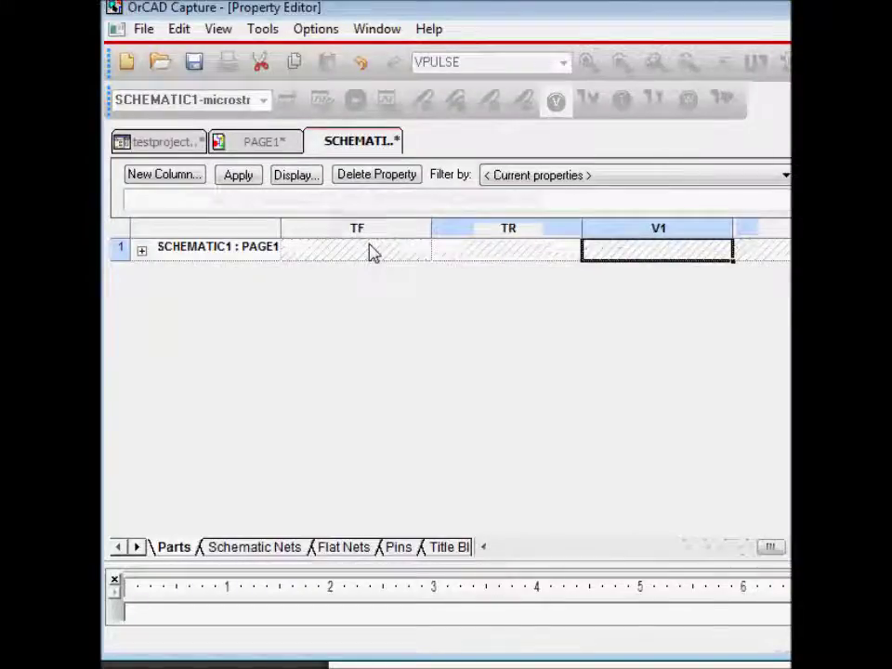
- Enter V1 = 1, V2 = 0 and fall time TF = 10s for the pulse source
text(1)
key(Right)
text(0)
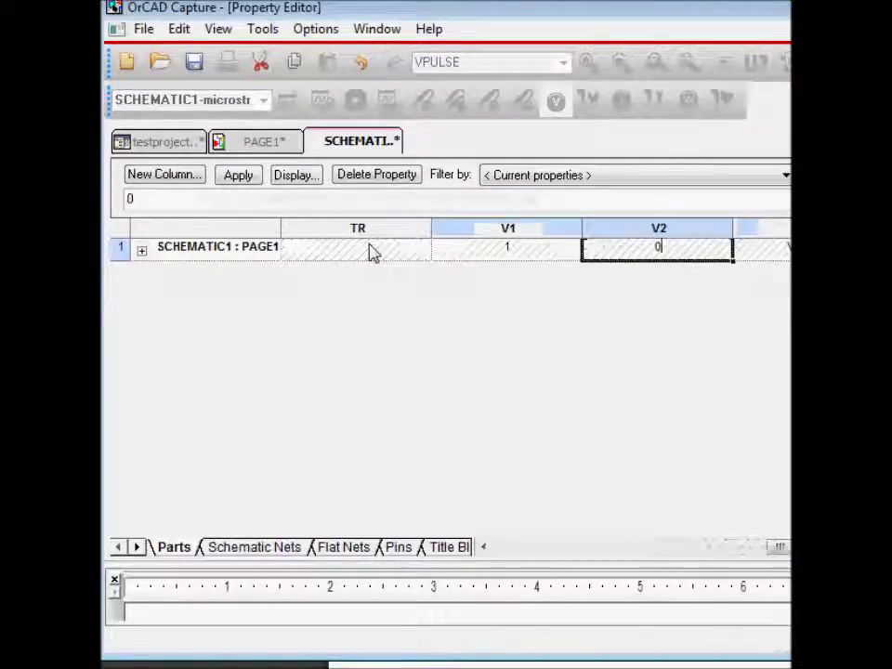
key(Left)
key(Left)
key(Left)
key(Left)
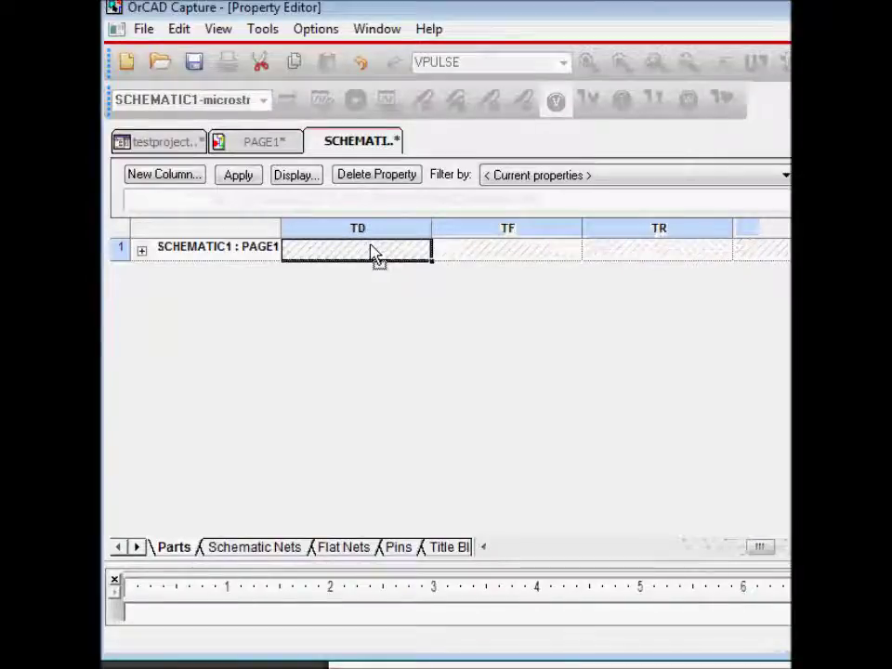
key(Left)
key(Right)
key(Right)
text(10)
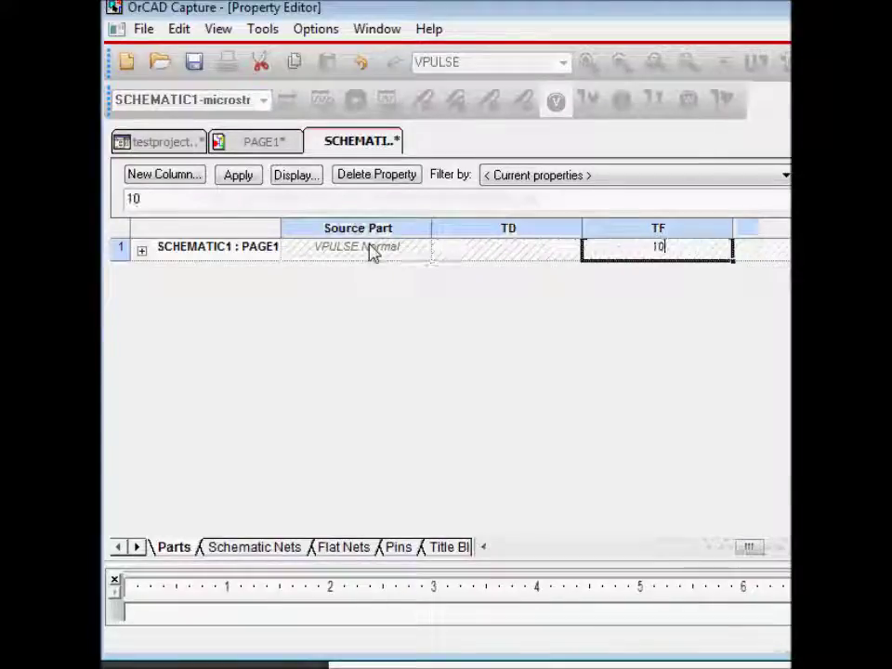
text(s)
key(Right)
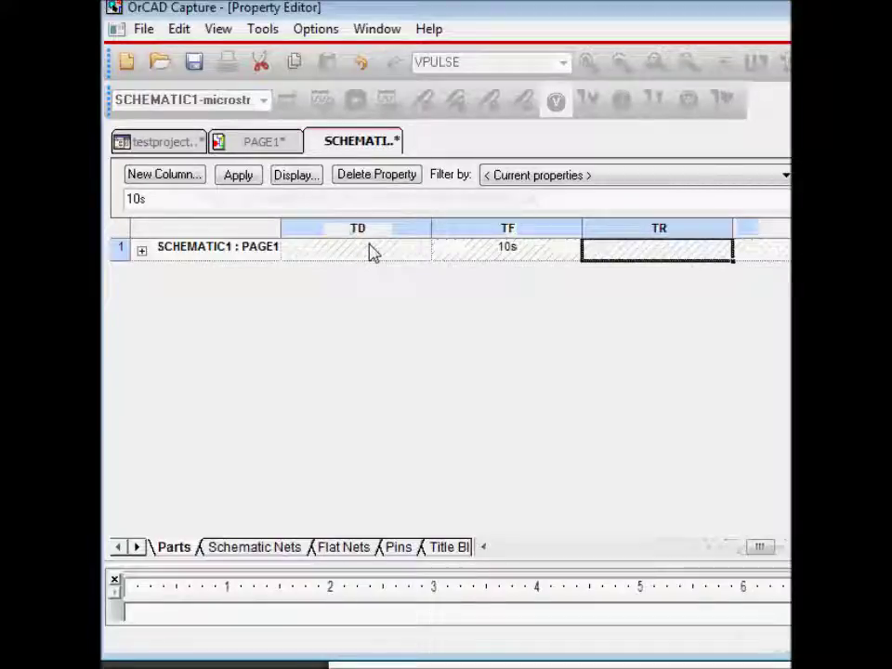
- Type 10 into the TR rise-time cell, cancelling the delete-property prompts that appear
text(10s)
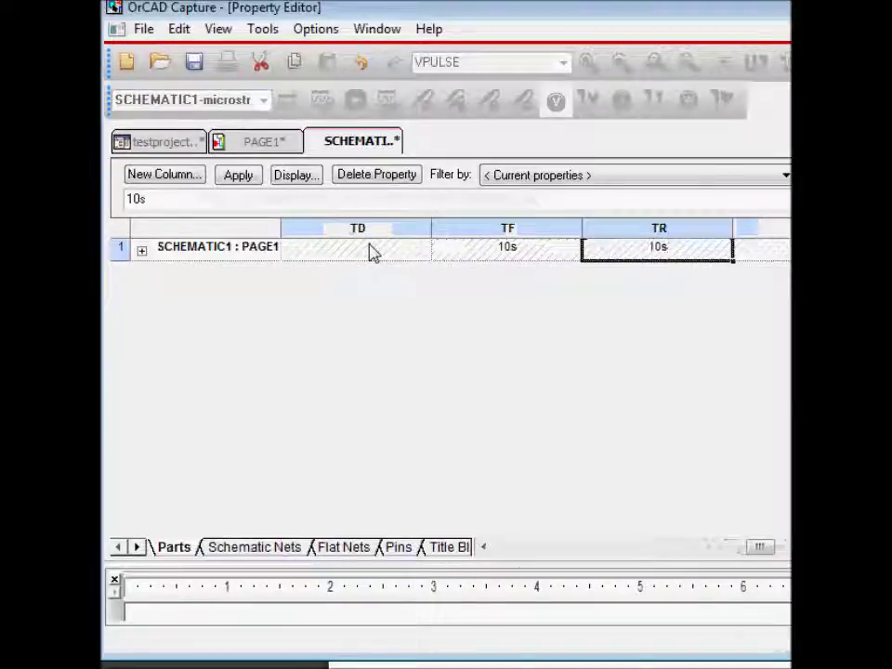
key(Delete)
key(Escape)
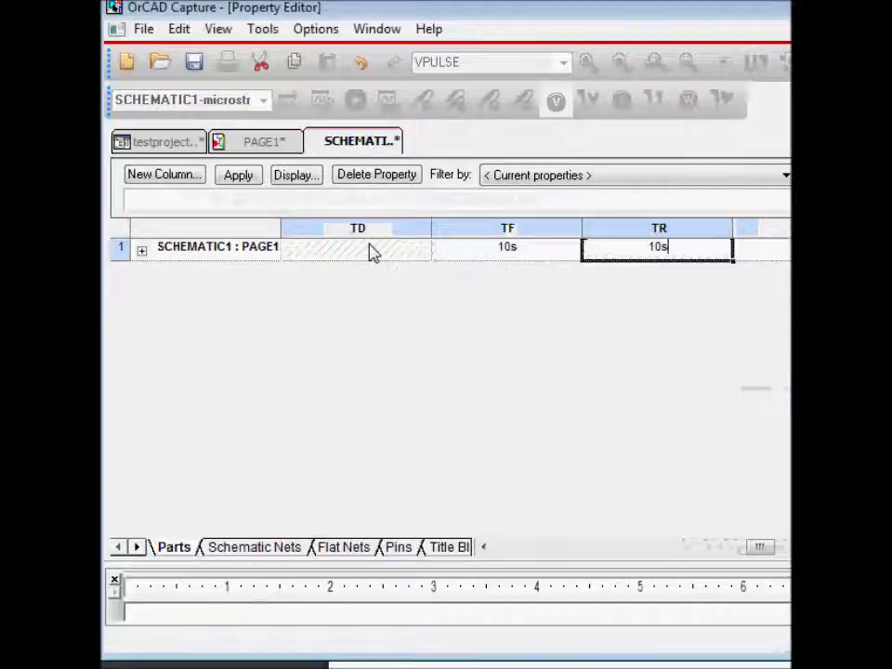
key(Delete)
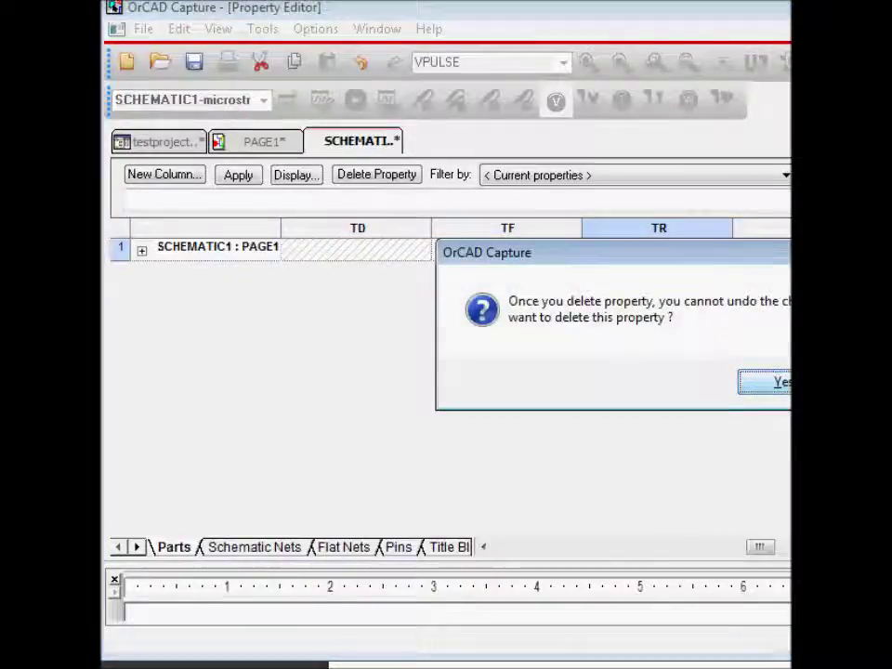
key(Escape)
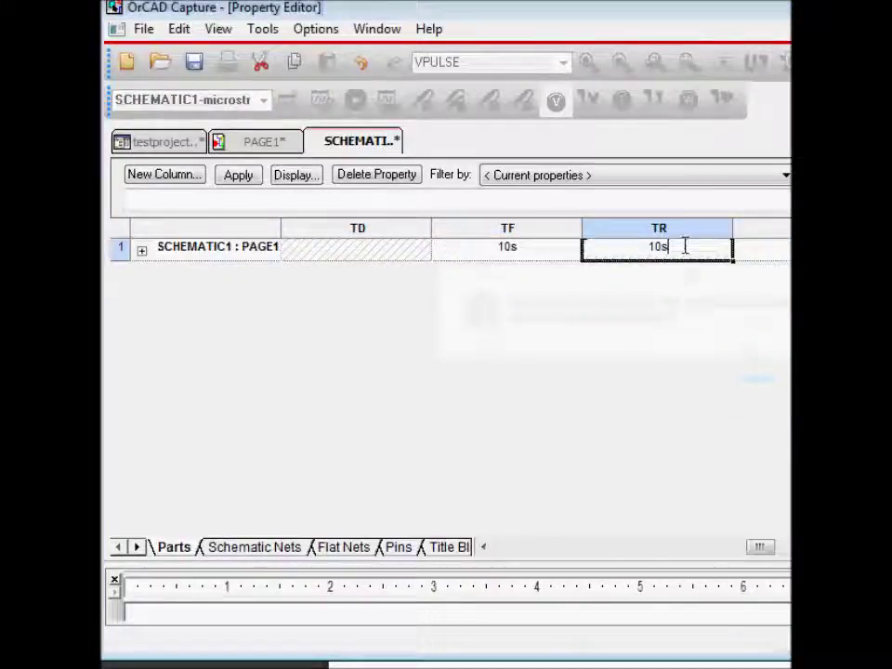
key(Delete)
click(743, 373)
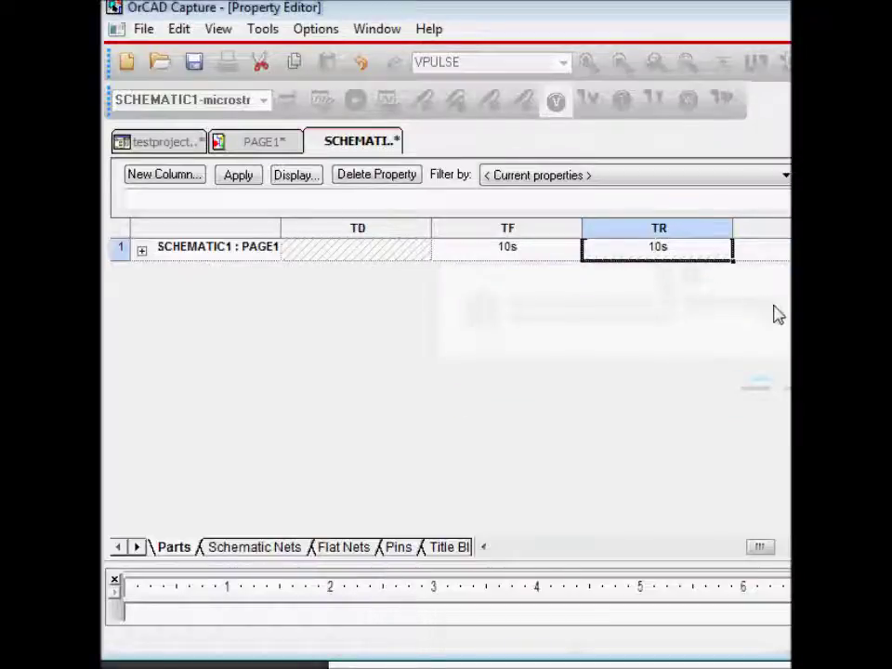
- Correct the rise time TR to 10u, keeping the property, and return to PAGE1
key(F2)
key(Left)
key(BackSpace)
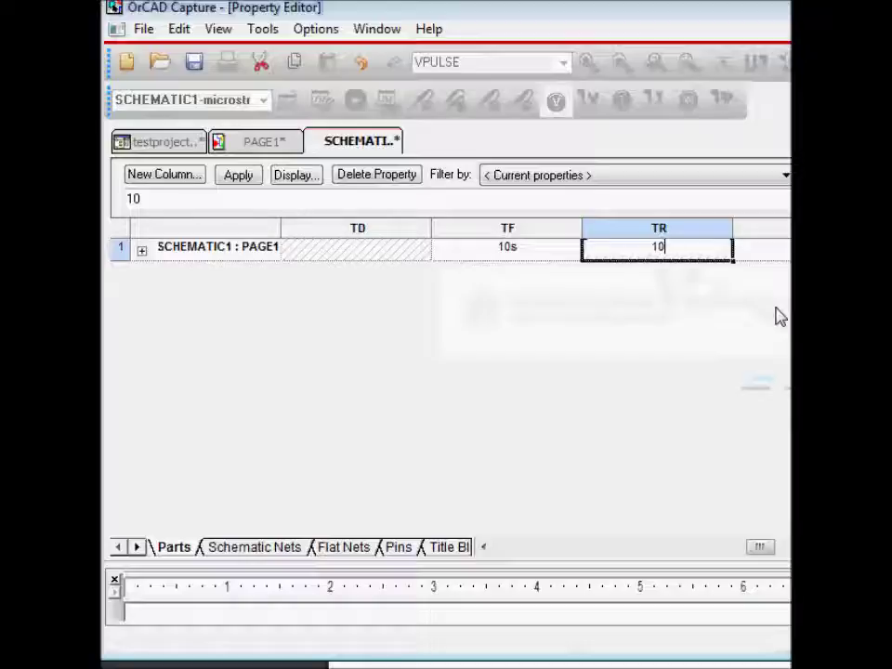
text(0u)
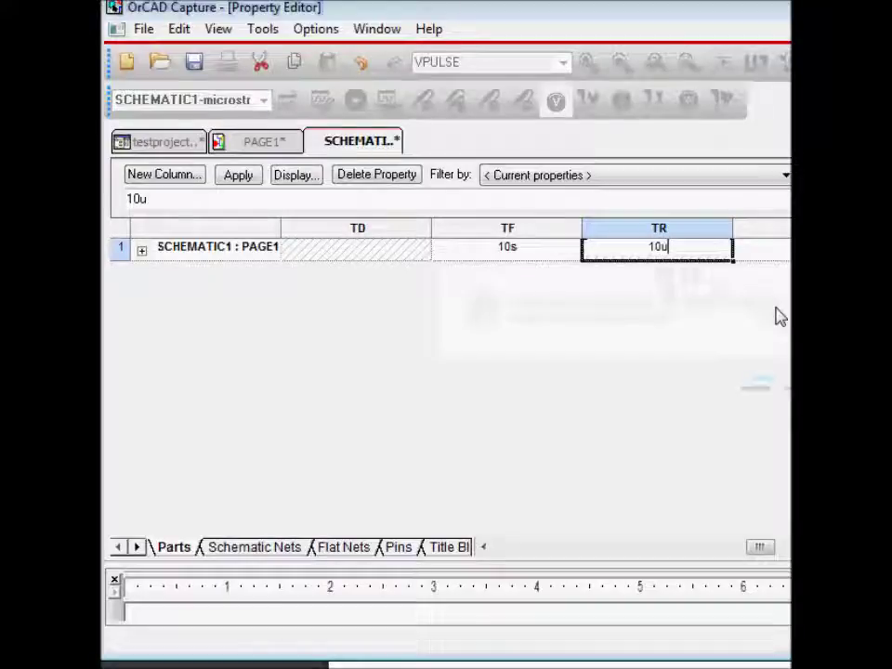
key(Delete)
key(Escape)
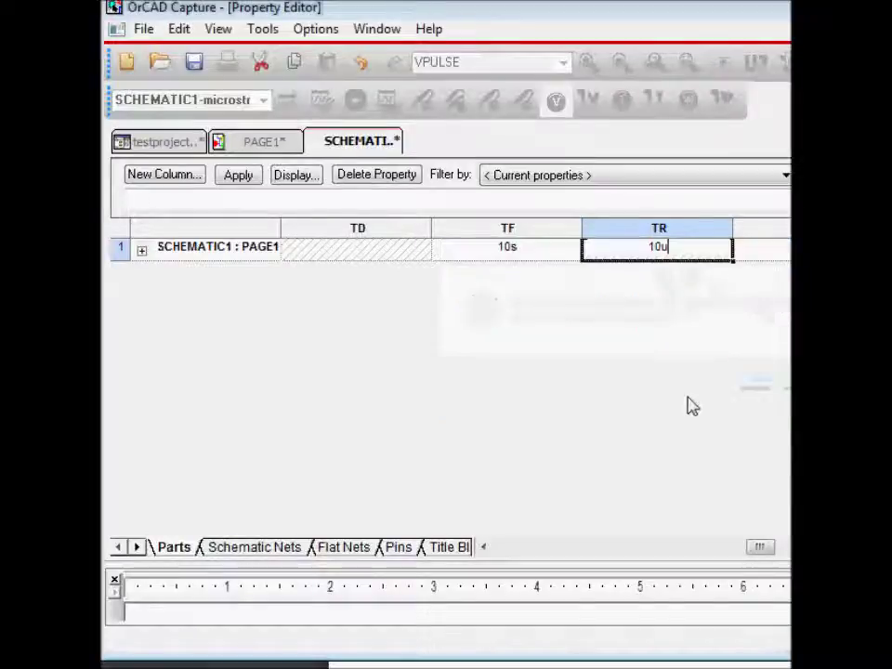
key(Delete)
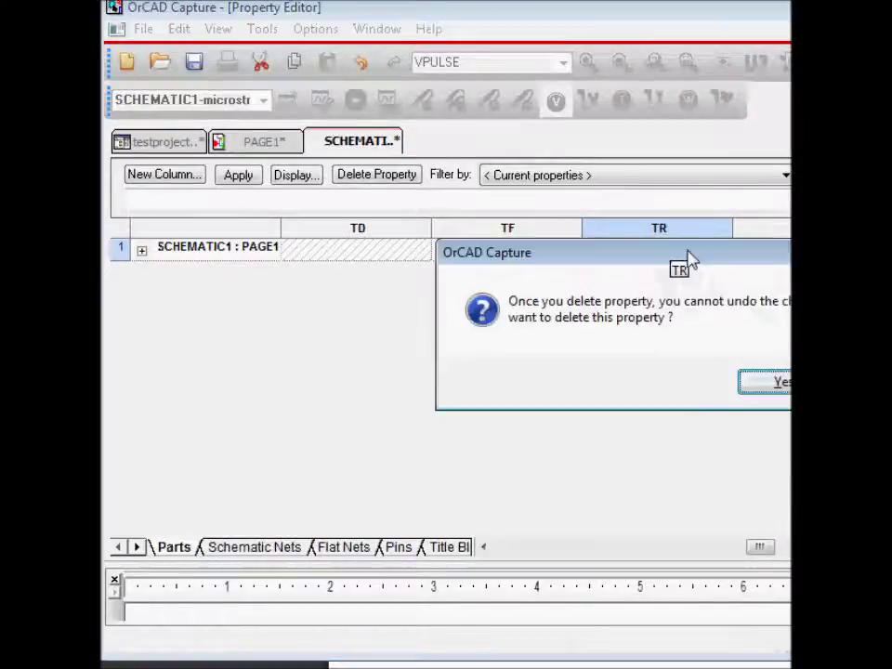
key(Escape)
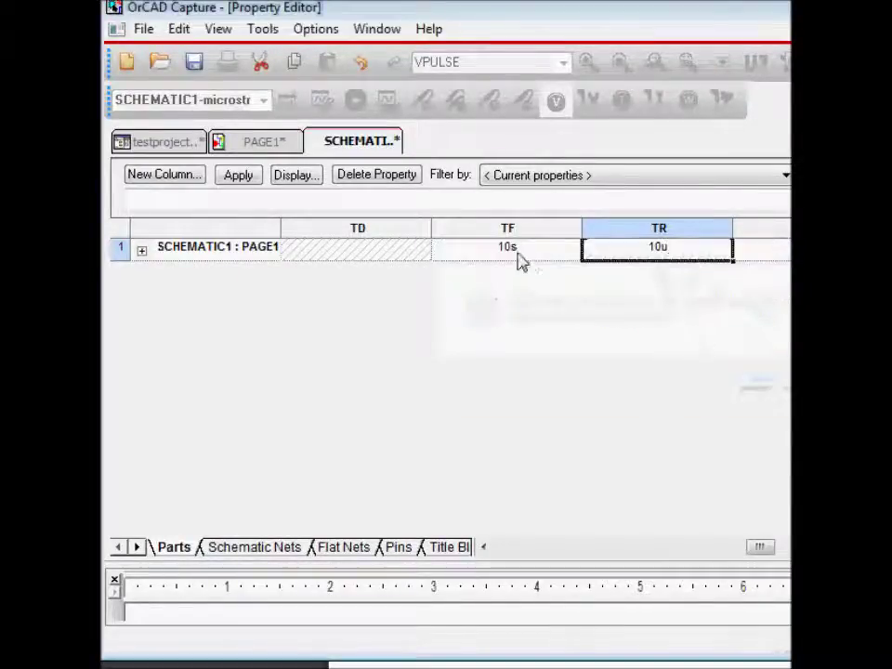
click(520, 248)
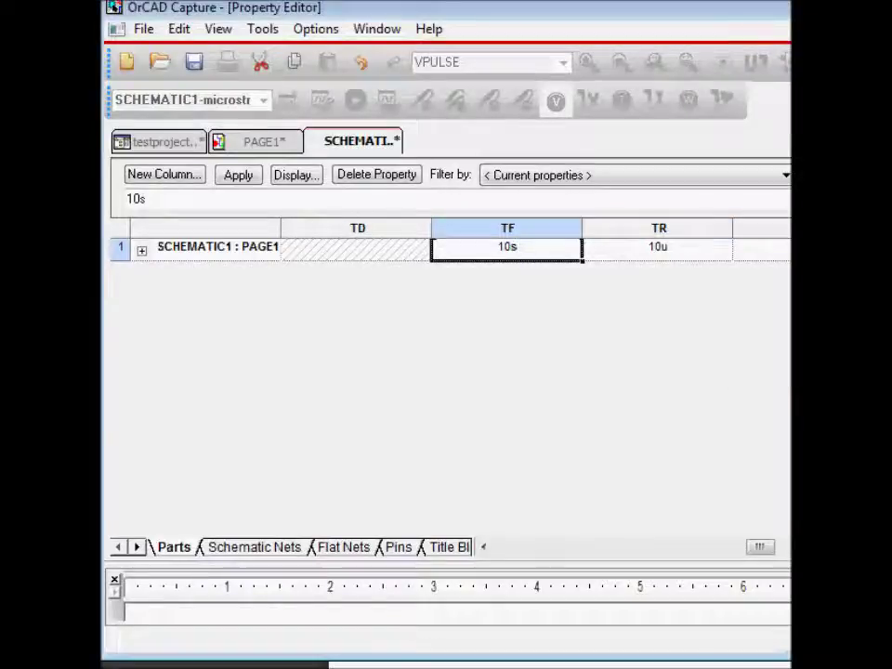
key(ctrl+F4)
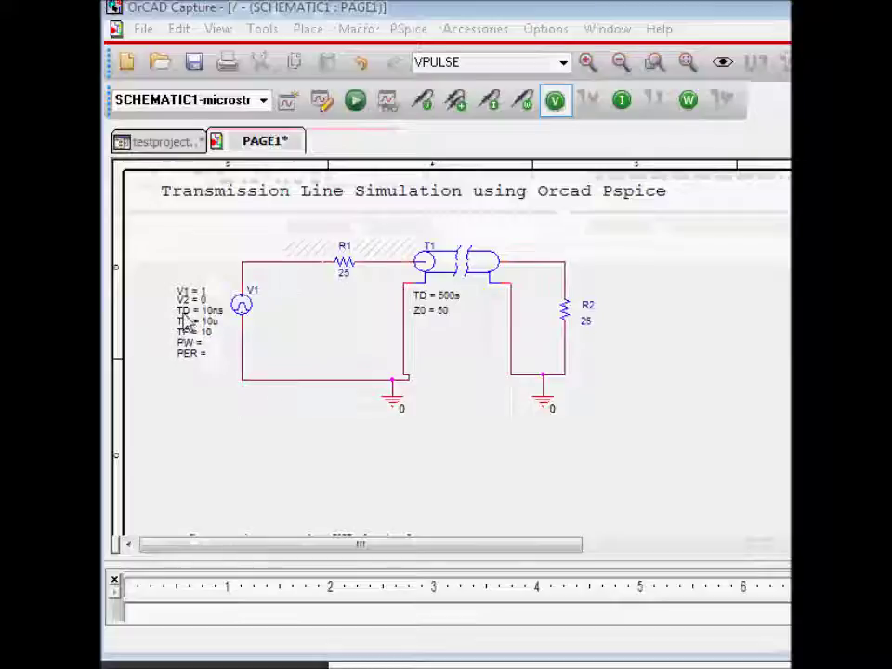
- Set V1's delay TD to 100ns and rise time TR to 10ns
double_click(191, 311)
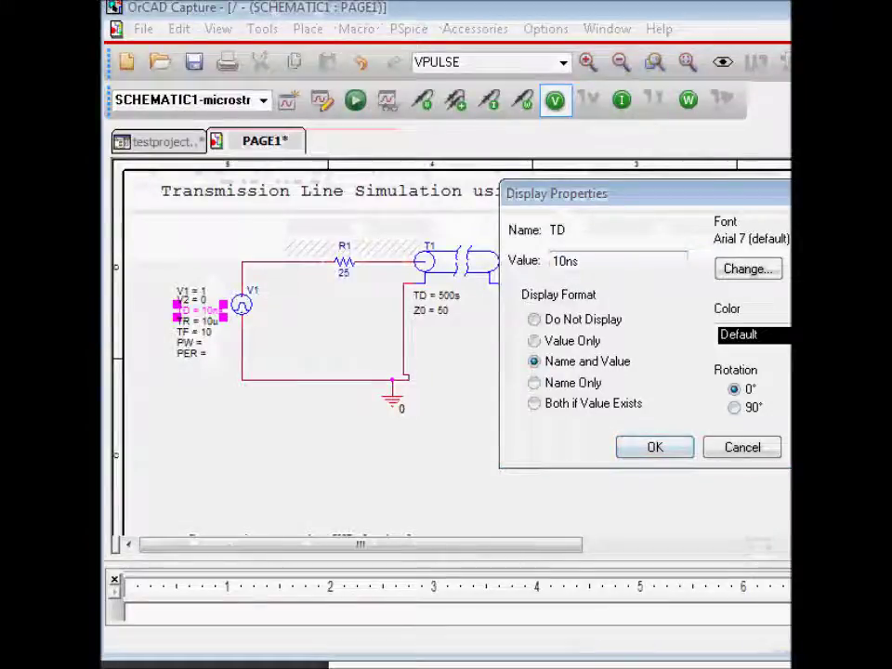
click(588, 261)
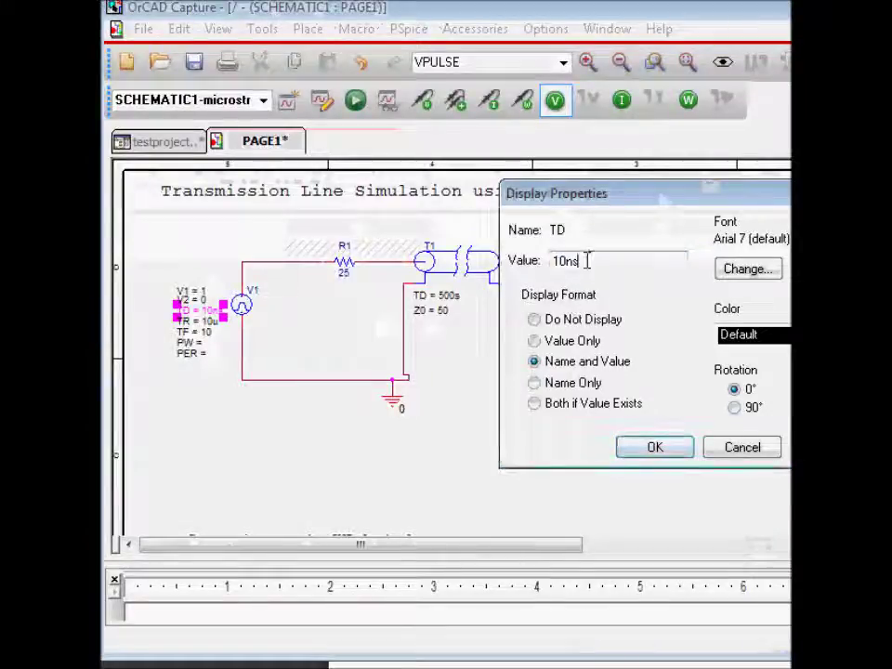
key(Left)
key(Left)
text(0)
key(Return)
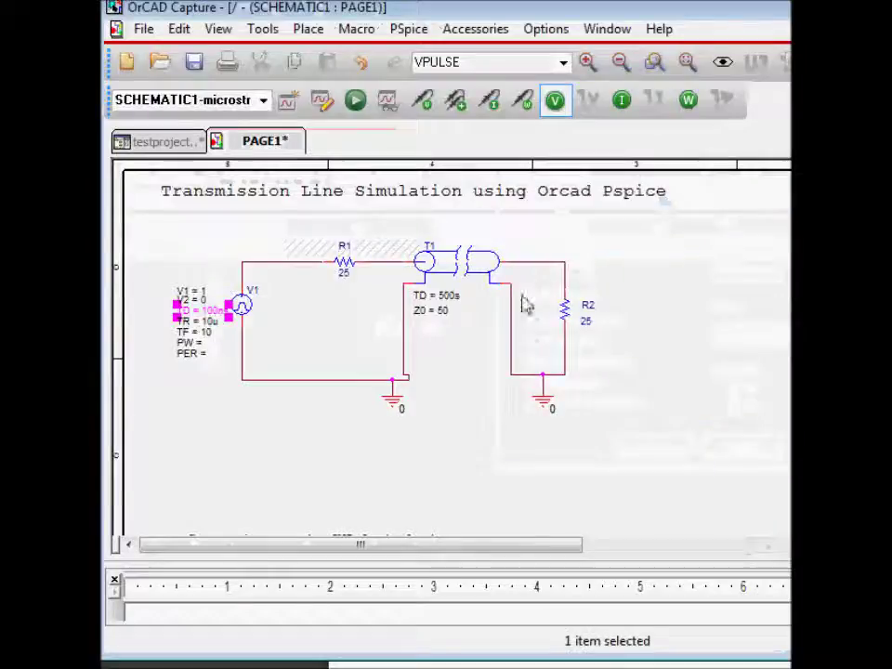
double_click(204, 327)
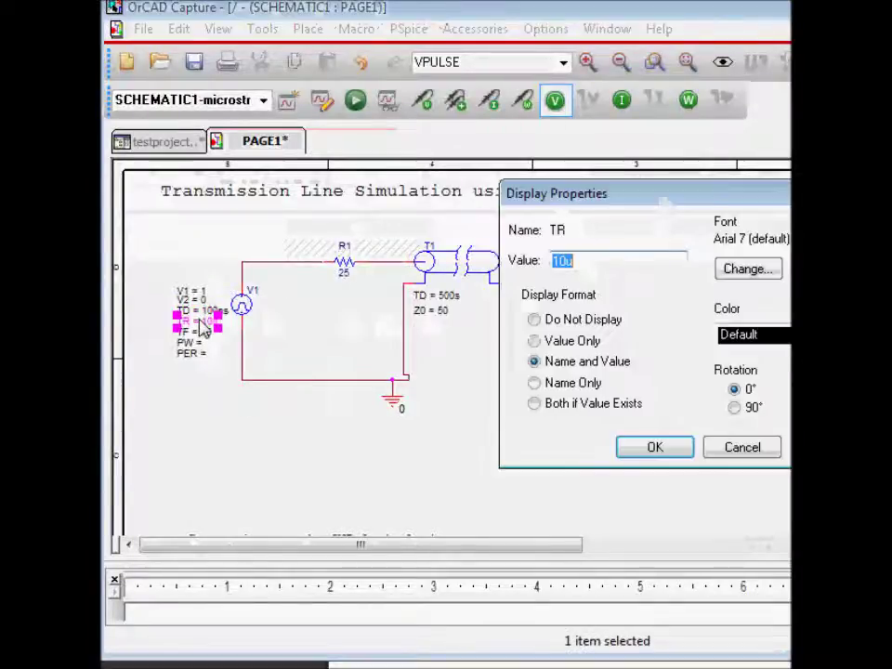
text(10)
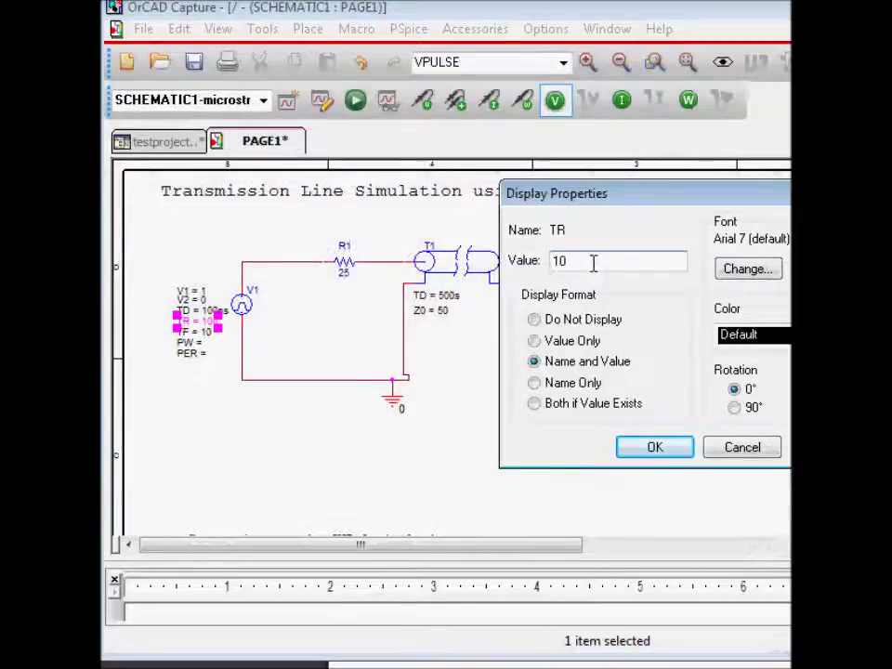
text(ns)
key(Return)
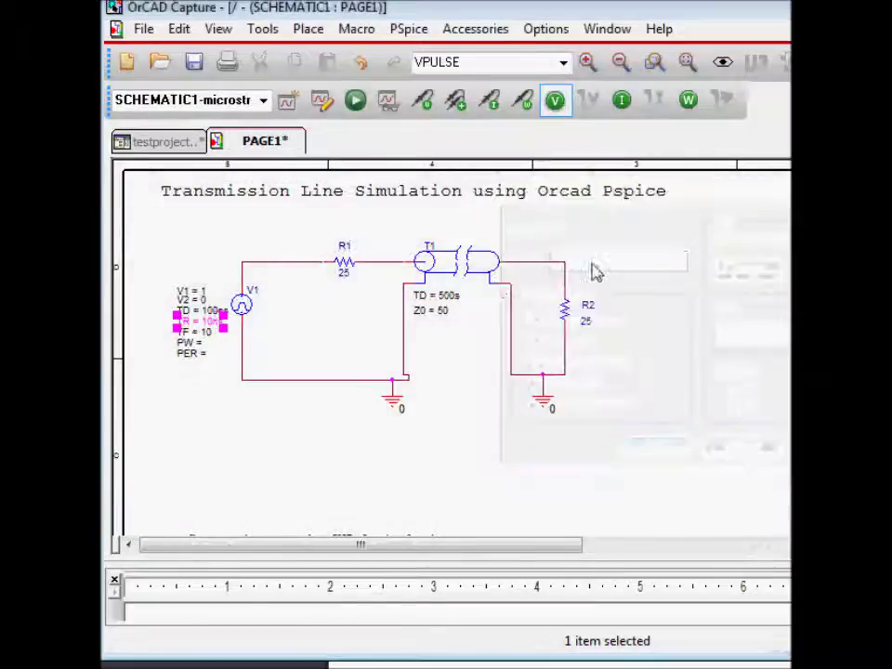
- Set V1's fall time TF to 10ns, pulse width PW to 100ns and period PER to 10us
double_click(185, 332)
click(572, 260)
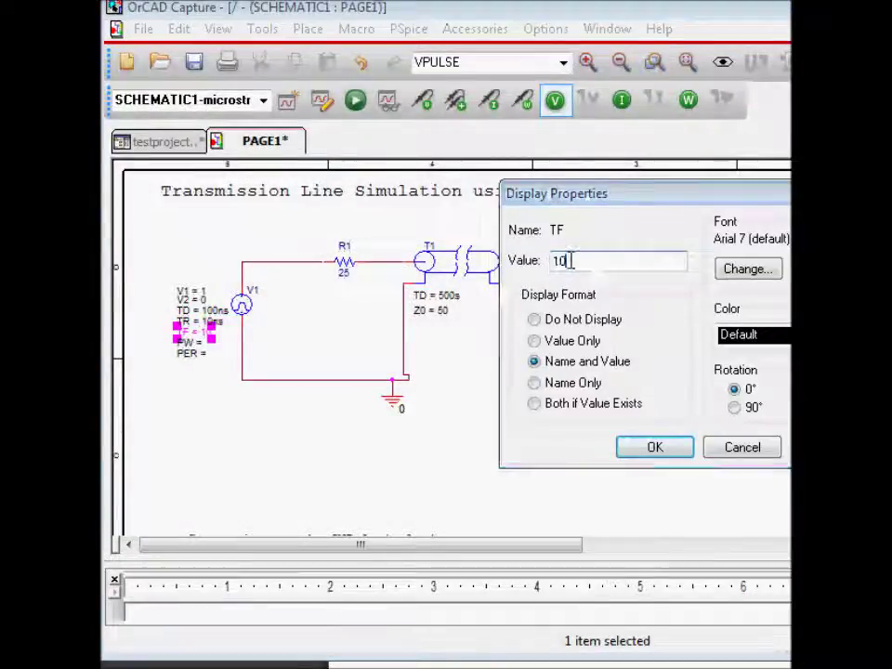
text(ns)
key(Return)
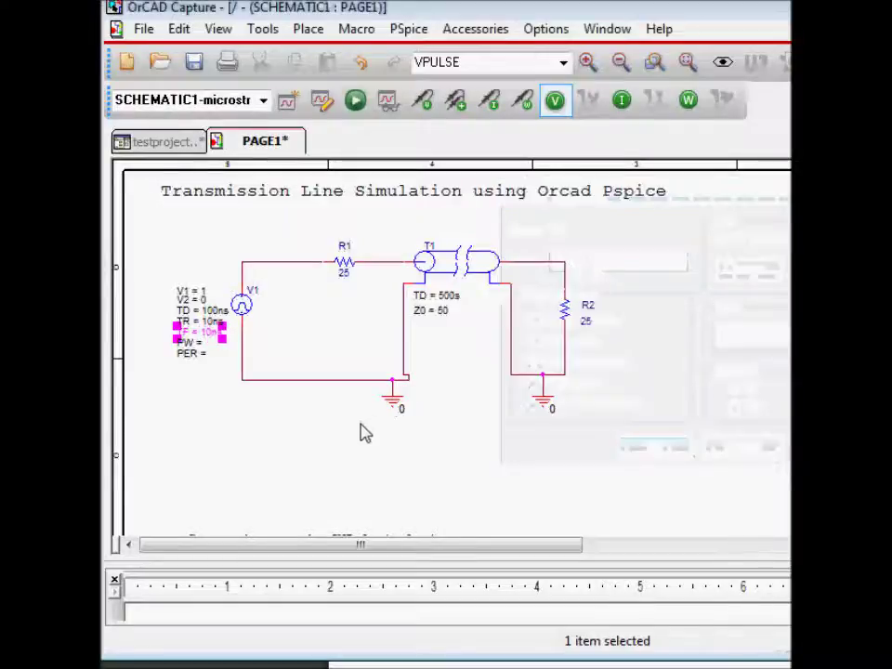
click(198, 369)
double_click(190, 347)
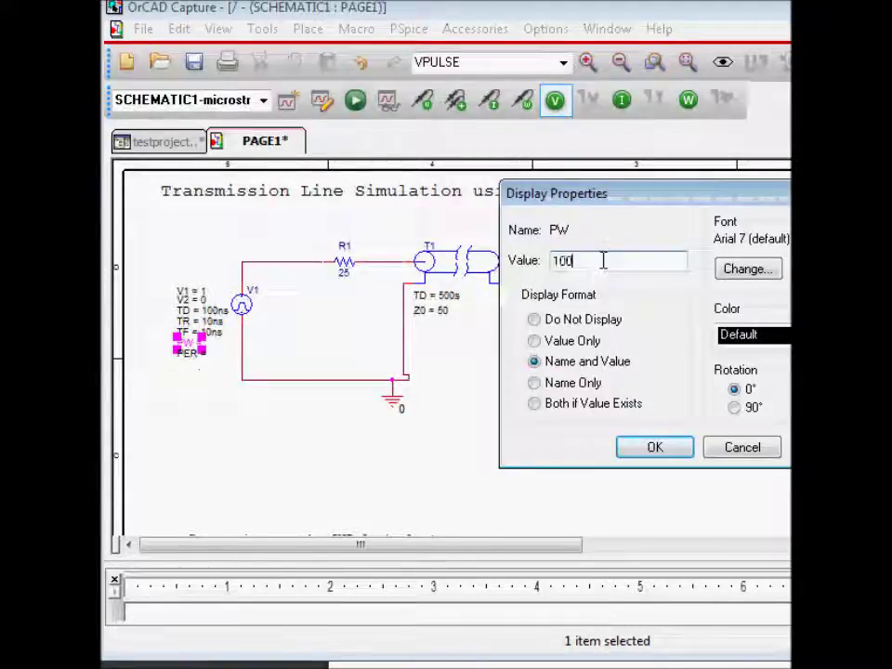
key(Return)
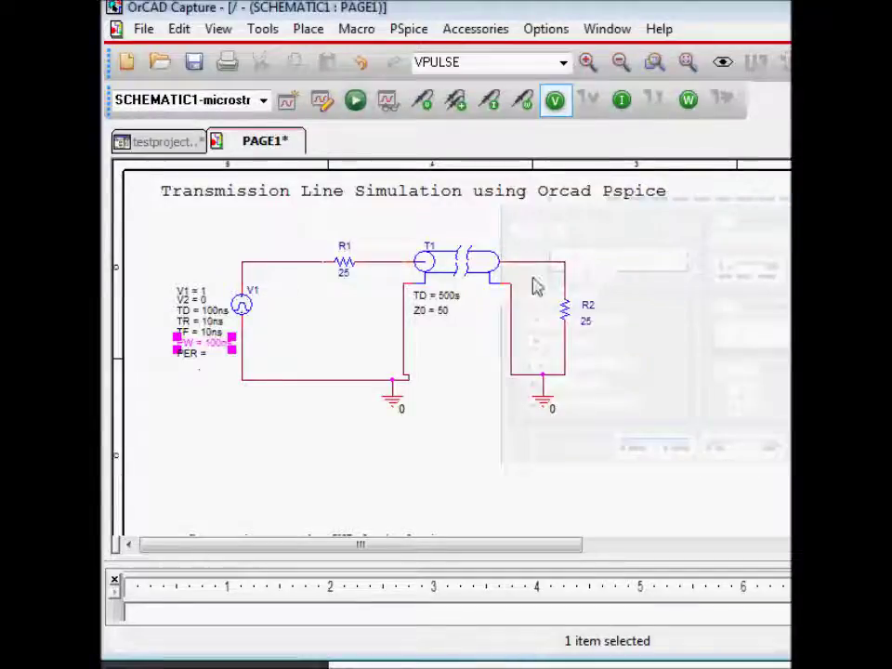
double_click(192, 359)
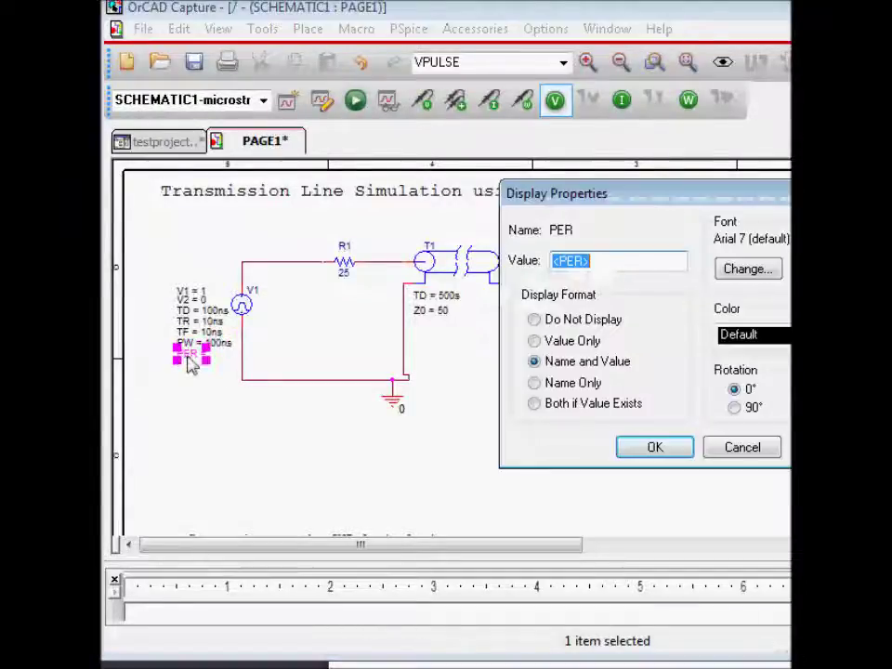
click(624, 266)
key(BackSpace)
key(BackSpace)
key(BackSpace)
key(BackSpace)
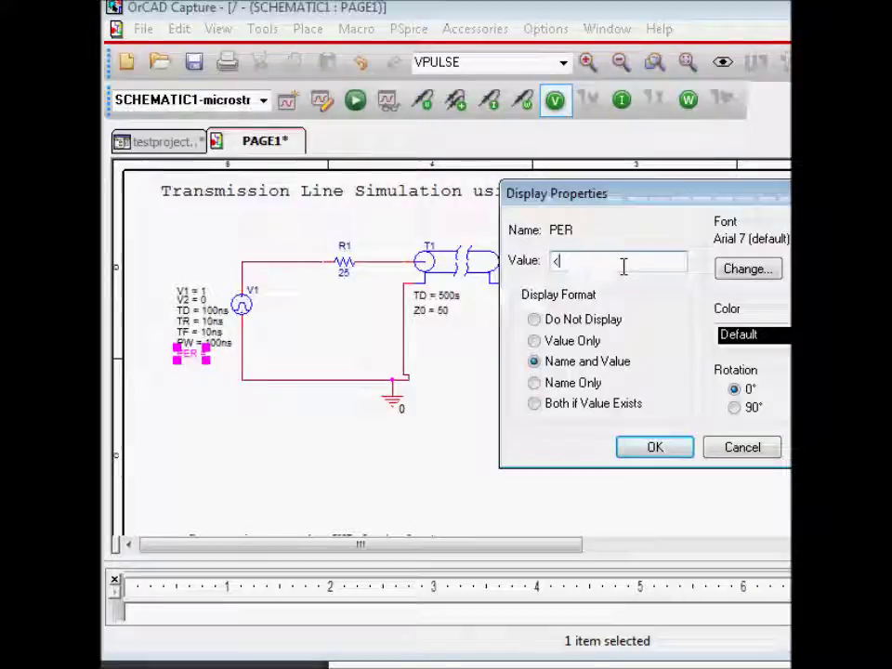
text(10u)
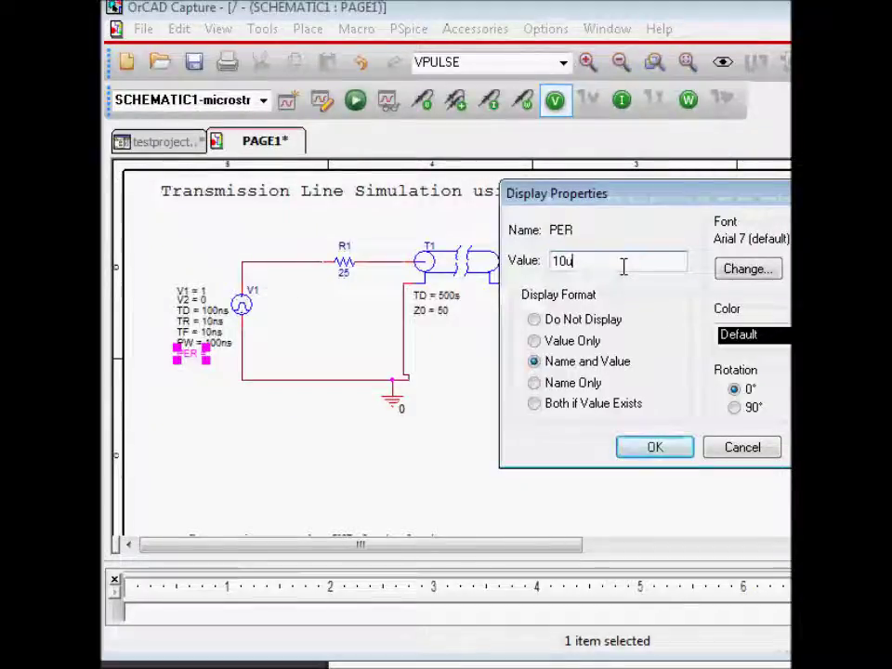
key(Return)
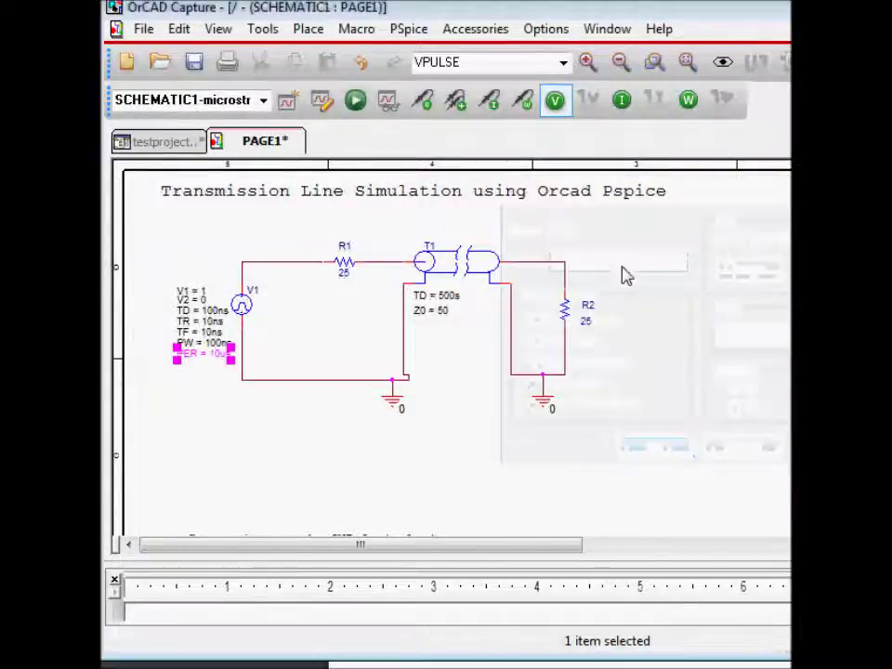
- Set the pulse's low level V1 to 0 and leave V2 at 1
double_click(191, 291)
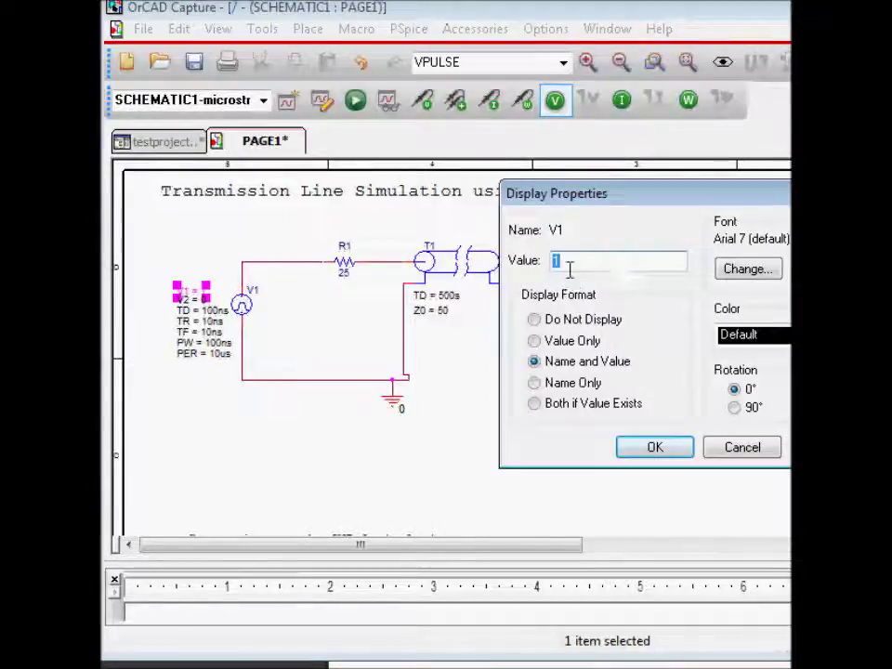
text(0)
key(Return)
click(175, 247)
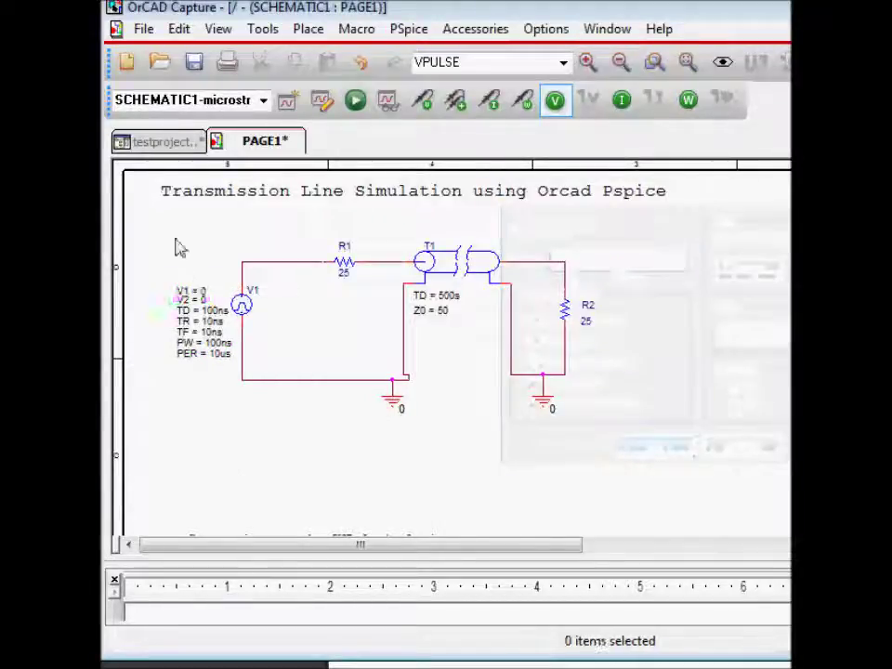
double_click(190, 299)
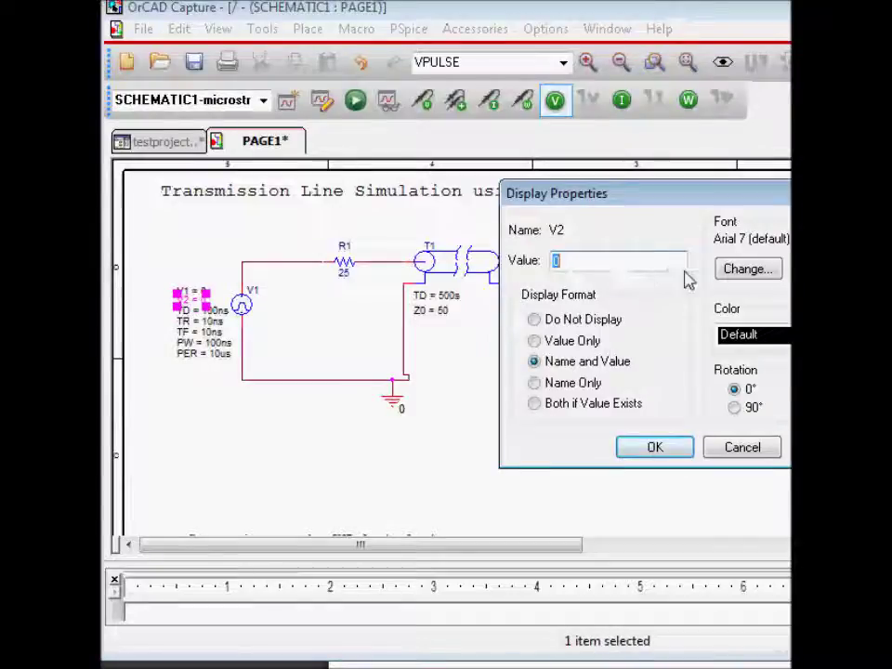
key(Return)
click(641, 425)
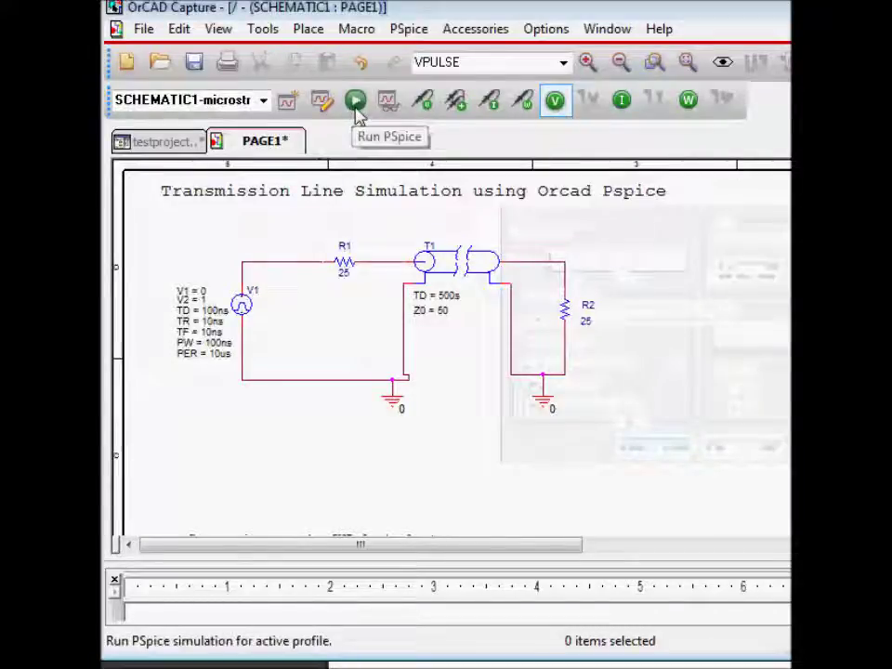
- Review the simulation profile's Time Domain run to 4us and Options, accept it, and run PSpice
click(402, 33)
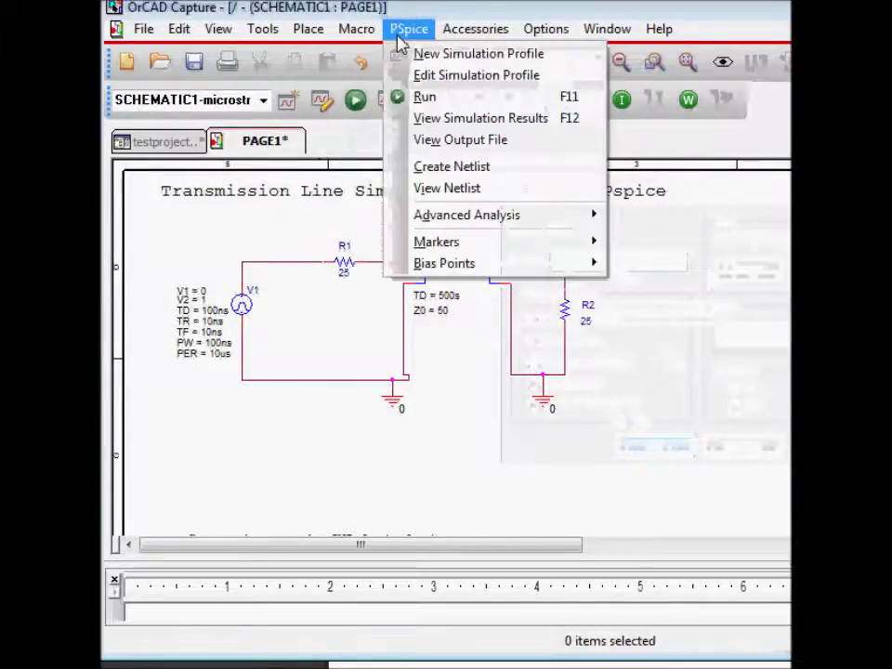
click(416, 82)
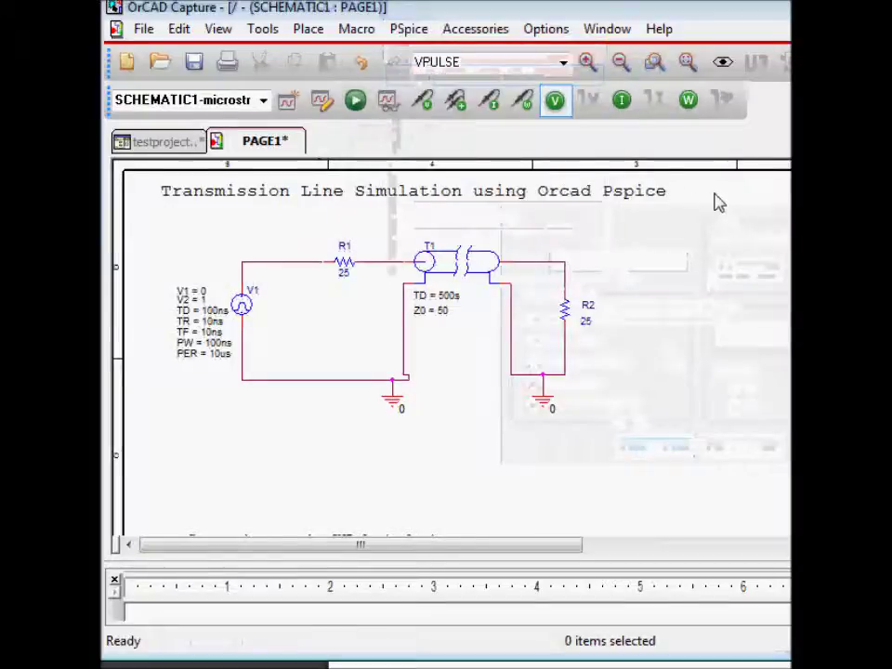
drag(785, 204, 460, 137)
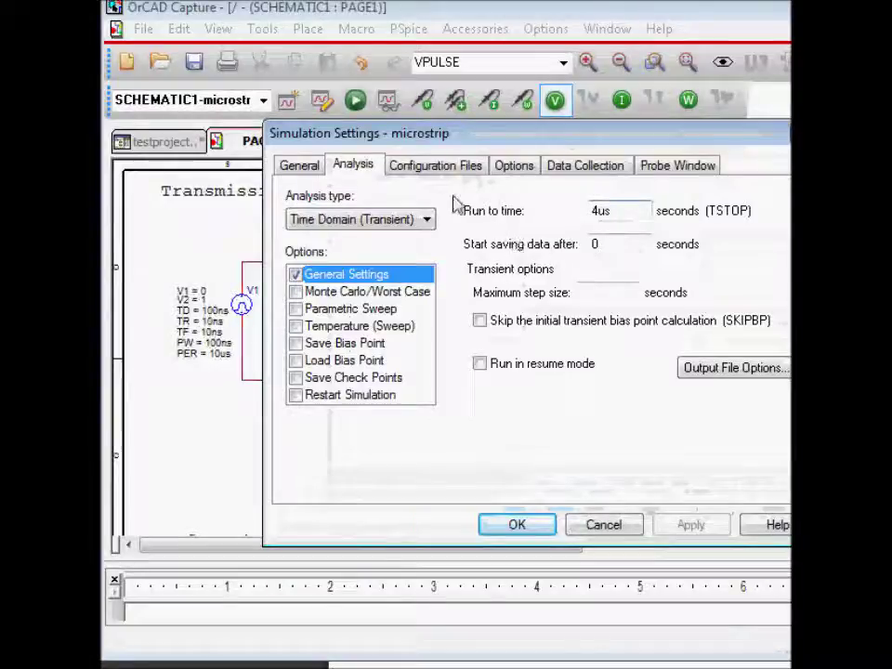
click(462, 167)
click(365, 173)
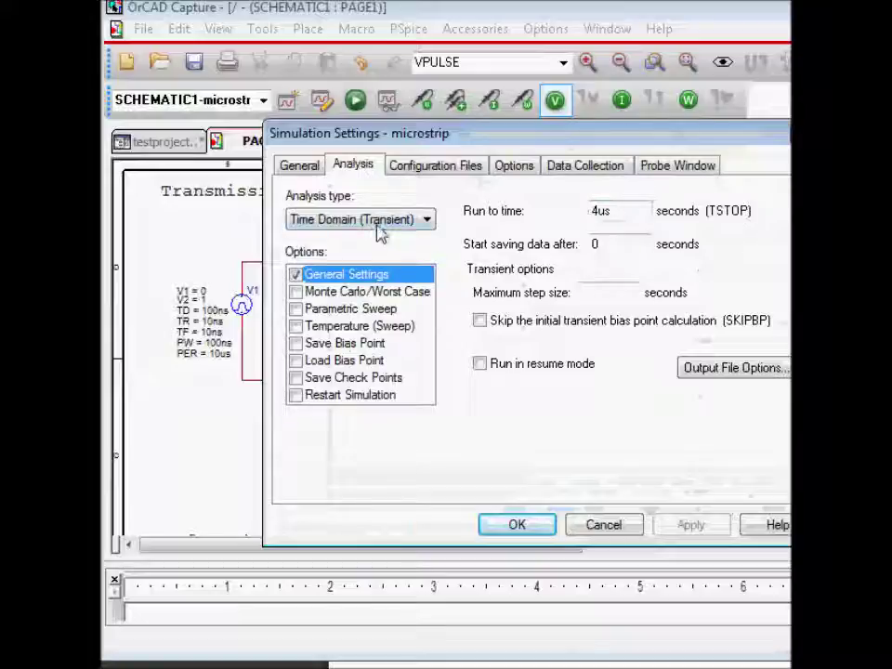
click(518, 169)
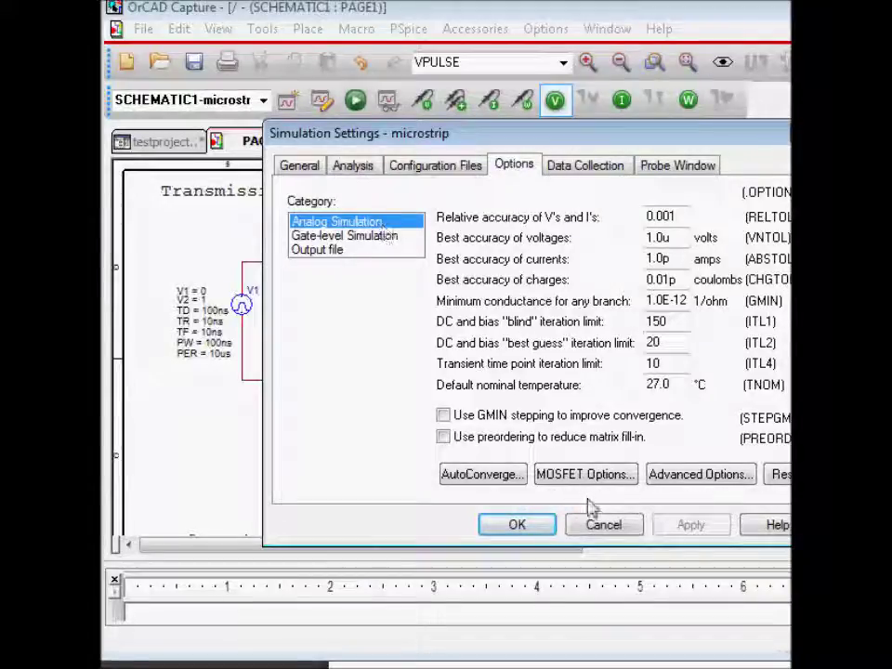
click(534, 529)
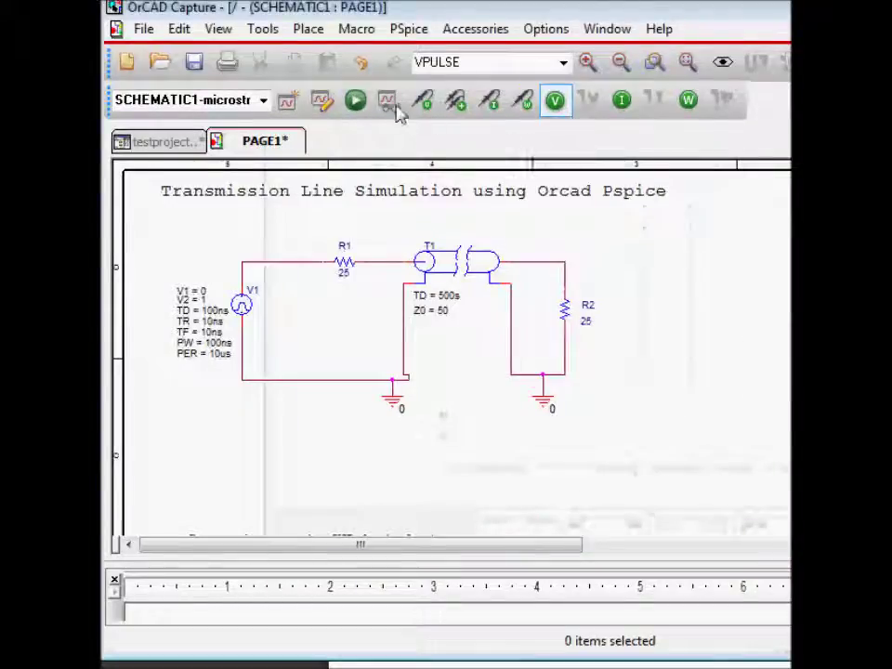
click(355, 99)
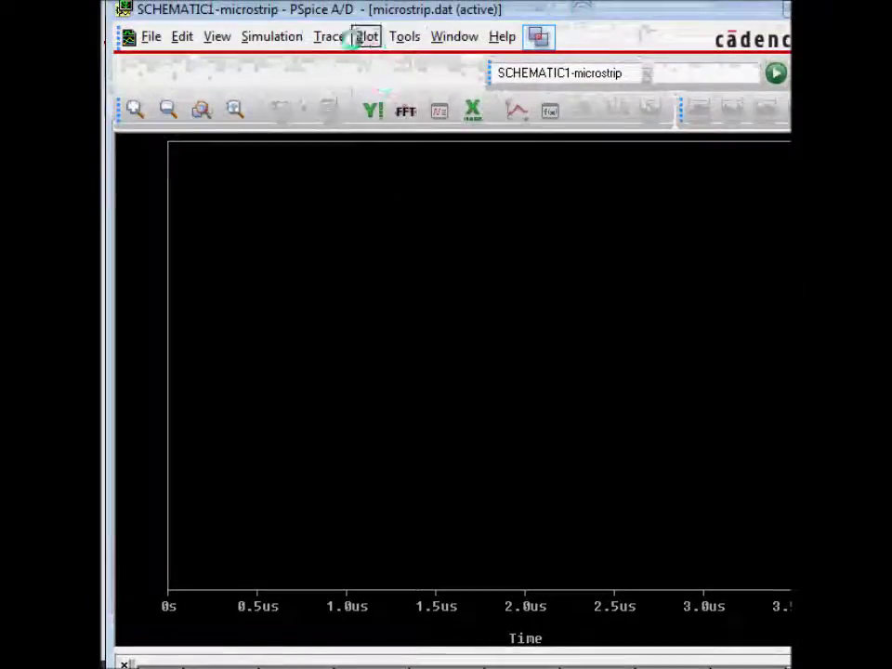
- Add the source voltage V(V1:+) as a trace on the plot
click(329, 36)
click(334, 59)
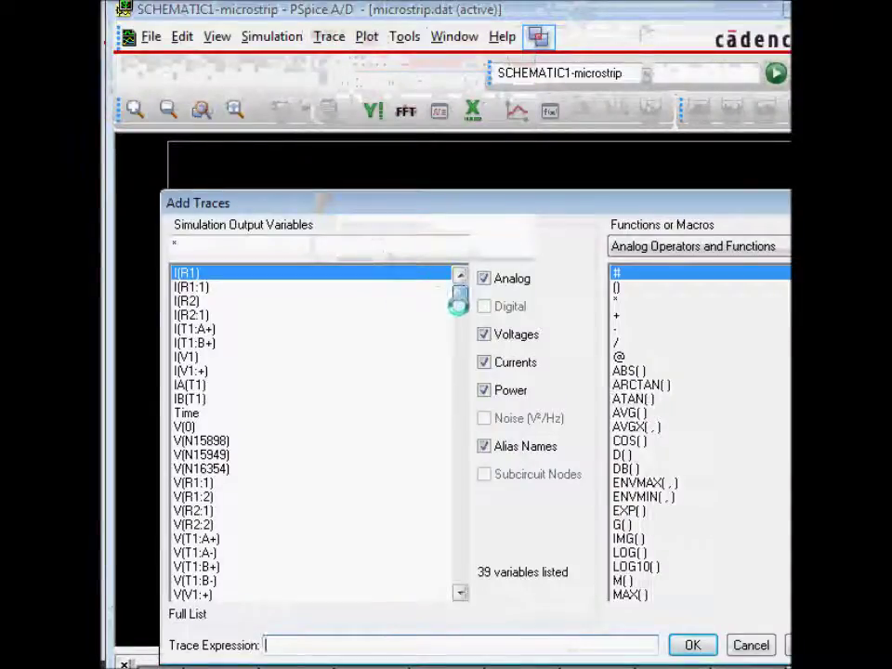
drag(457, 299, 459, 377)
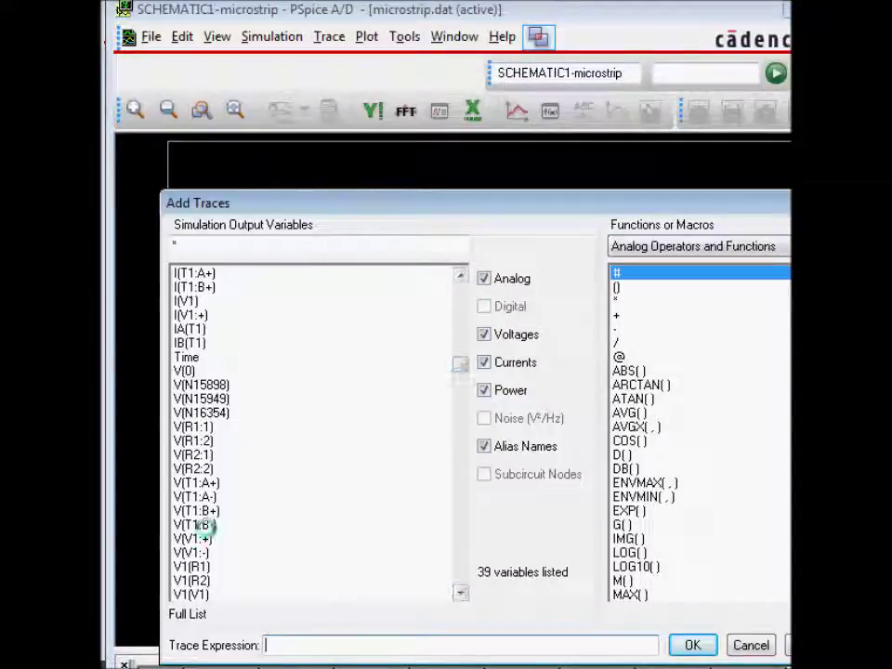
double_click(192, 538)
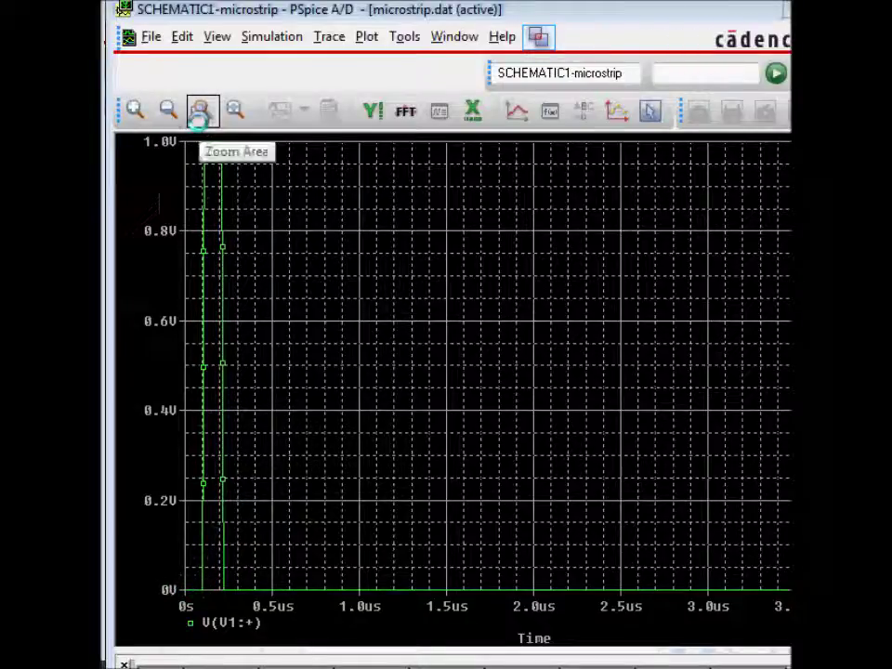
click(200, 112)
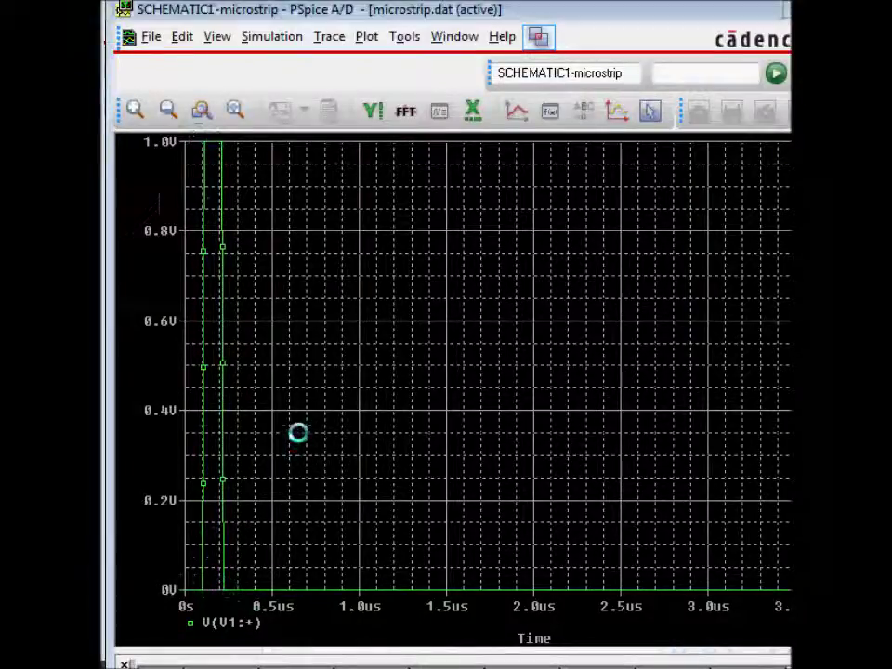
- Reposition the PSpice waveform window over the schematic with its menus visible
right_click(336, 292)
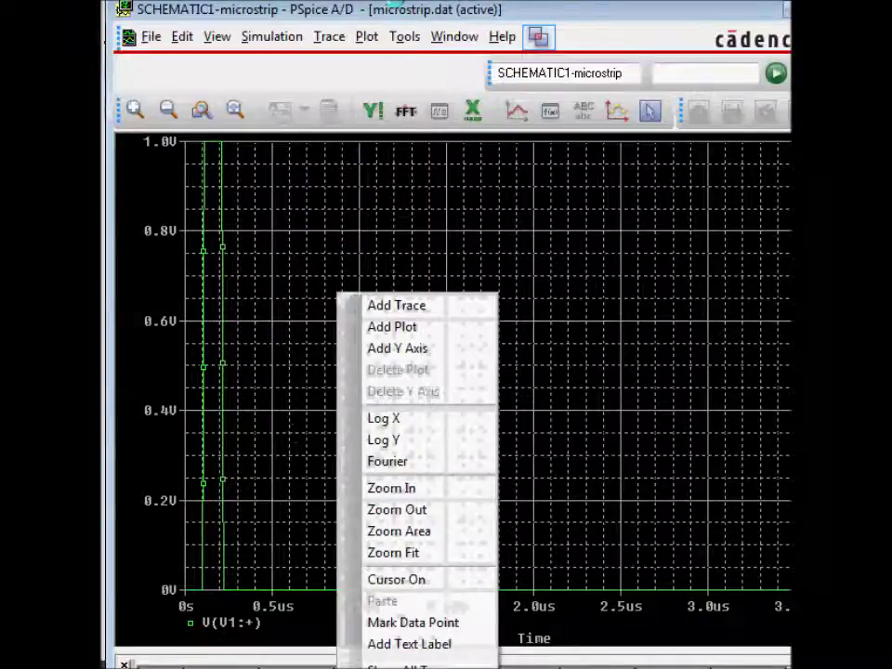
click(395, 8)
drag(395, 8, 891, 107)
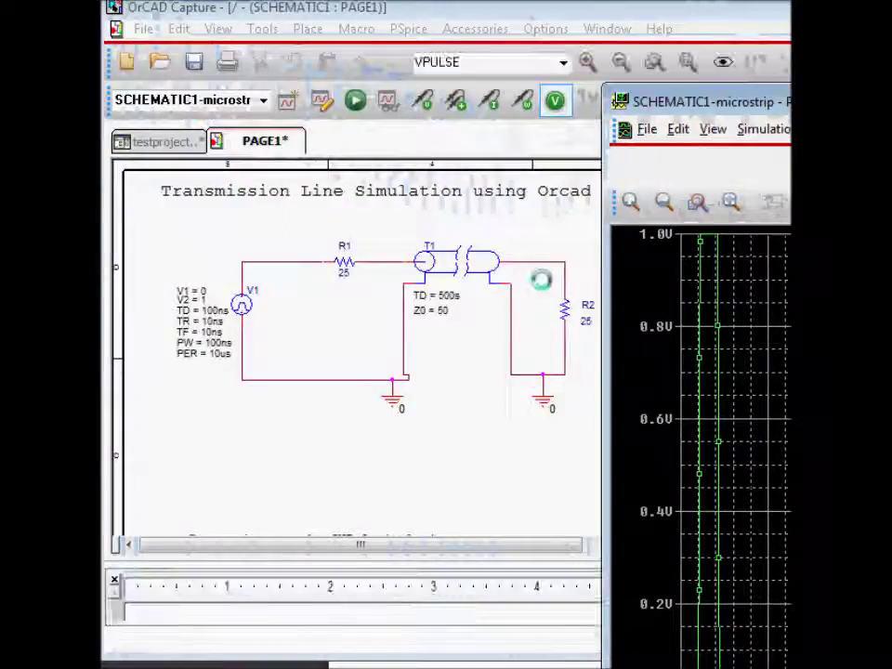
drag(739, 144, 374, 6)
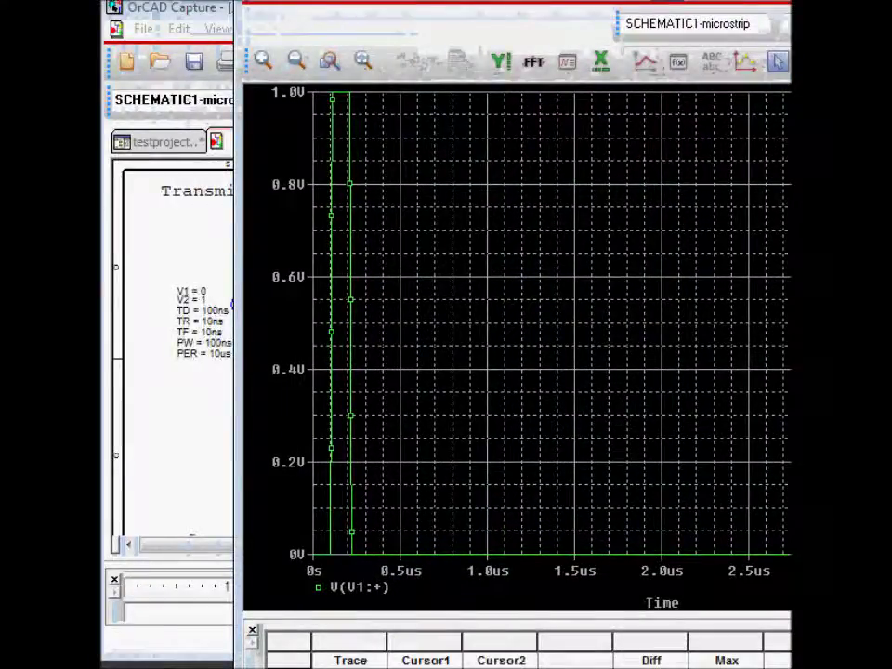
drag(375, 5, 316, 40)
- Add the load voltage V(R2:2) as a trace on the plot
click(398, 23)
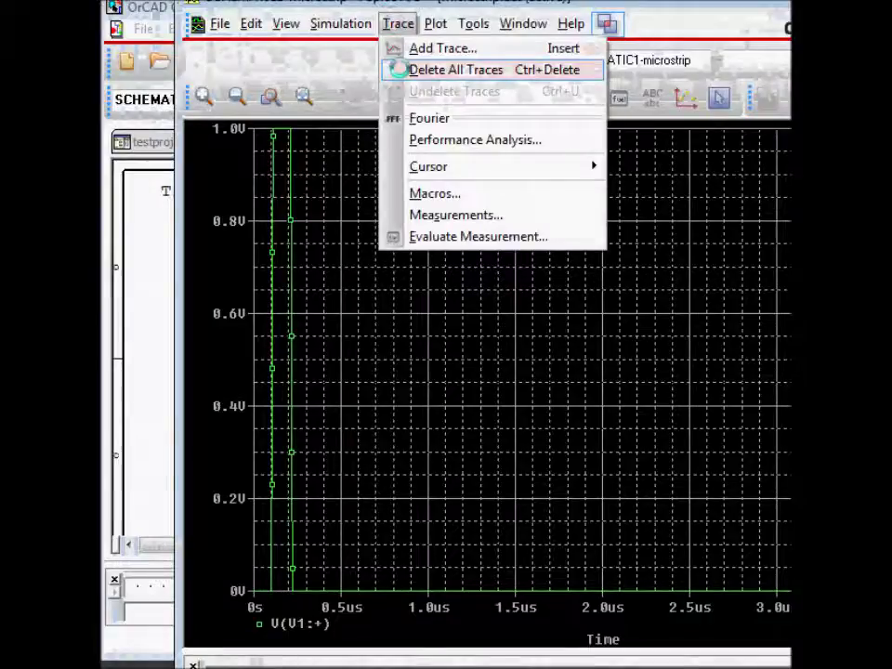
click(415, 49)
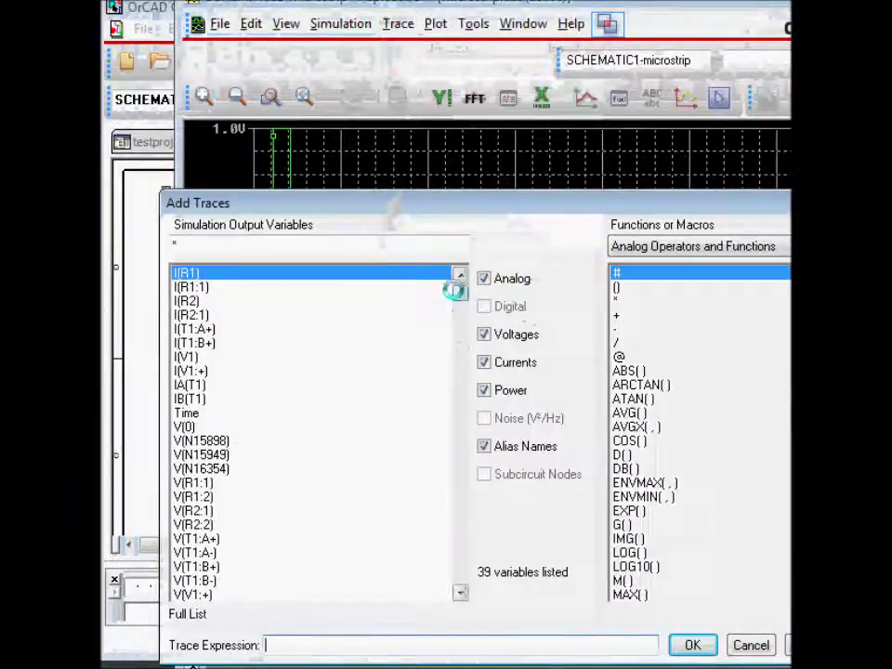
drag(452, 291, 459, 413)
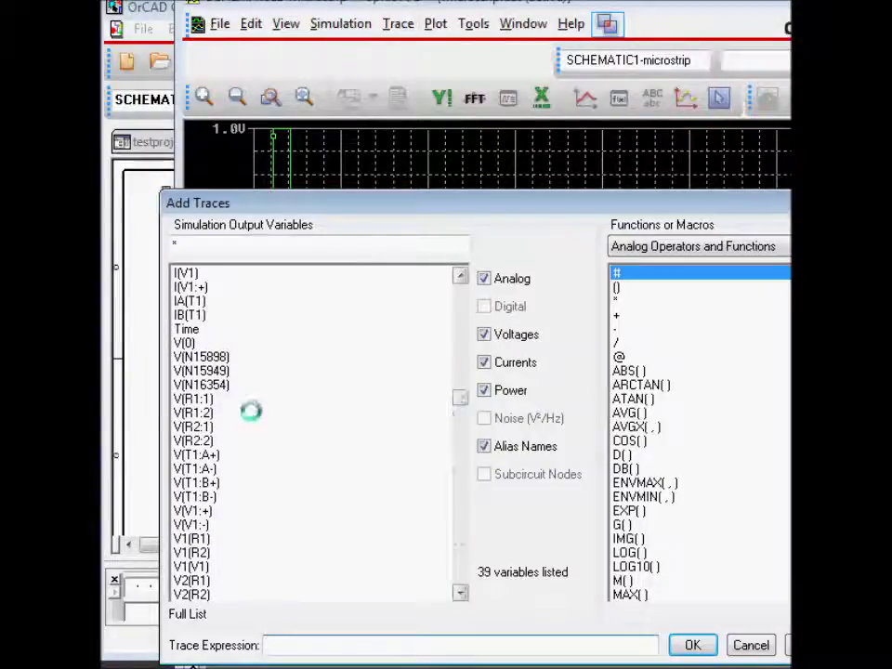
double_click(193, 438)
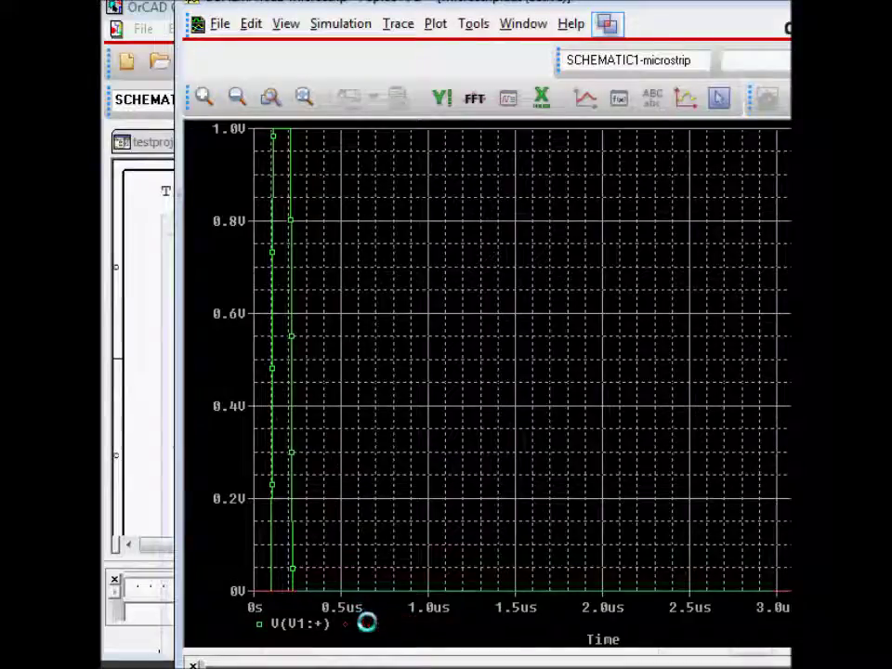
- Delete the V(R2:2) trace from the plot
key(Delete)
right_click(426, 399)
key(Escape)
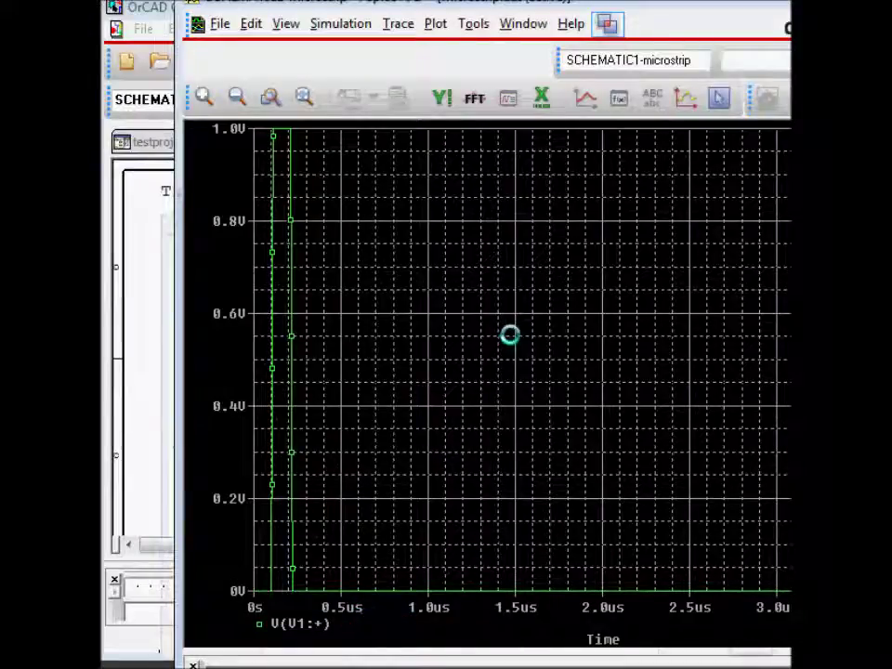
right_click(510, 335)
- Add the V(R2:1) voltage as a trace on the plot
click(397, 24)
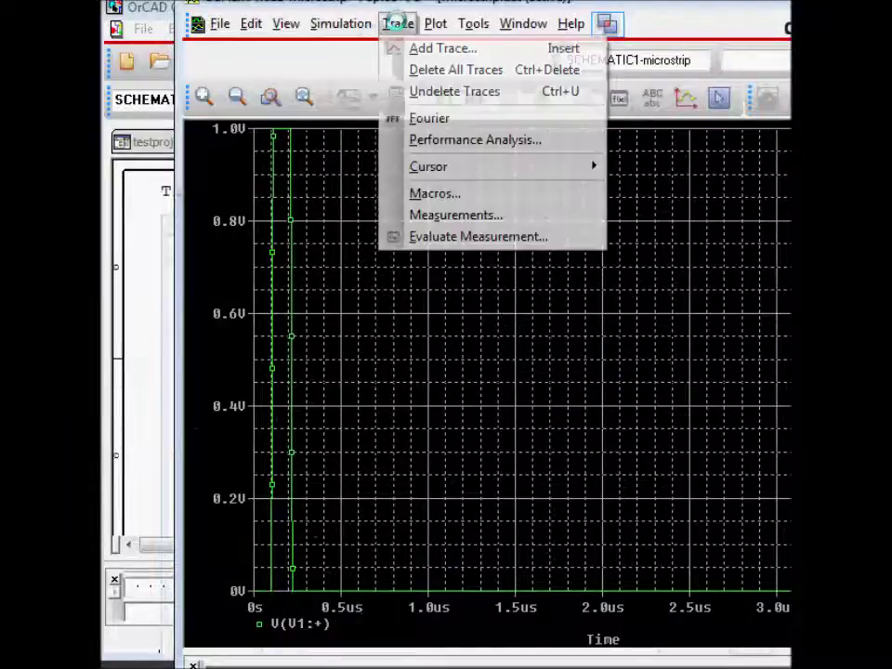
click(414, 48)
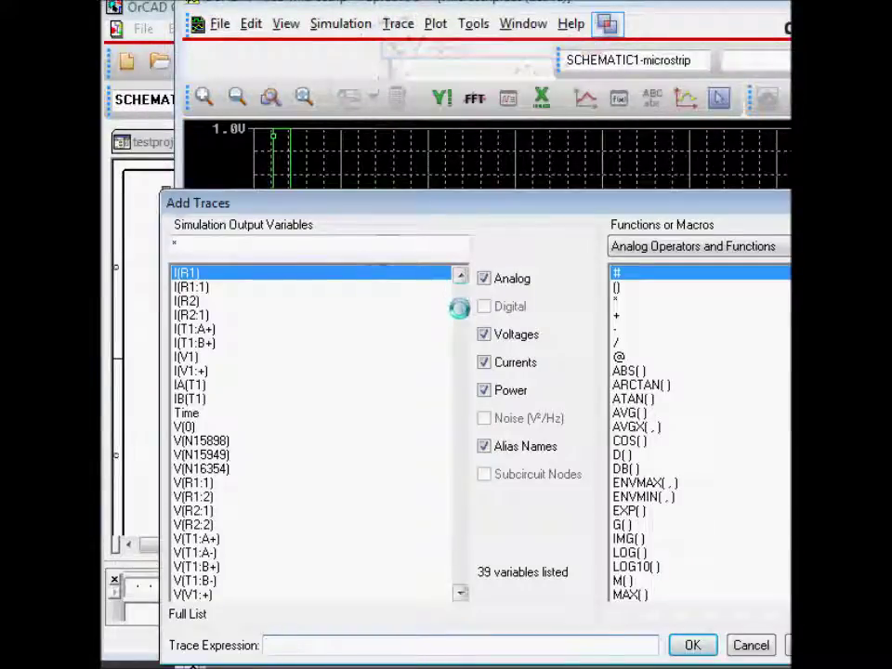
scroll(459, 309, down, 3)
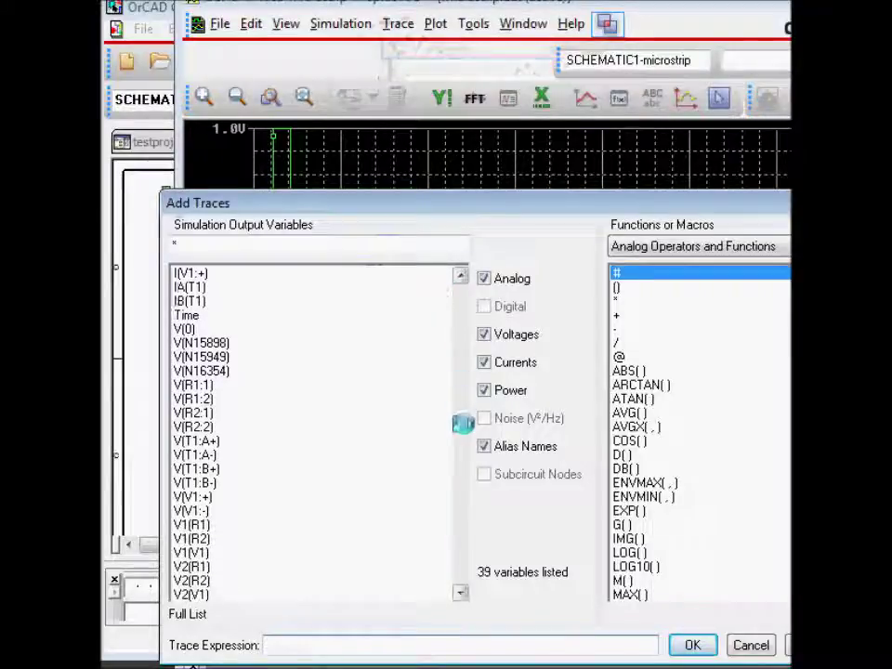
scroll(463, 425, down, 1)
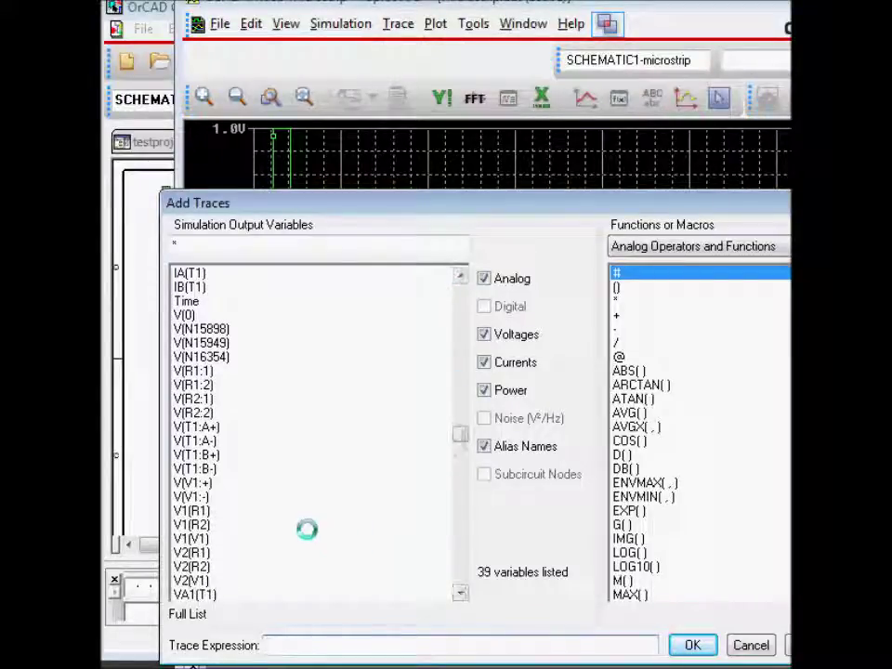
click(198, 399)
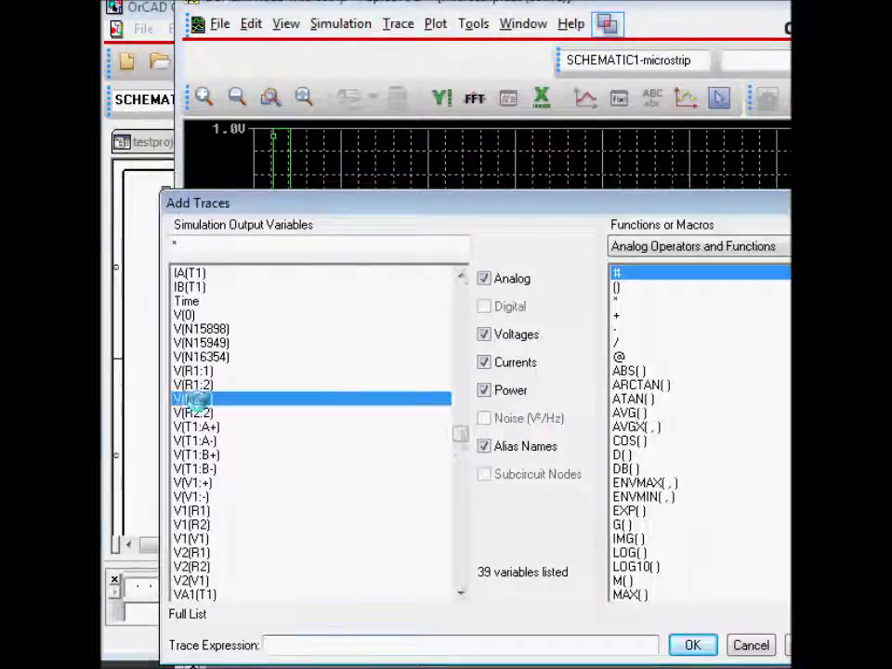
double_click(198, 400)
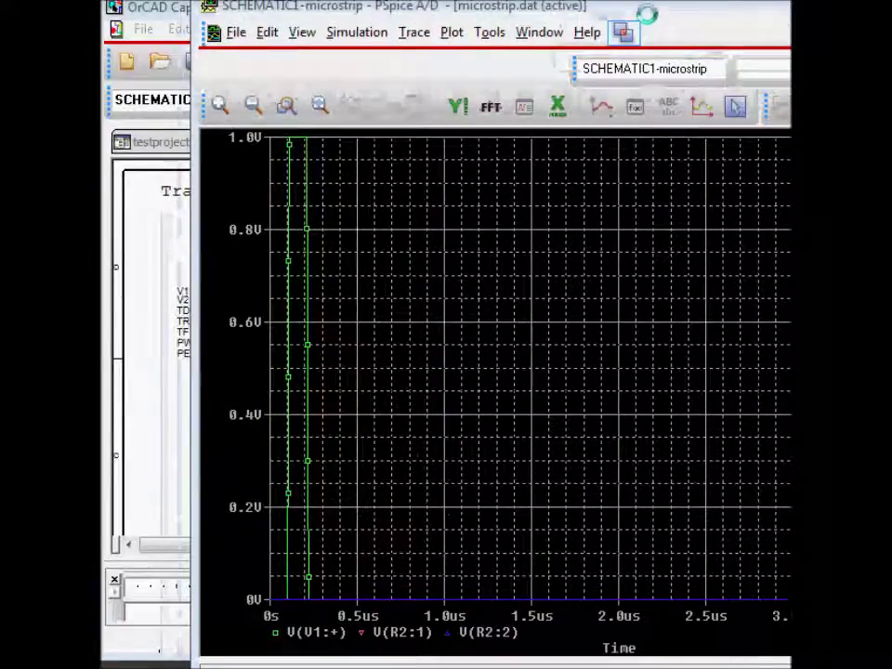
drag(643, 16, 883, 1)
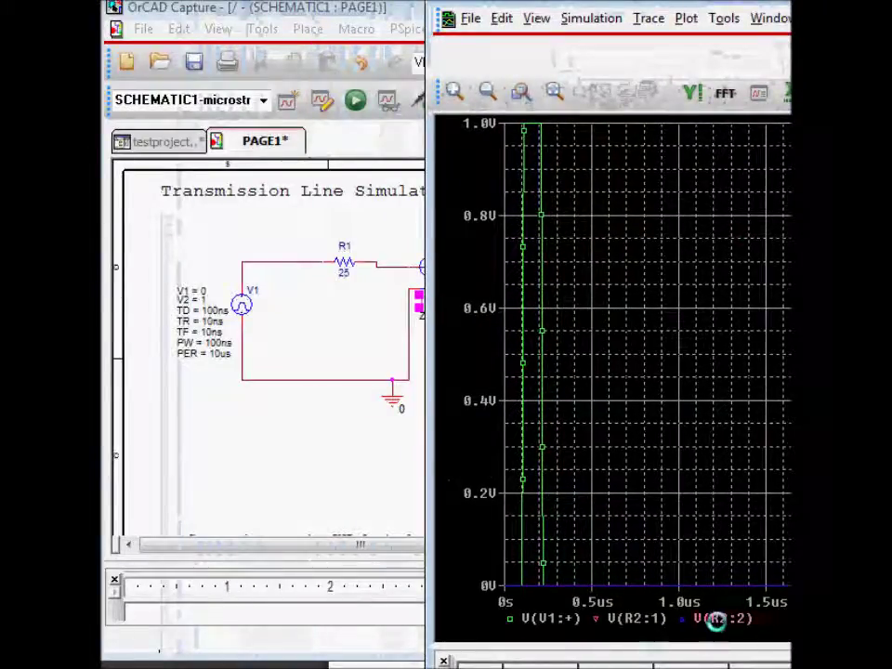
- Open the V(R2:1) trace's Modify Trace dialog and cancel it
double_click(648, 616)
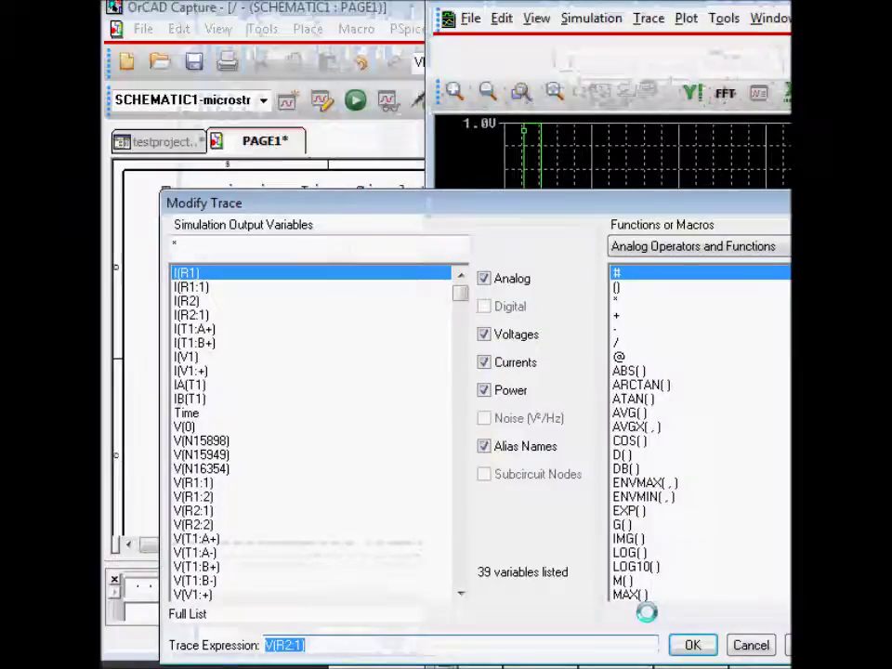
click(751, 645)
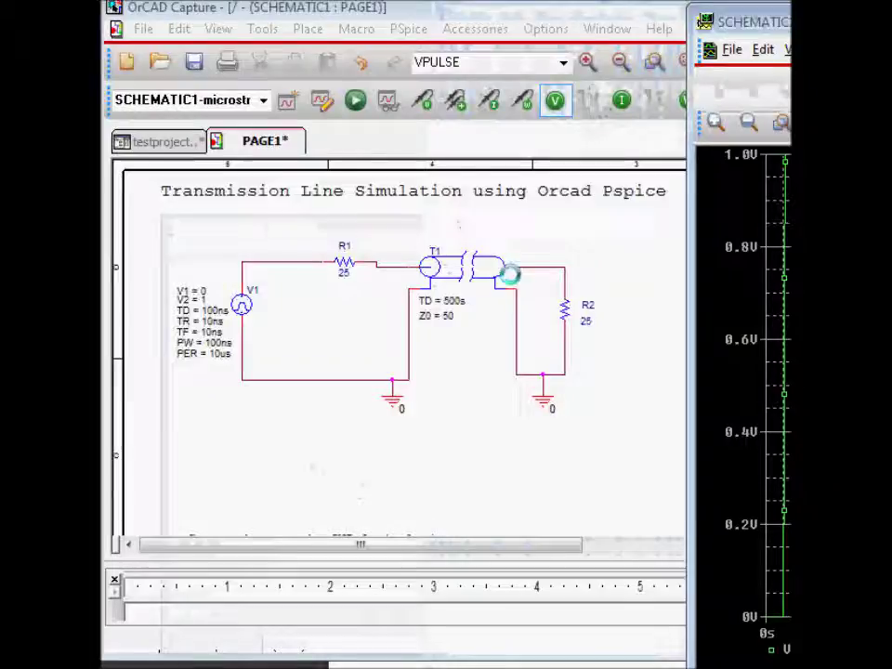
- Change transmission line T1's delay TD to 400ns and rerun the simulation
double_click(450, 299)
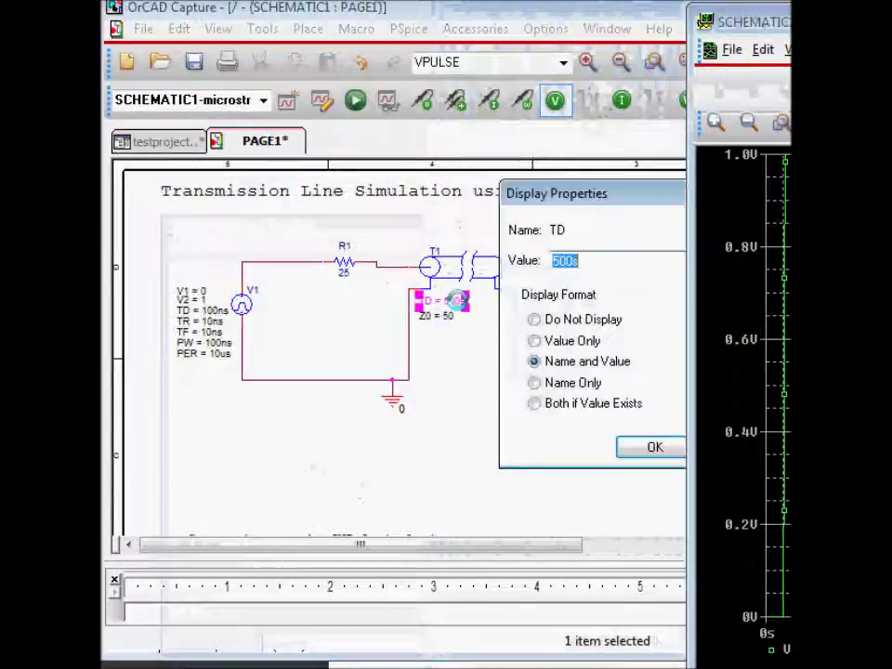
text(400ns)
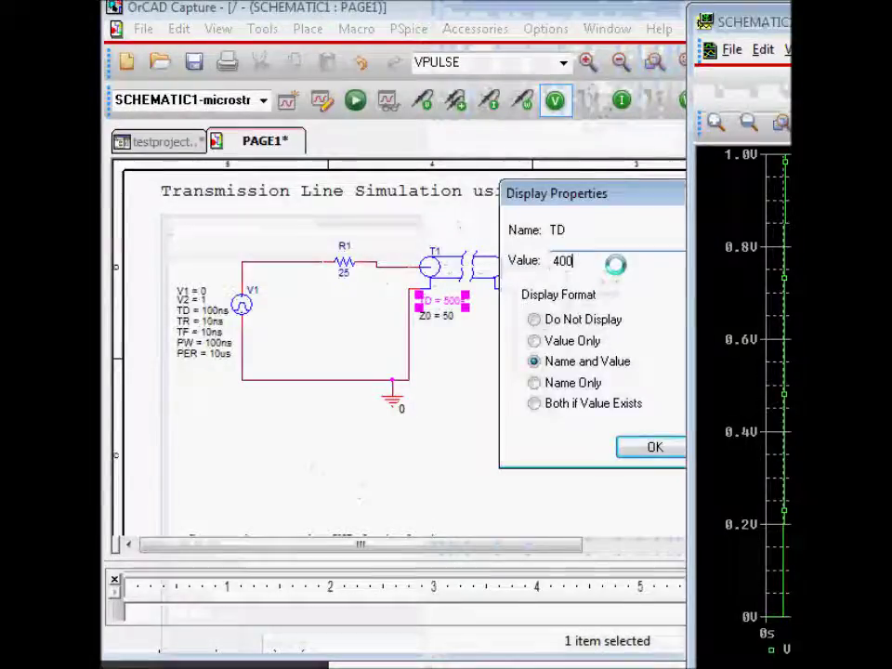
key(Return)
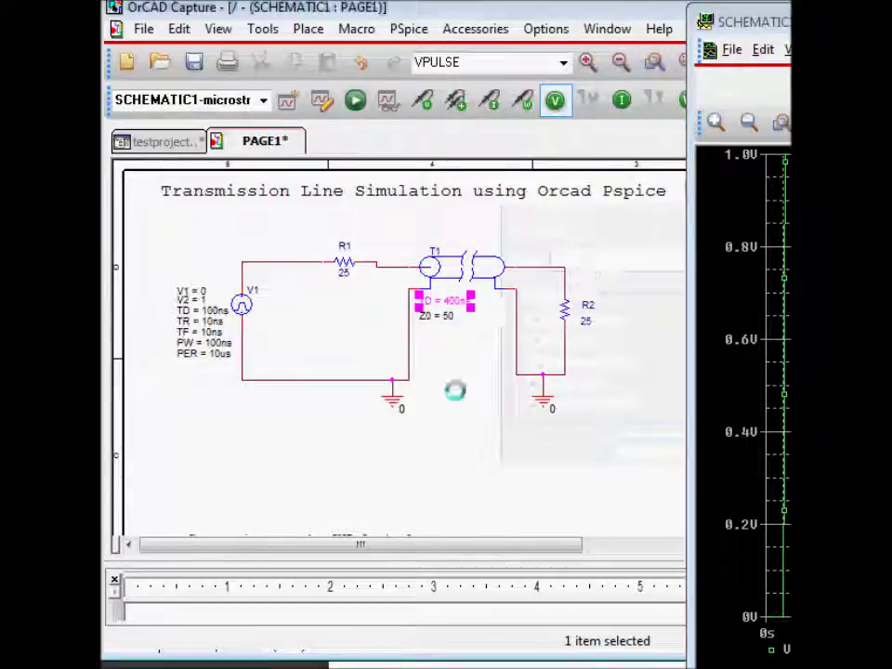
click(454, 386)
click(357, 100)
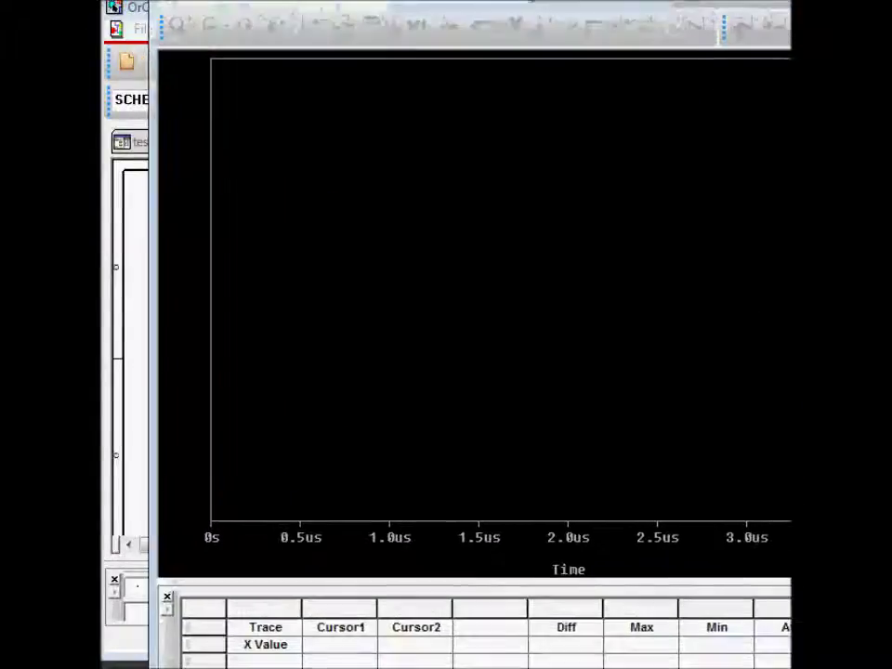
- Plot the source voltage V(V1:+) for the 400ns-delay run
key(alt+t)
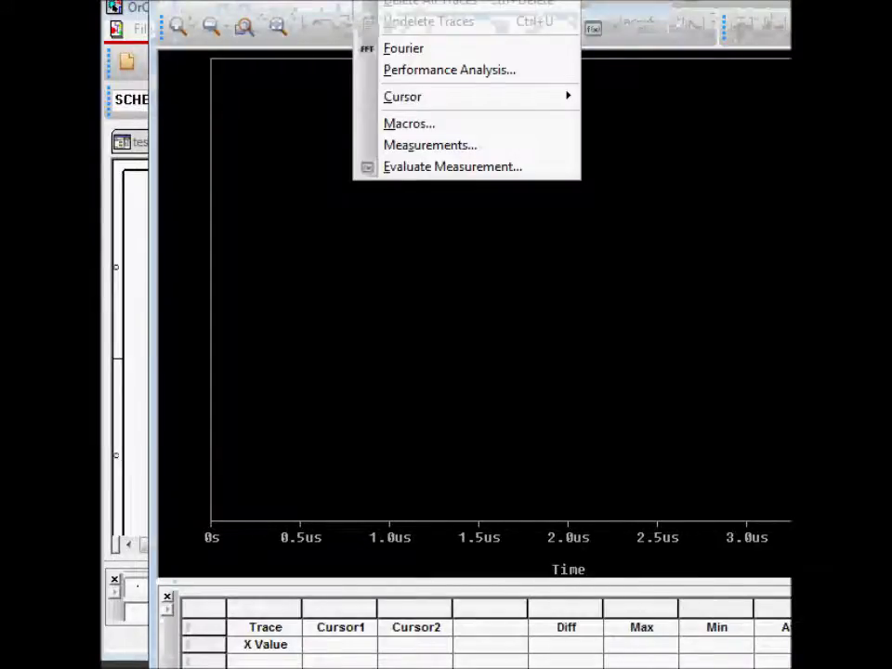
key(a)
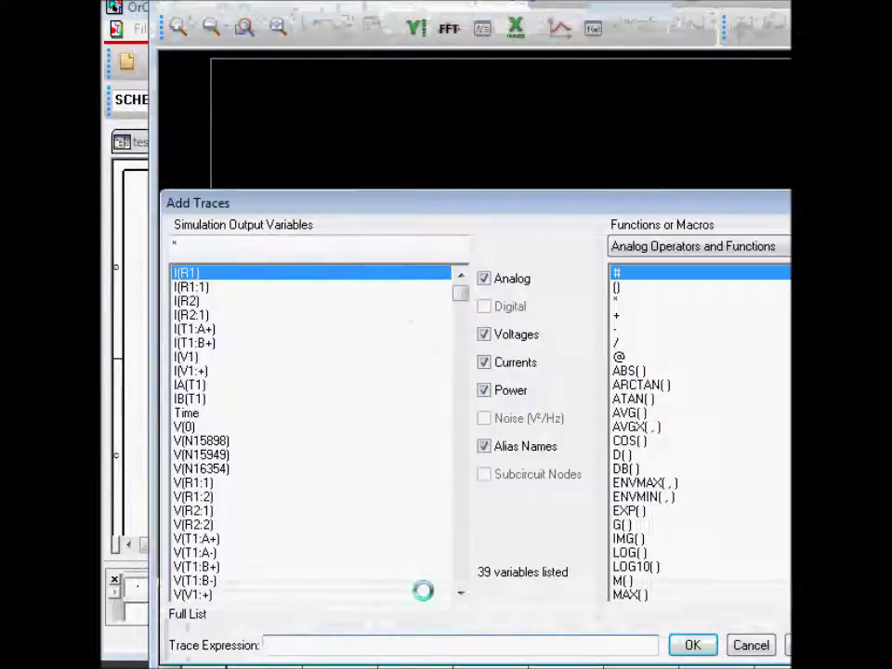
click(459, 595)
click(460, 595)
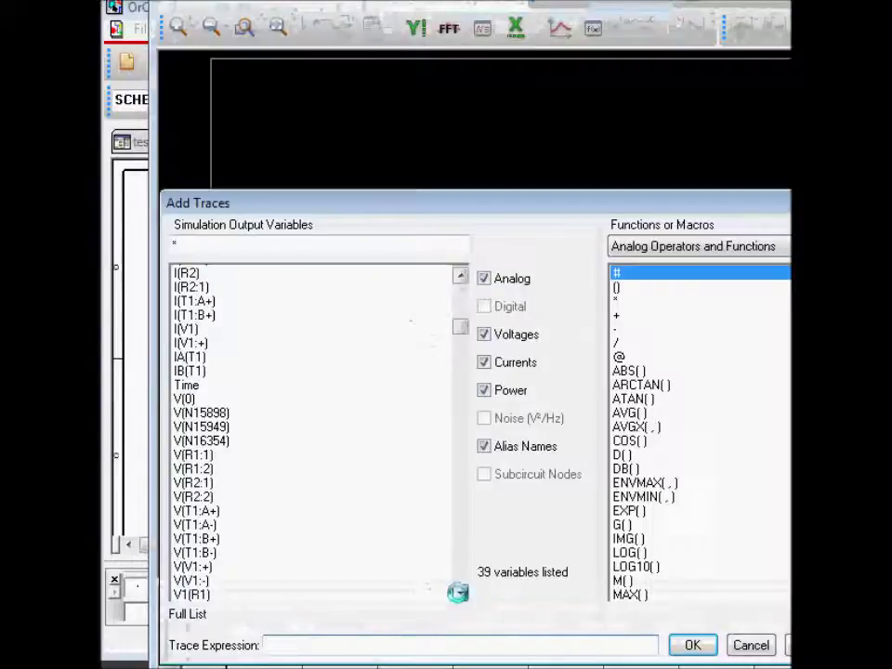
click(459, 595)
click(459, 594)
click(459, 595)
click(459, 595)
click(459, 595)
click(460, 595)
click(459, 595)
click(459, 595)
click(459, 595)
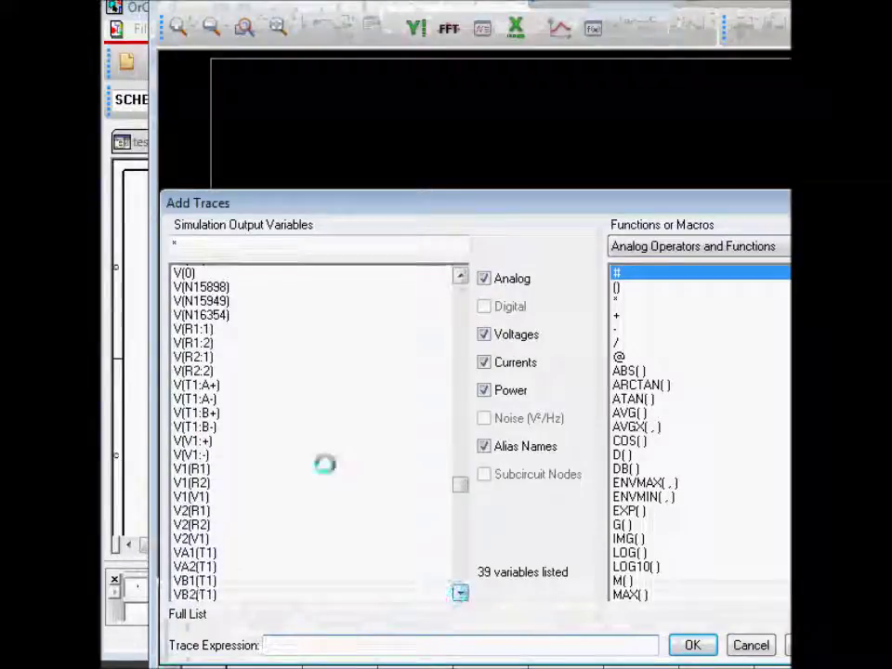
double_click(197, 439)
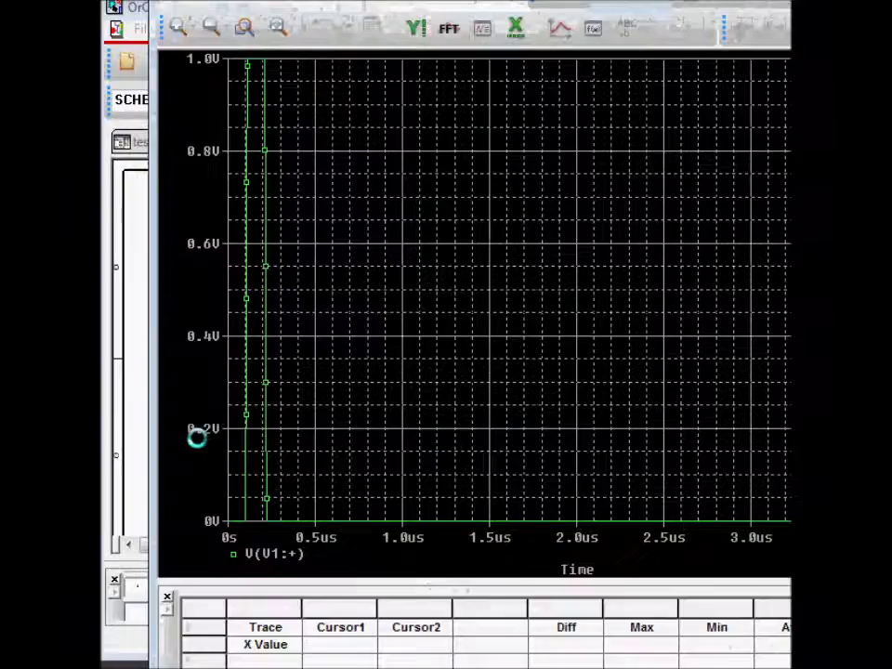
- Add the load voltage V(R2:2) as a second trace
right_click(405, 230)
click(498, 240)
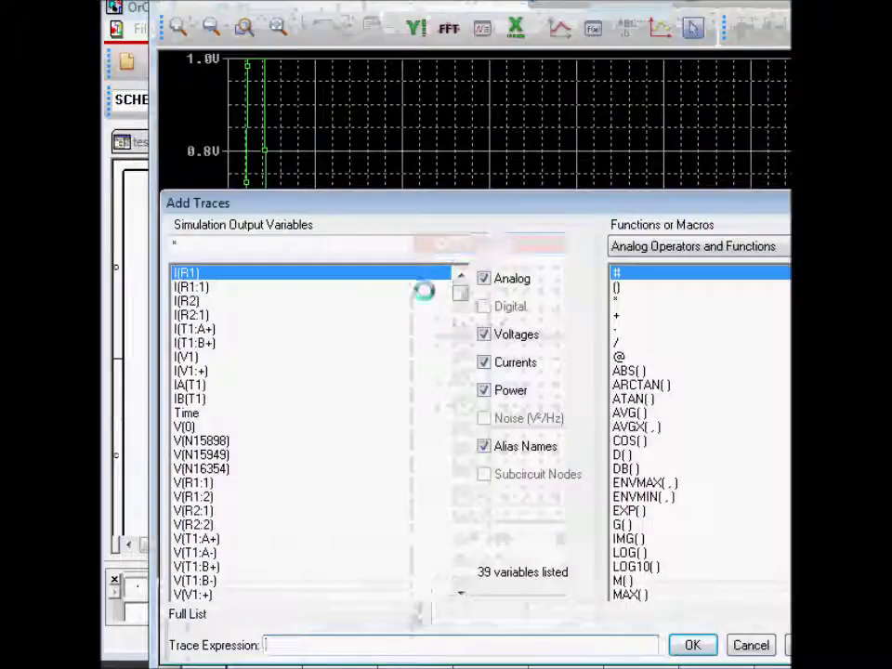
drag(458, 289, 459, 448)
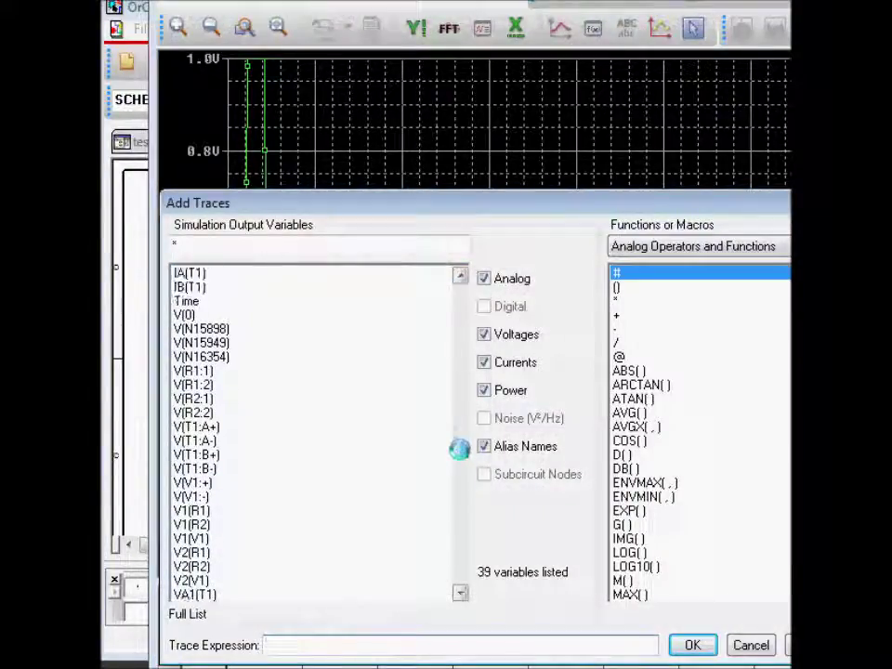
double_click(203, 413)
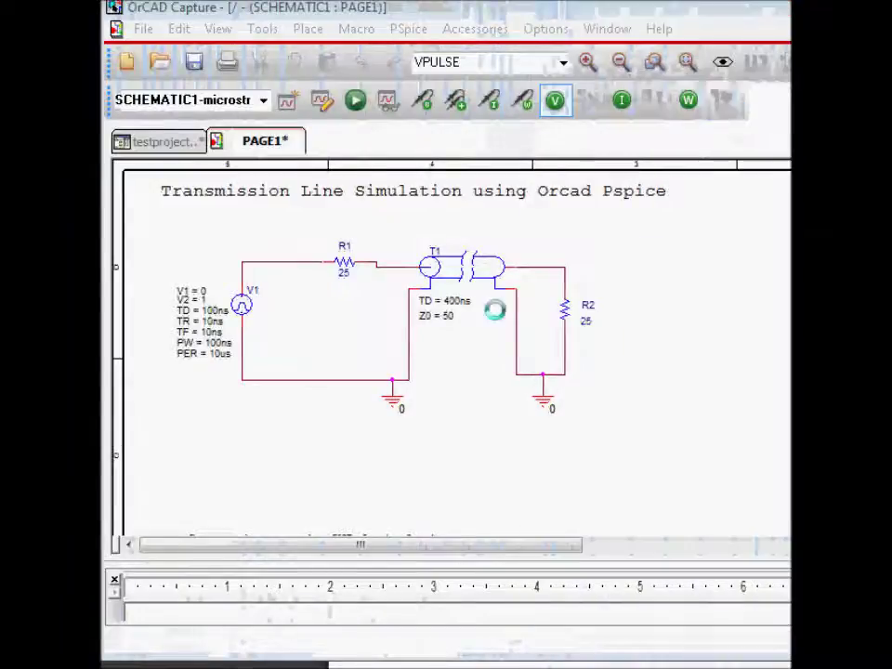
- Change source resistor R1's value to 50
double_click(340, 268)
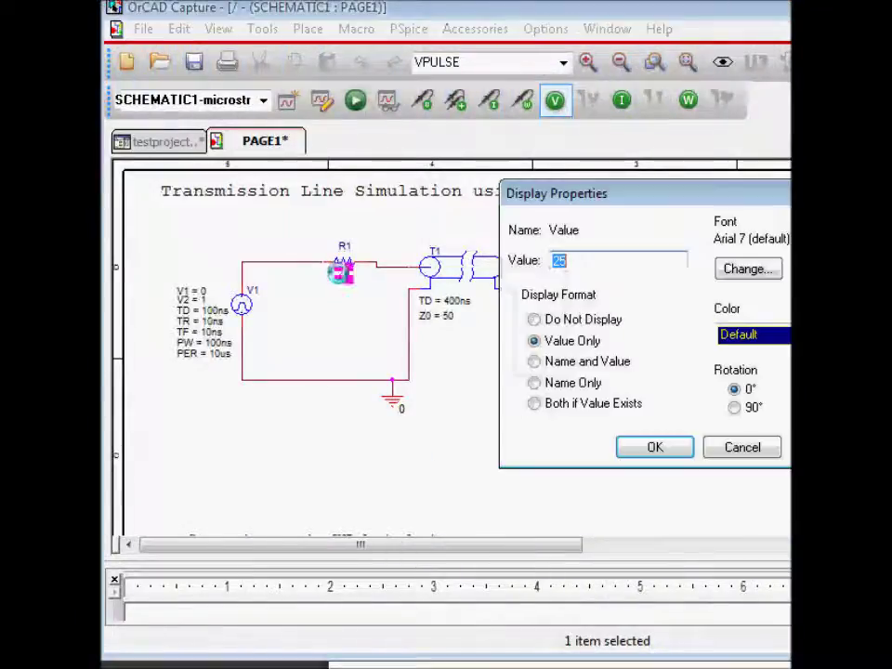
text(50)
key(Return)
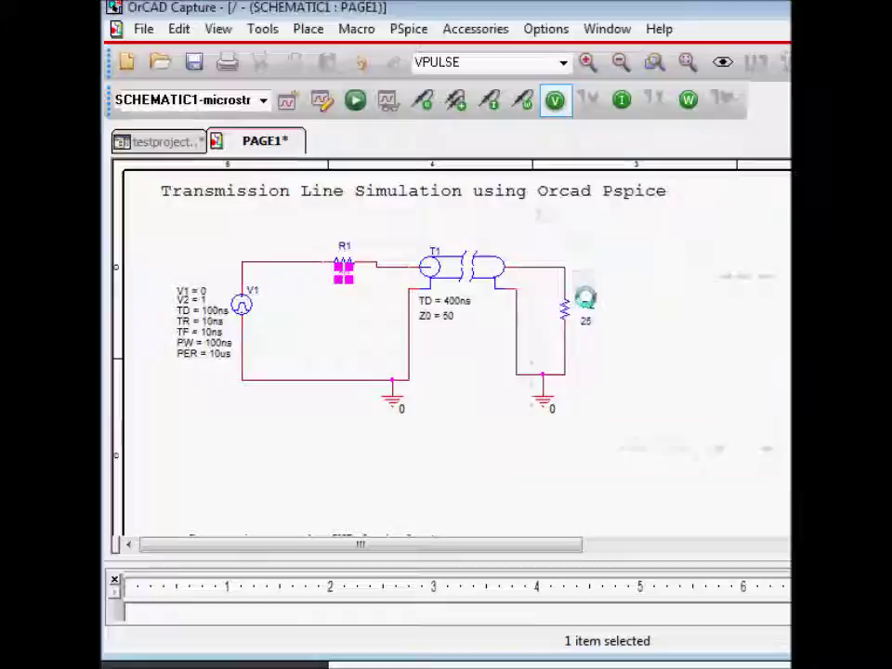
click(338, 335)
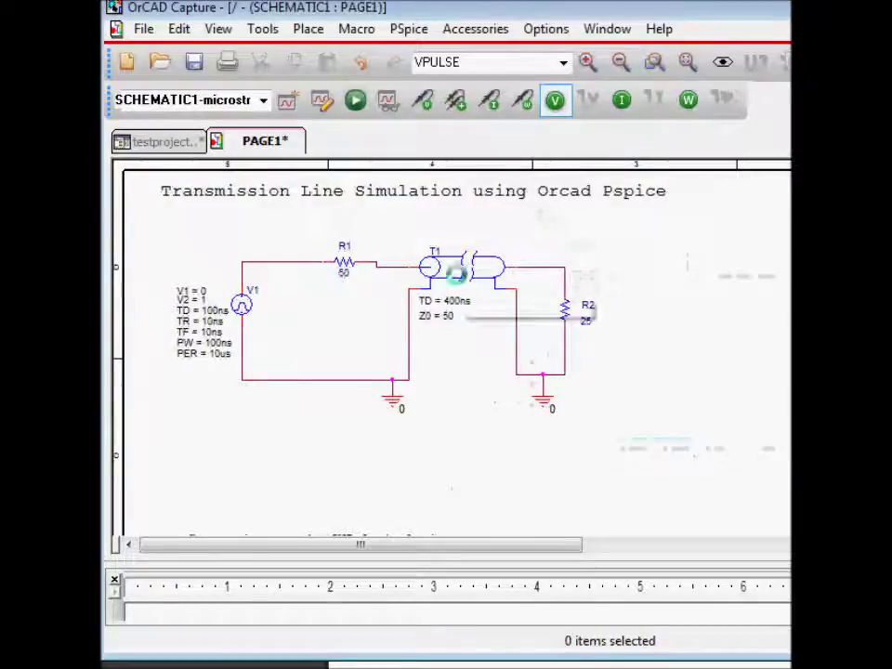
- Change load resistor R2's value to 50
double_click(585, 321)
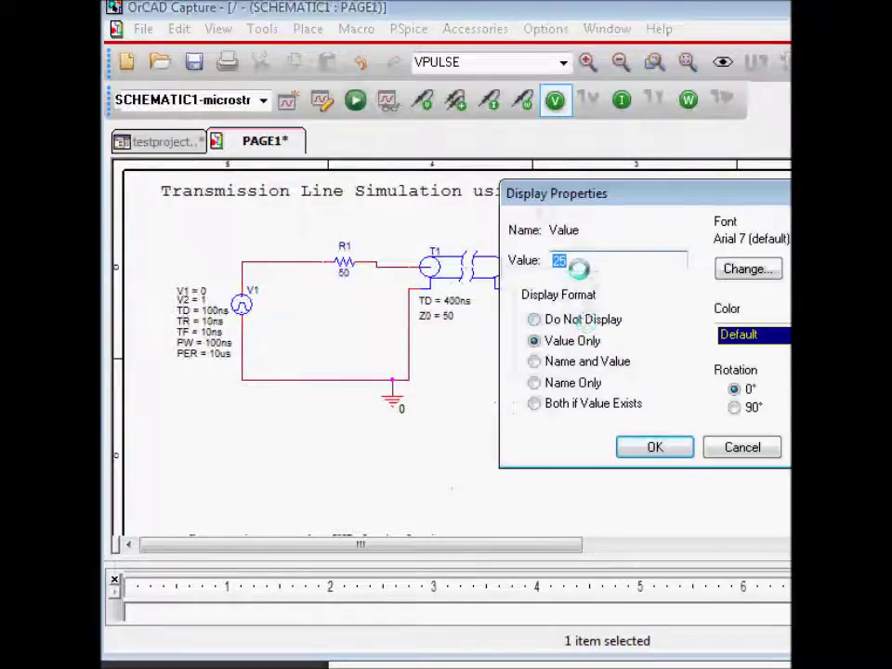
text(50)
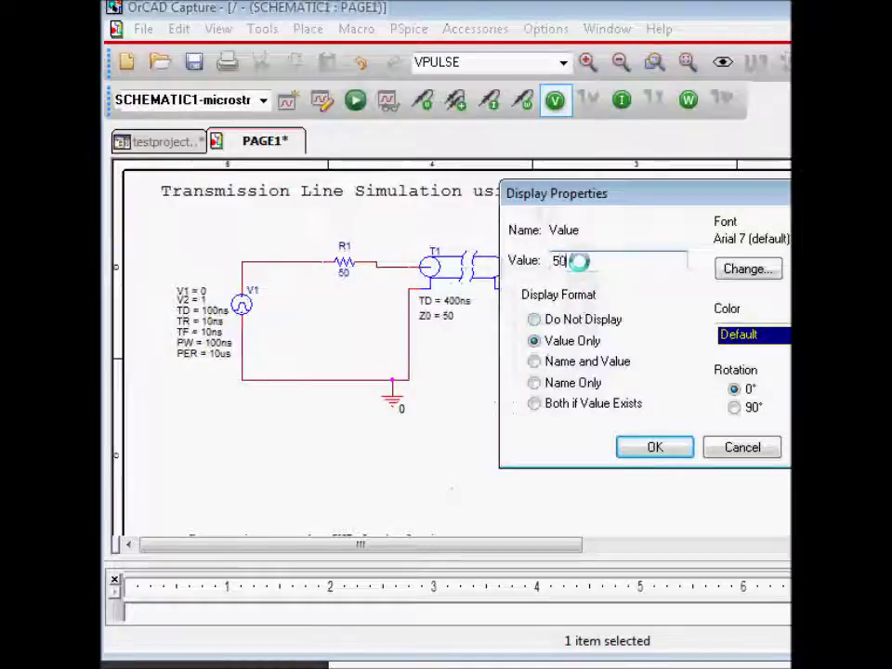
key(Return)
click(619, 365)
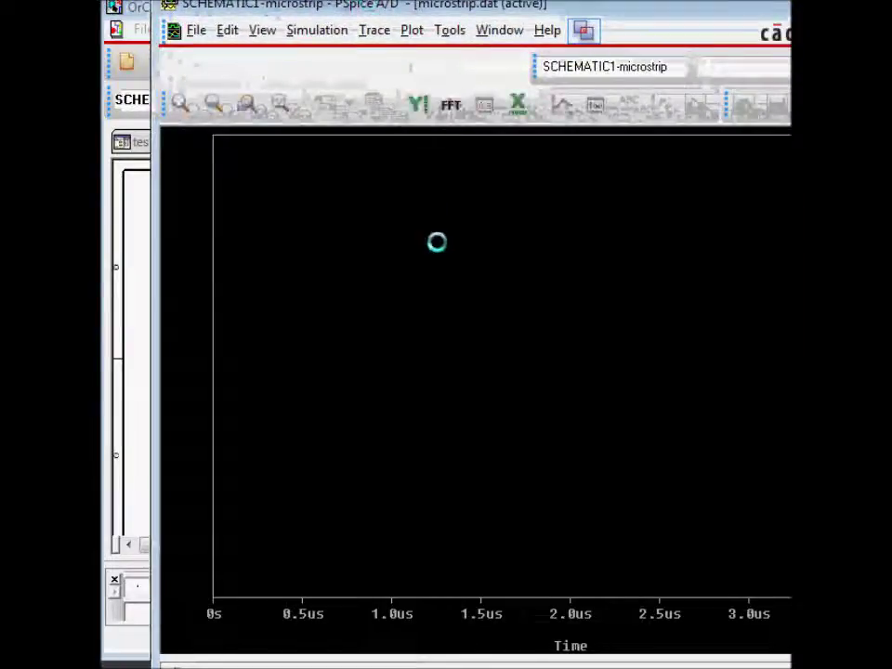
- Plot the source voltage V(V1:+) for the matched 50-ohm circuit
right_click(437, 243)
click(374, 29)
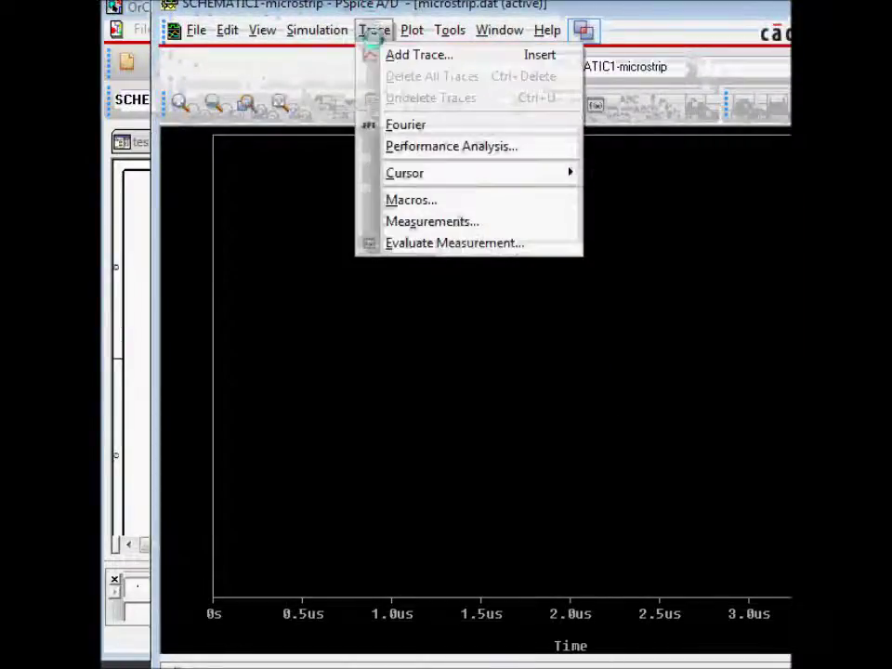
click(380, 53)
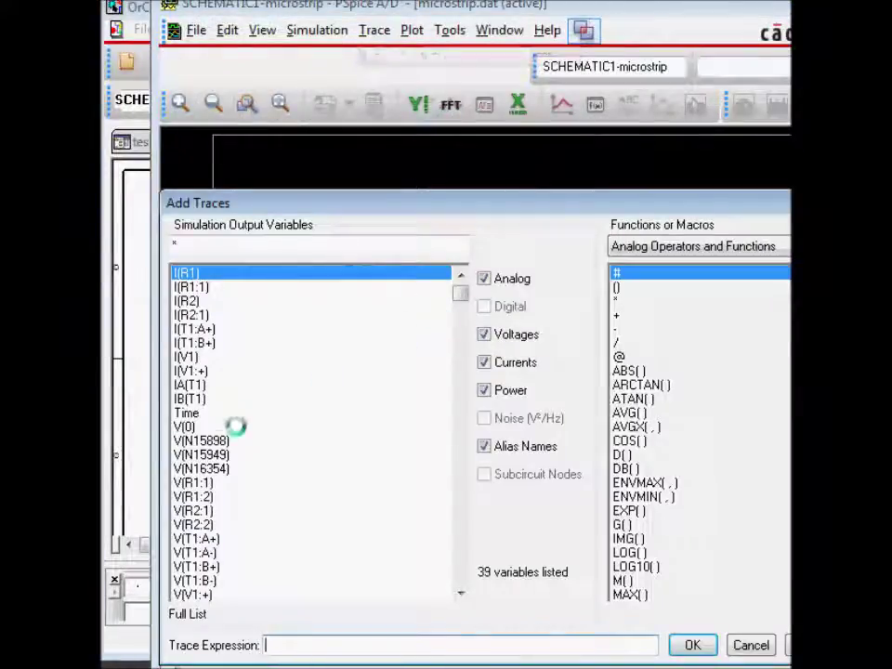
click(460, 592)
click(460, 592)
click(461, 593)
click(460, 592)
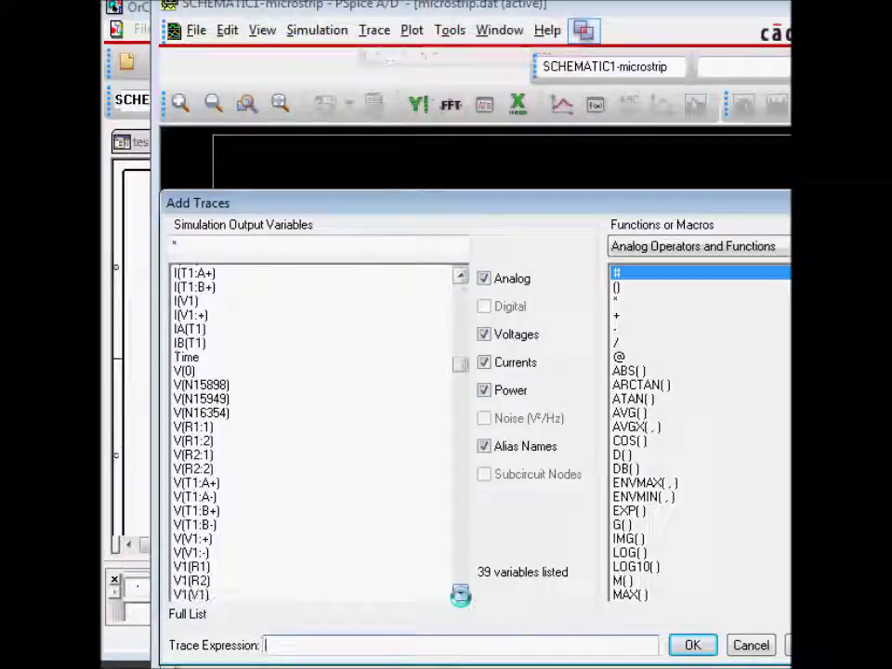
click(460, 592)
click(460, 592)
click(460, 592)
click(460, 592)
click(460, 592)
click(460, 592)
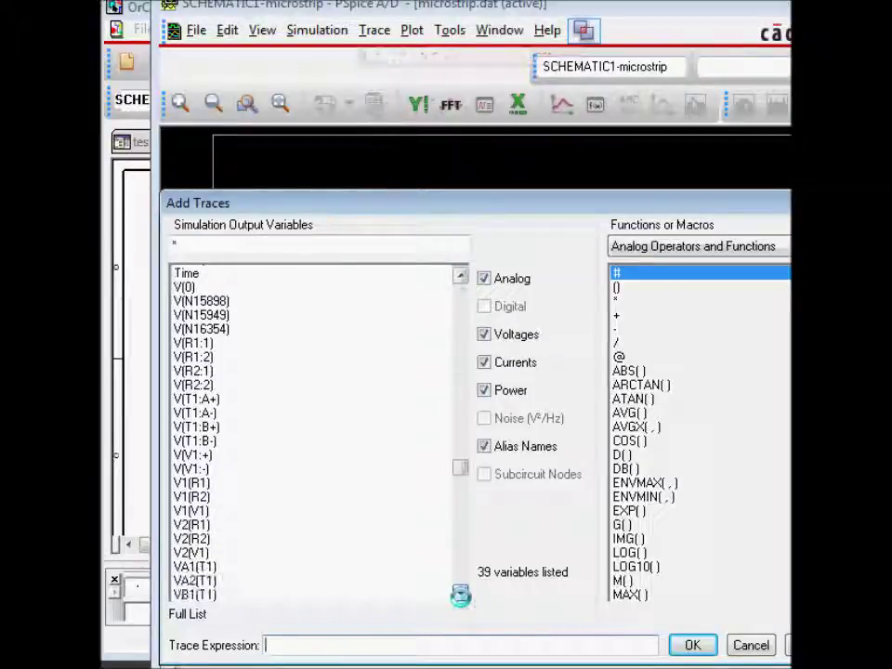
click(460, 594)
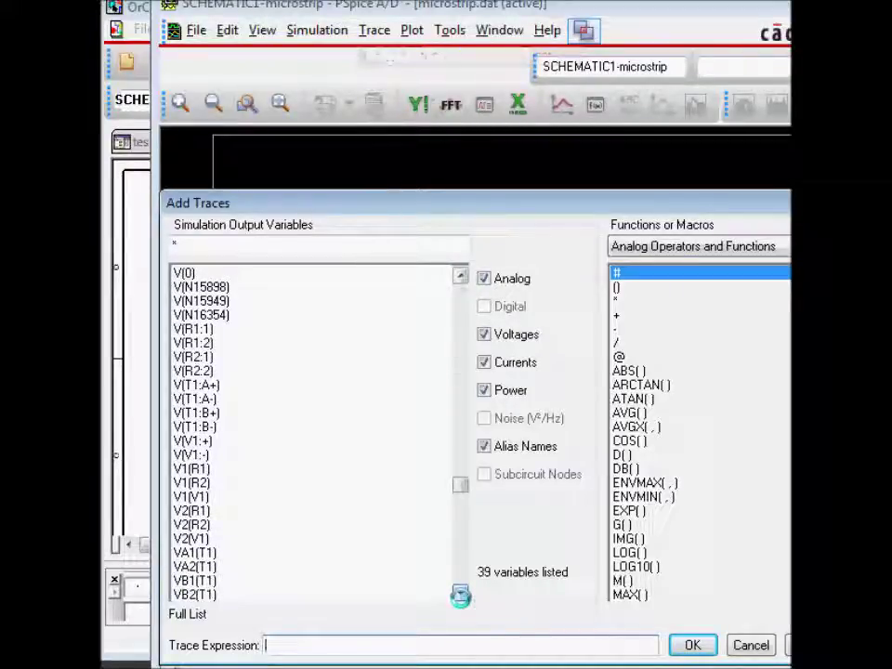
click(460, 595)
click(192, 427)
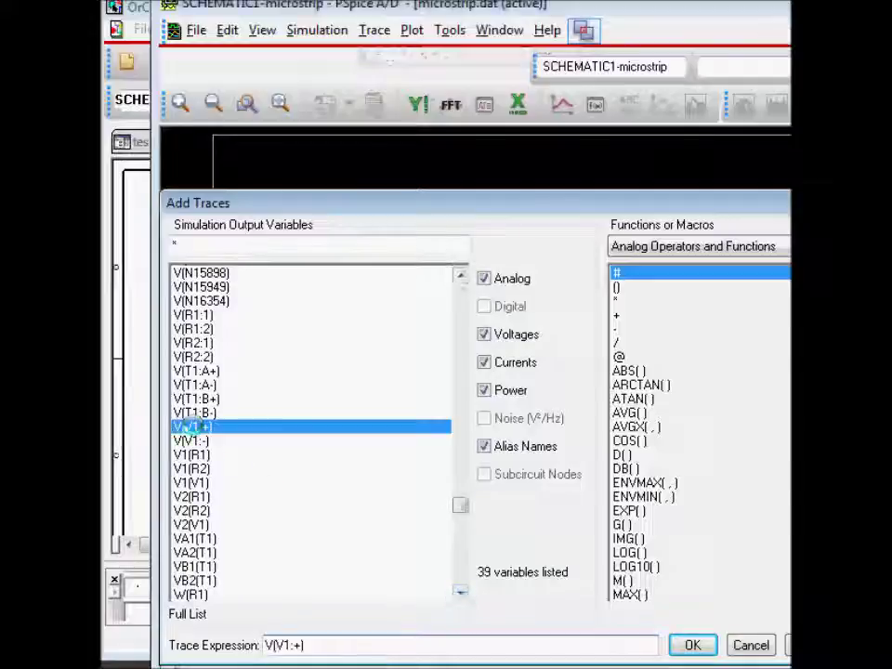
key(Return)
- Add another trace and select the load voltage V(R2:2)
right_click(411, 351)
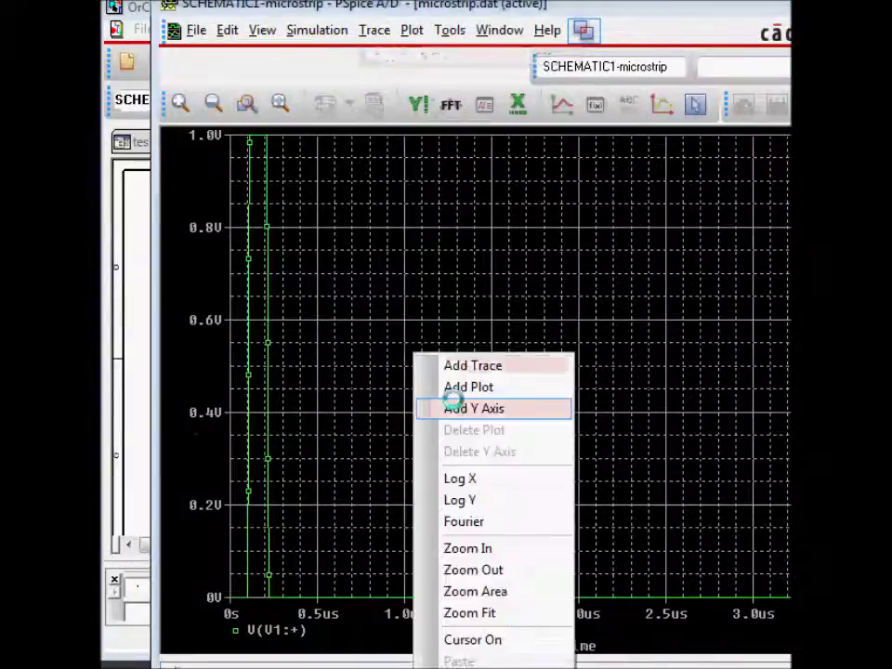
click(472, 366)
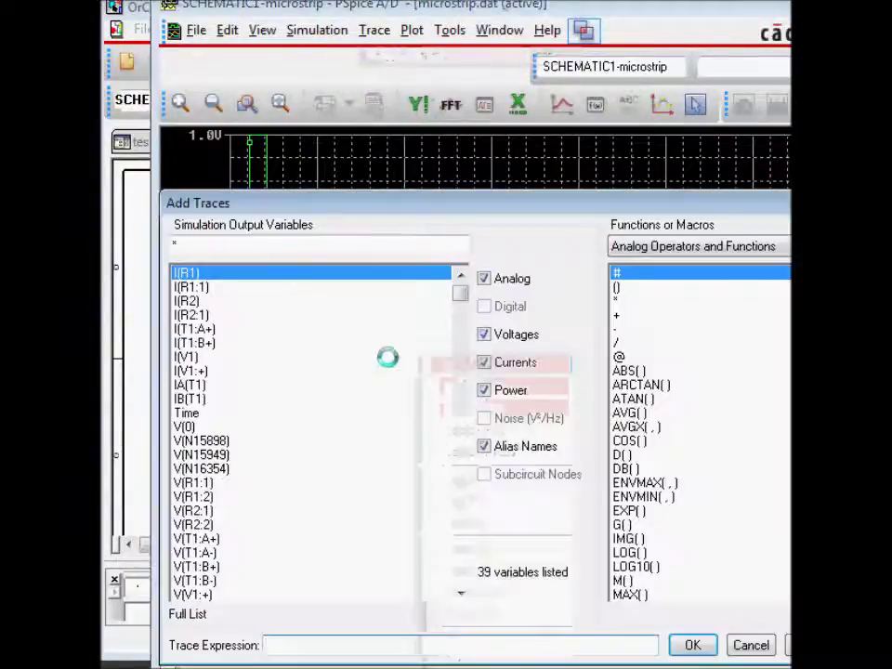
scroll(460, 347, down, 1)
mouse_move(460, 349)
mouse_down()
mouse_move(463, 577)
mouse_move(460, 523)
mouse_up()
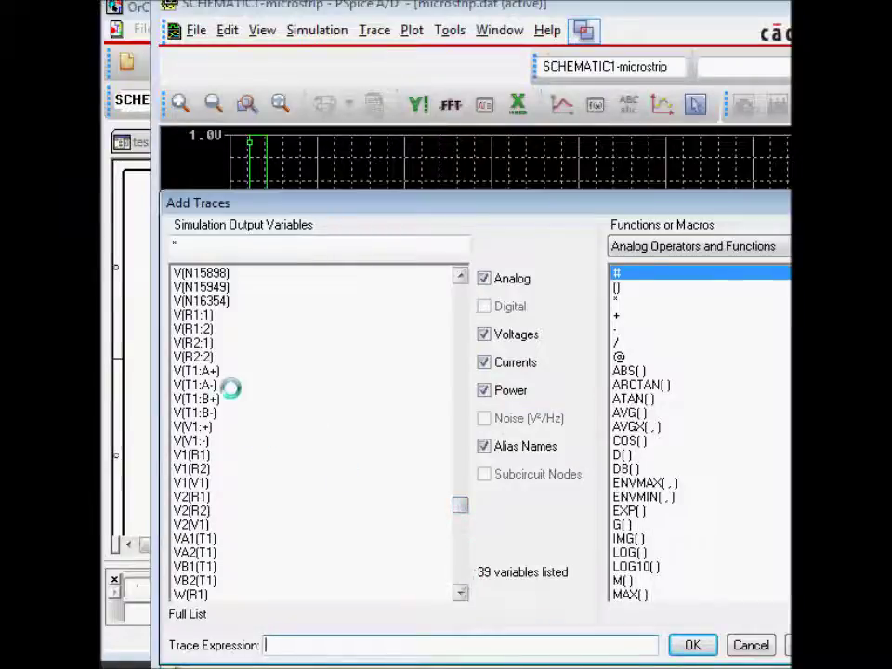
click(193, 357)
- Add the V(R2:2) trace, showing a 500 mV load pulse near 0.5–0.6us
key(Return)
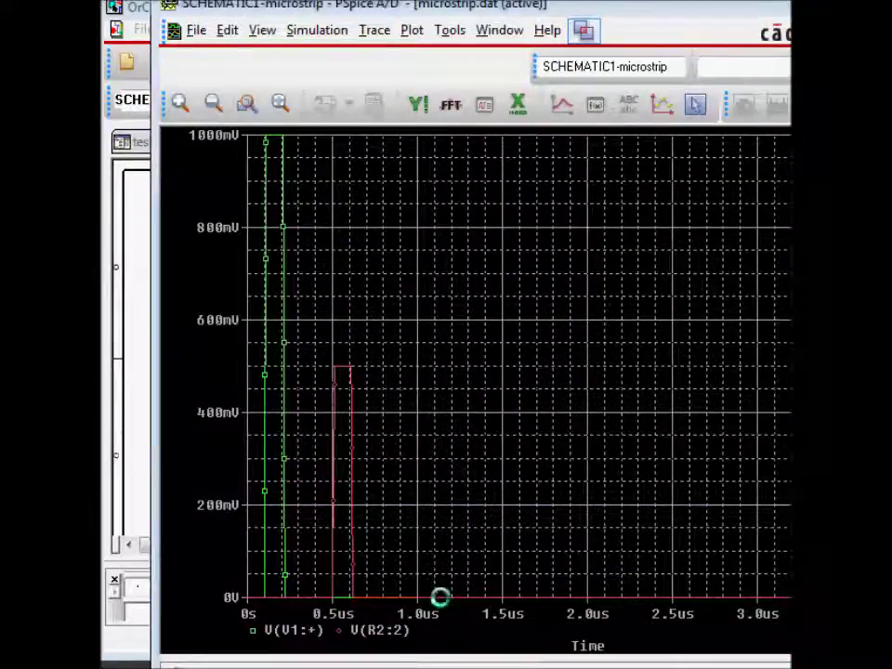